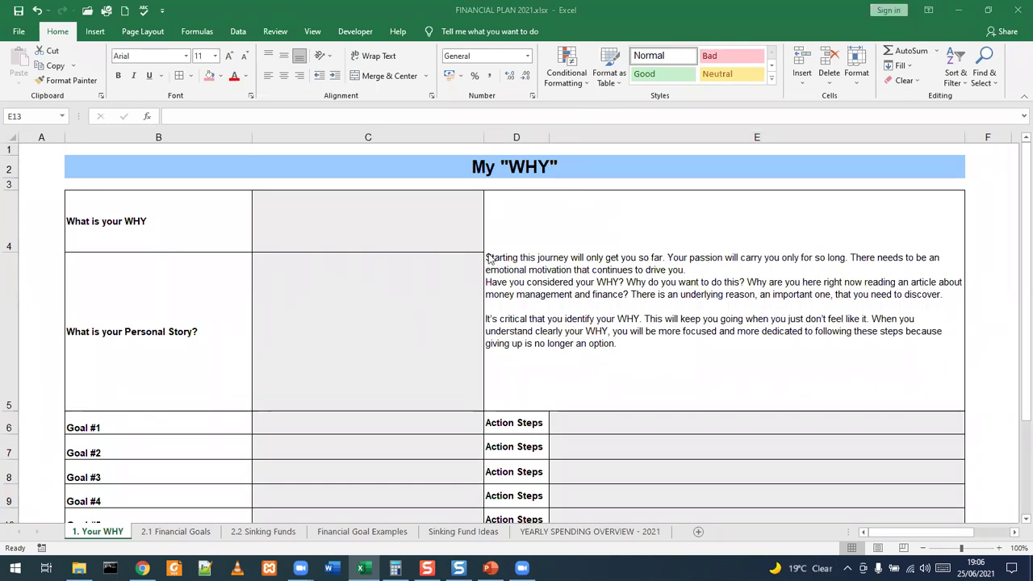
- Review the WHY and Personal Story answer cells and the explanation text on the Your WHY sheet
click(285, 216)
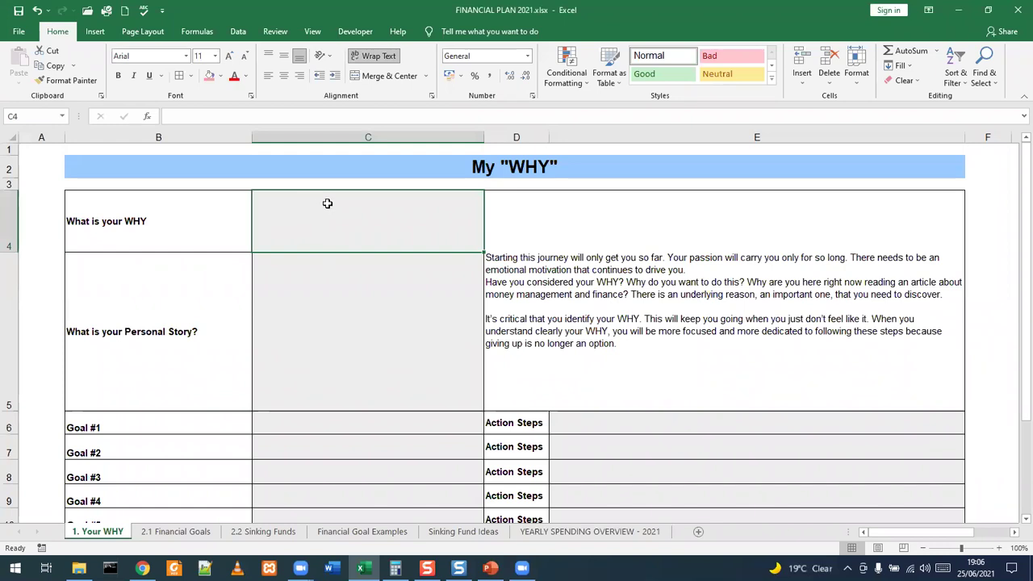
click(327, 300)
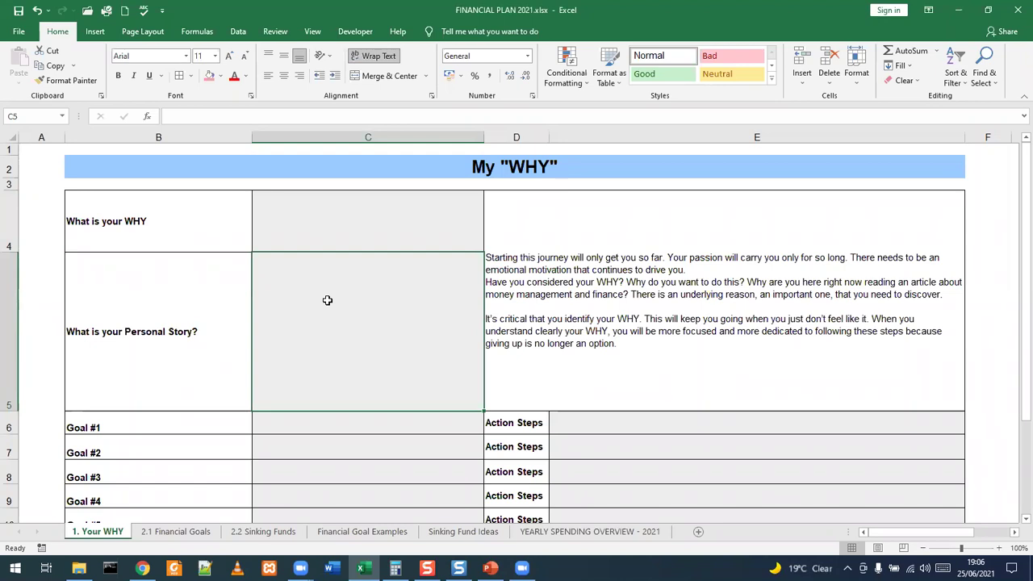
click(512, 259)
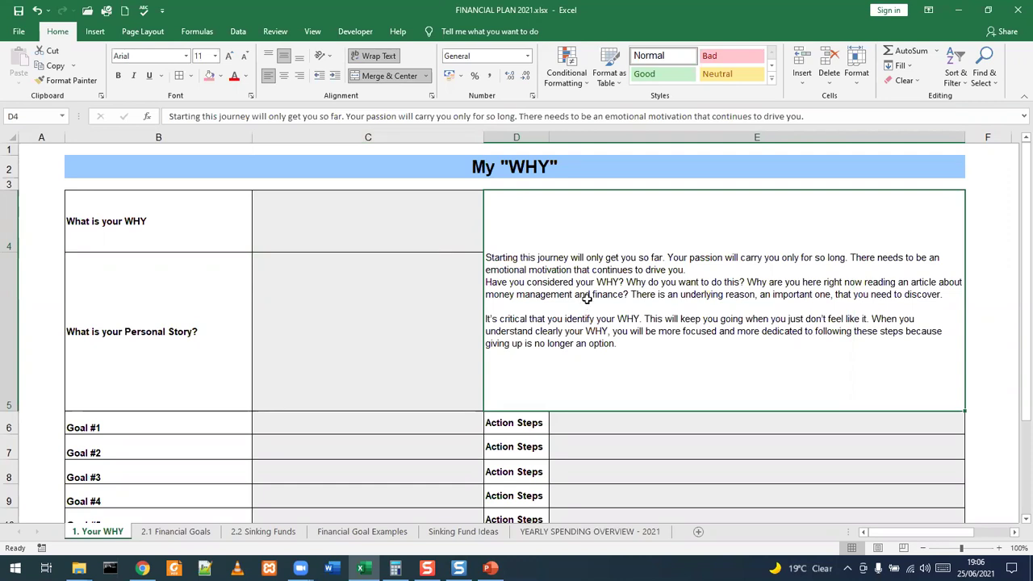
click(382, 218)
click(380, 297)
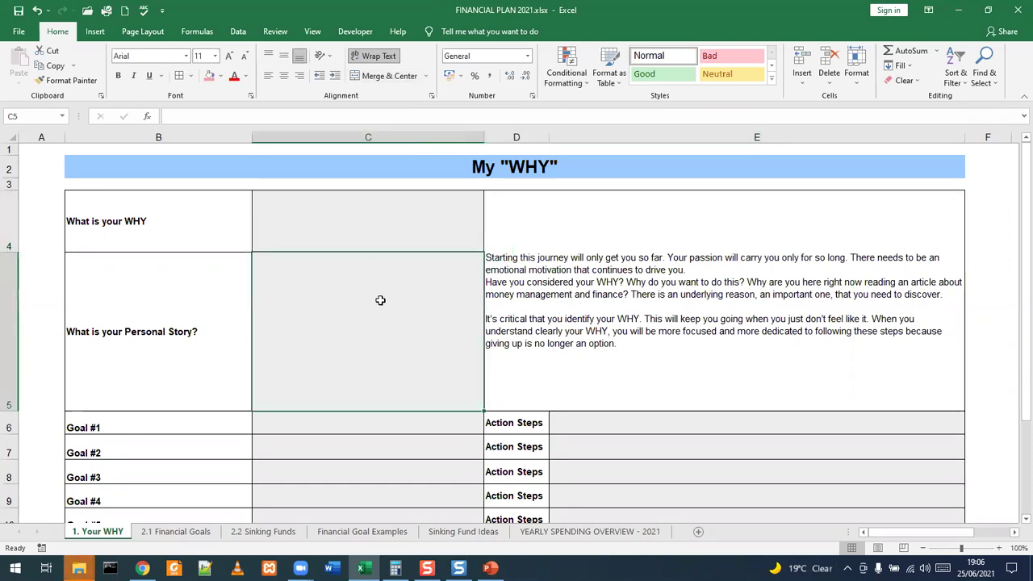
scroll(380, 300, down, 2)
scroll(380, 300, up, 1)
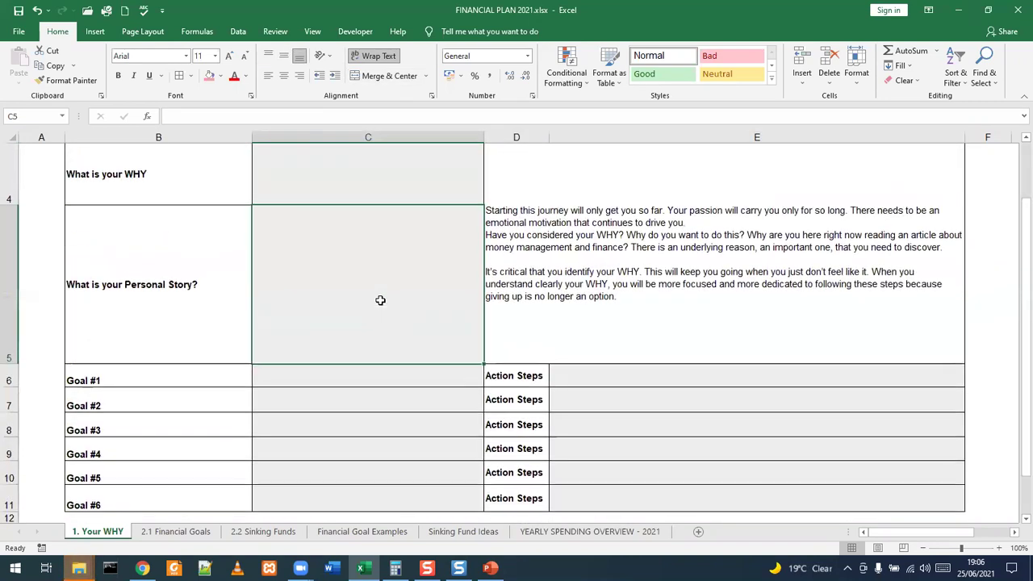
- Look over the Goal #1 and Goal #2 entry cells and their Action Steps cells
click(328, 380)
click(310, 404)
click(307, 422)
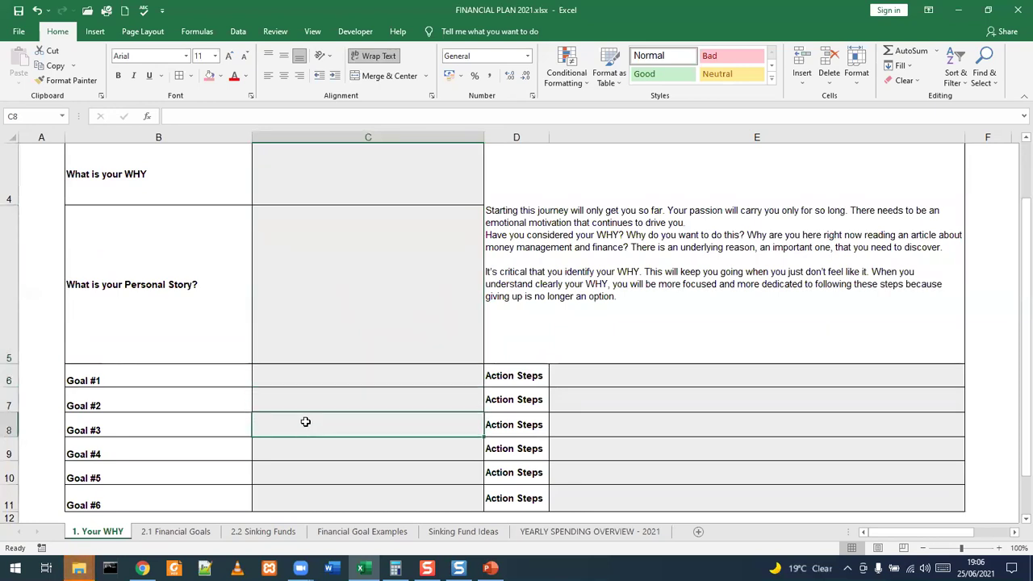
click(312, 380)
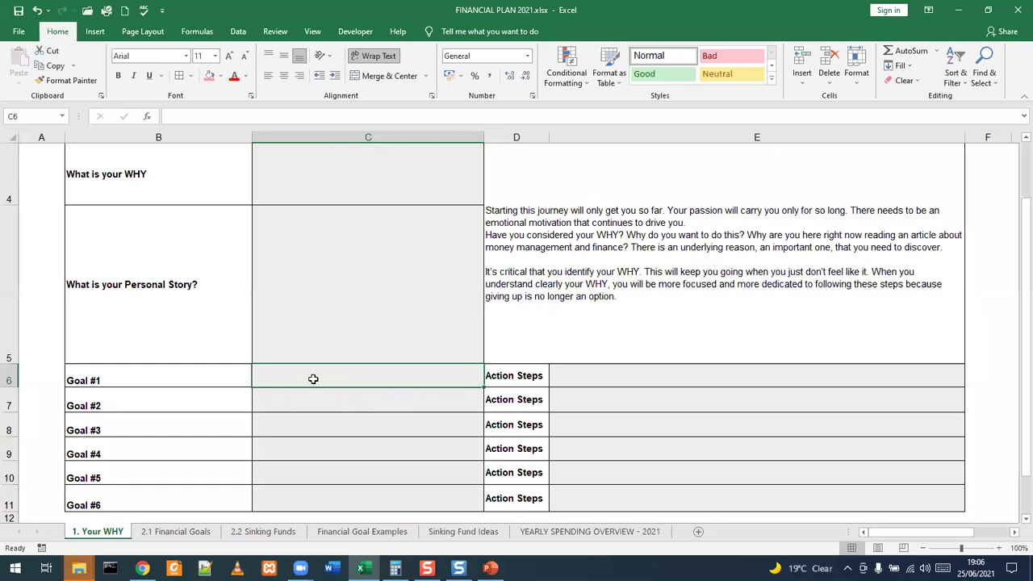
click(599, 377)
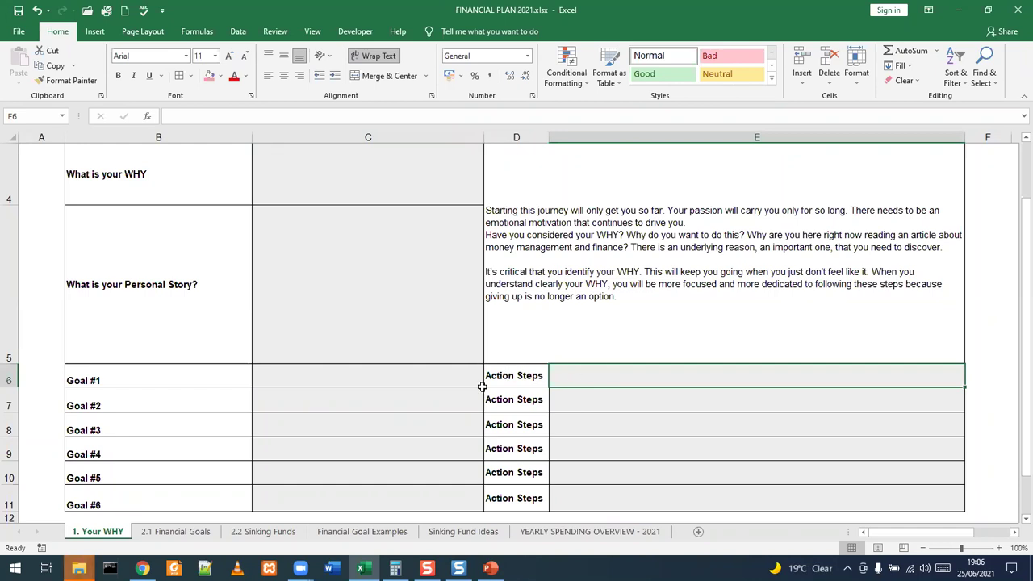
click(425, 408)
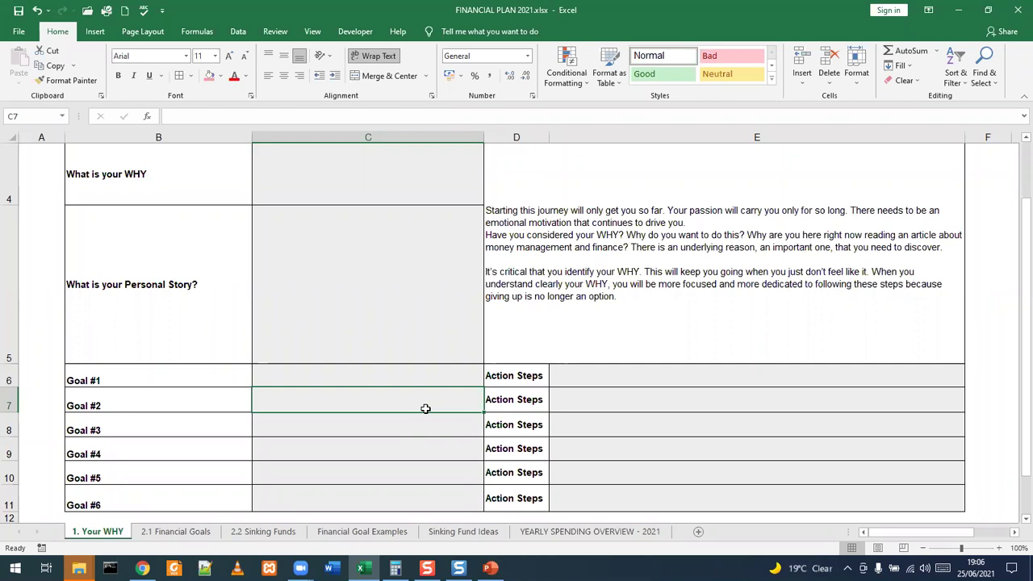
click(573, 403)
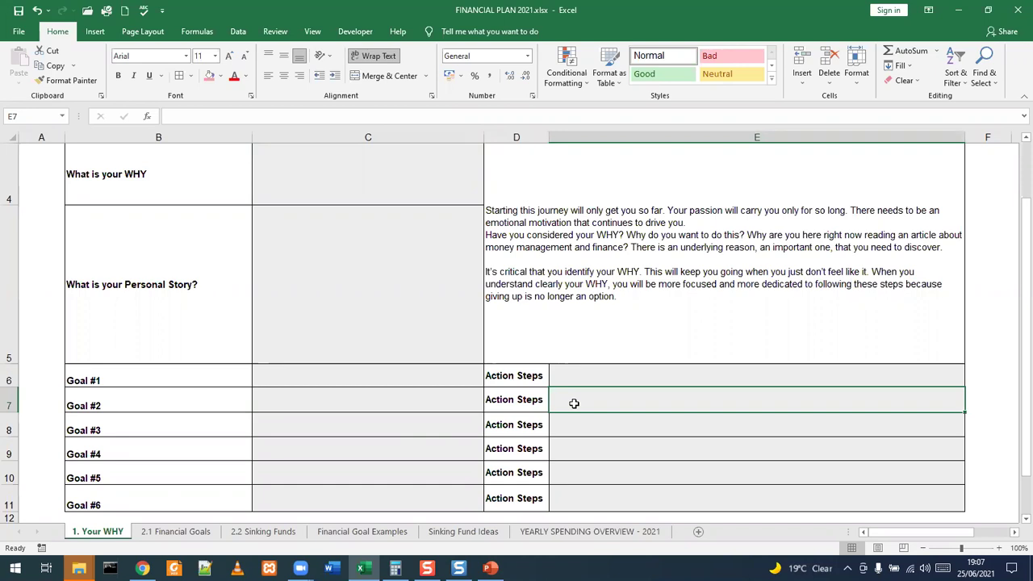
scroll(242, 401, down, 3)
scroll(311, 366, up, 2)
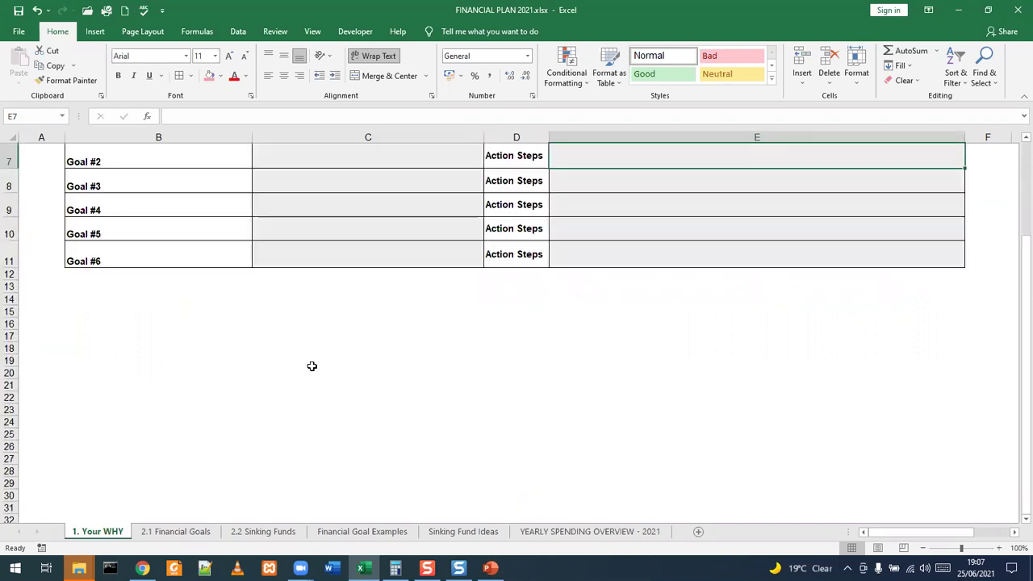
scroll(311, 367, up, 2)
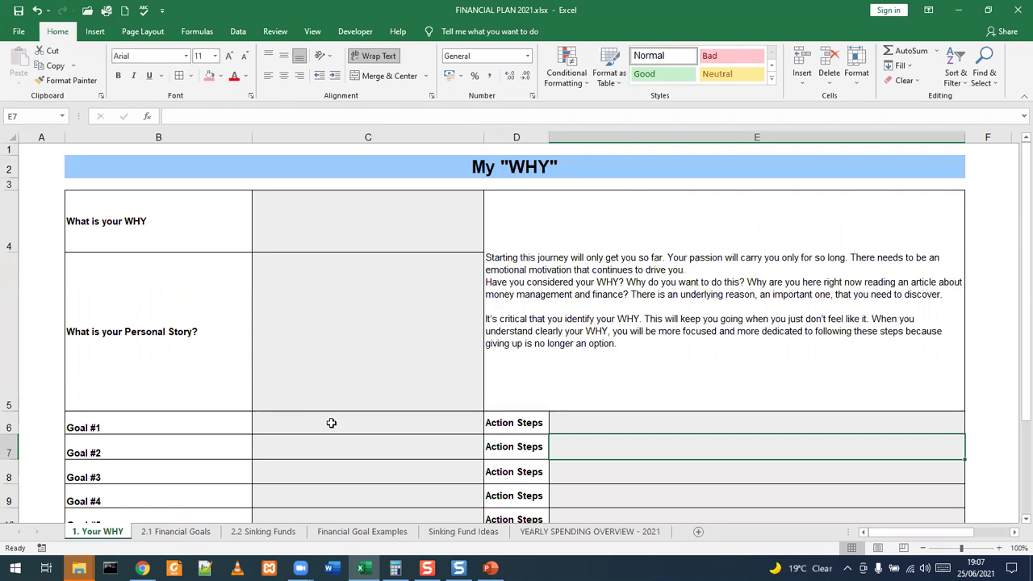
click(330, 423)
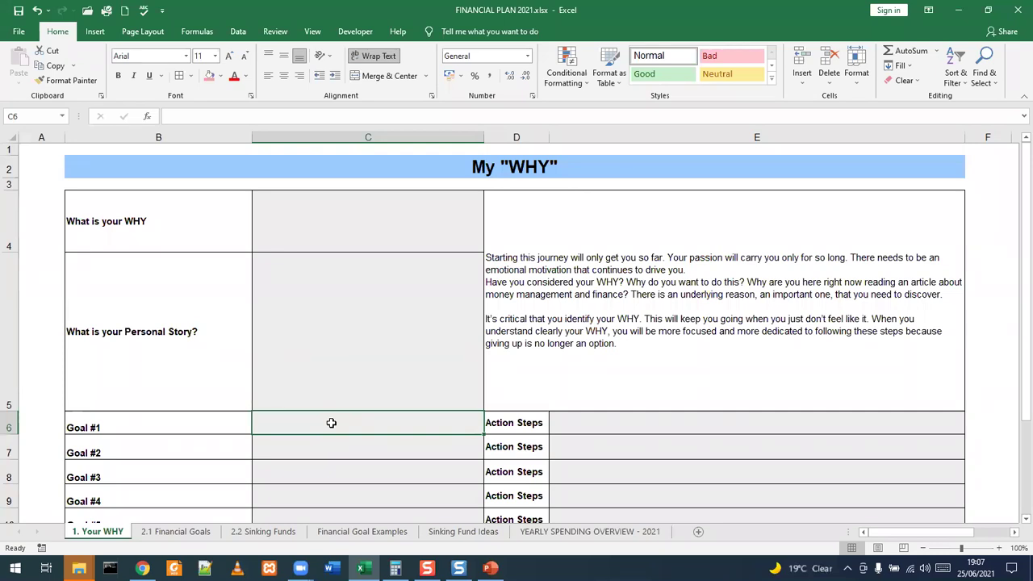
- Open Financial Goal Examples and review short-term ideas like Establish a budget and Learn a new skill
click(360, 532)
scroll(360, 505, up, 6)
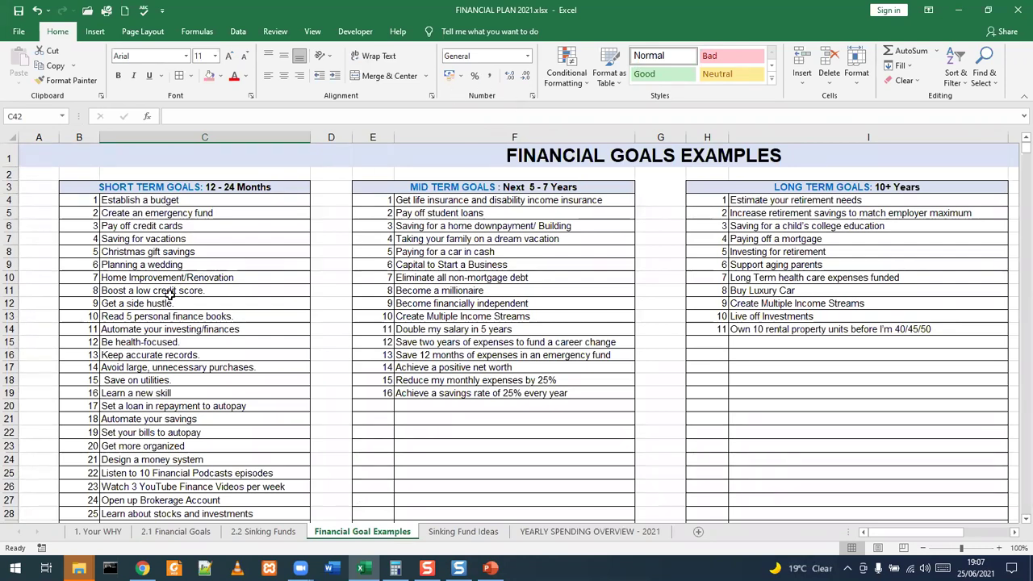
scroll(169, 295, down, 6)
scroll(170, 295, up, 6)
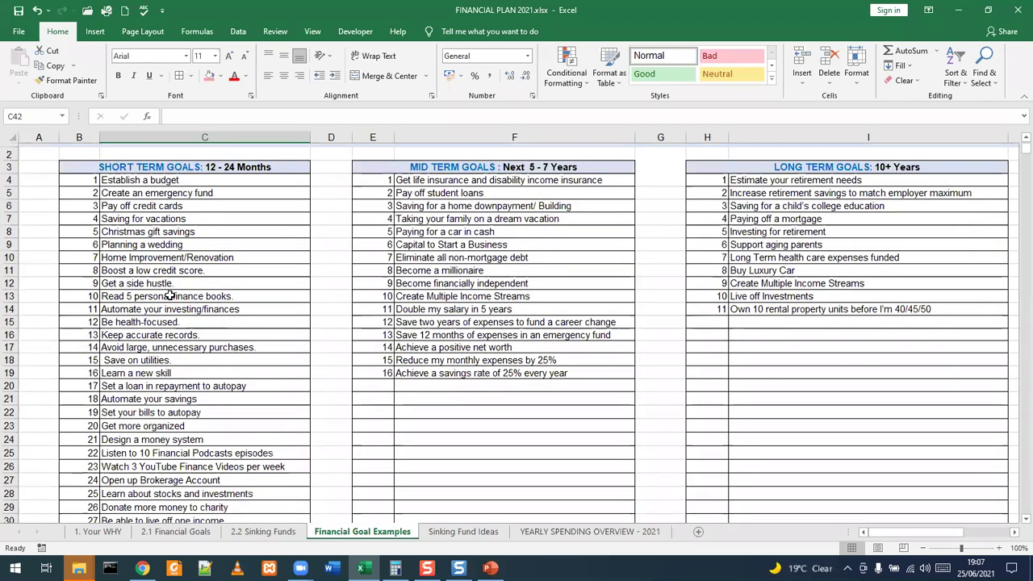
click(173, 201)
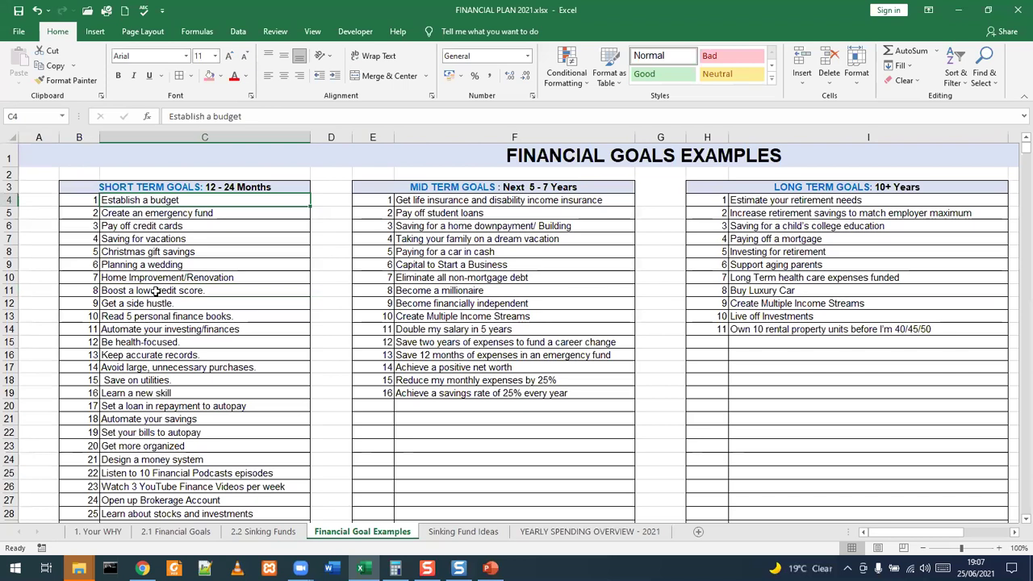
click(154, 343)
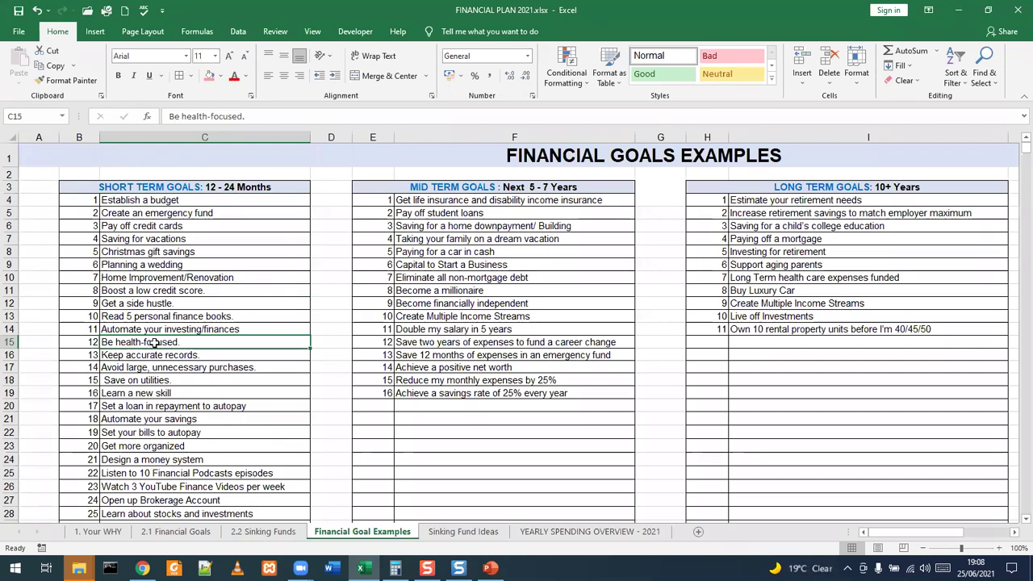
click(149, 393)
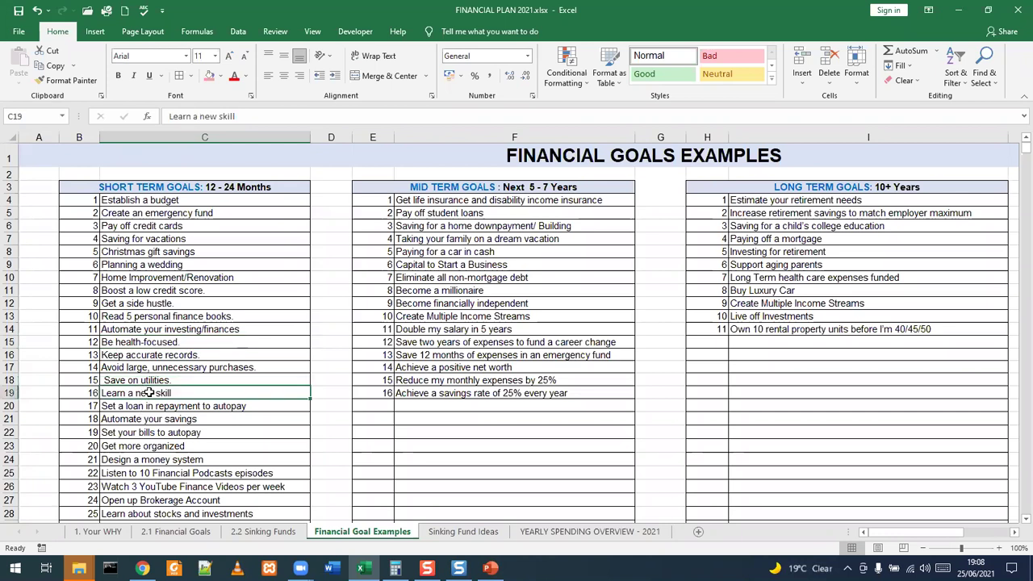
click(151, 379)
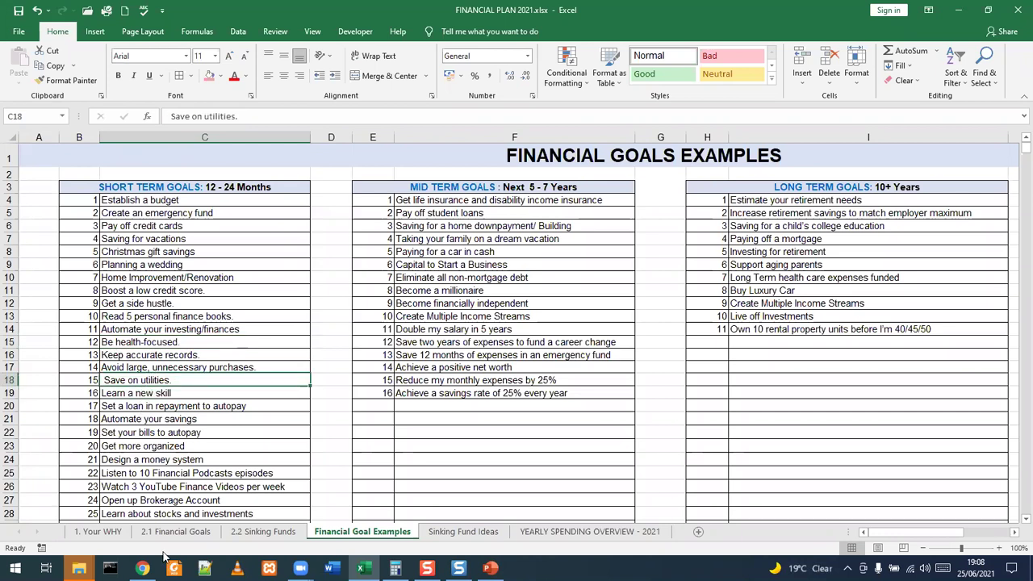
click(187, 456)
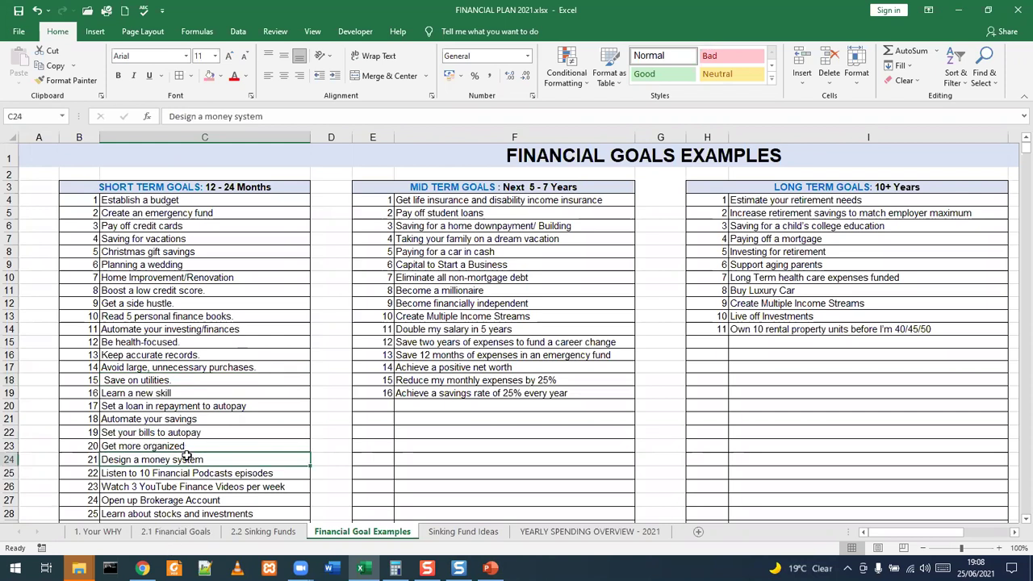
scroll(187, 457, down, 1)
click(174, 435)
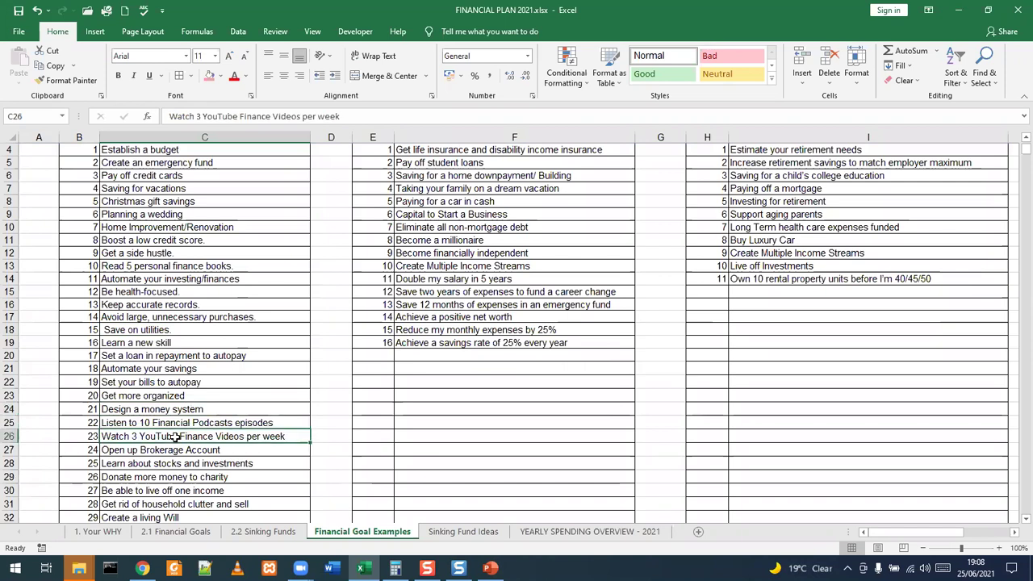
click(208, 477)
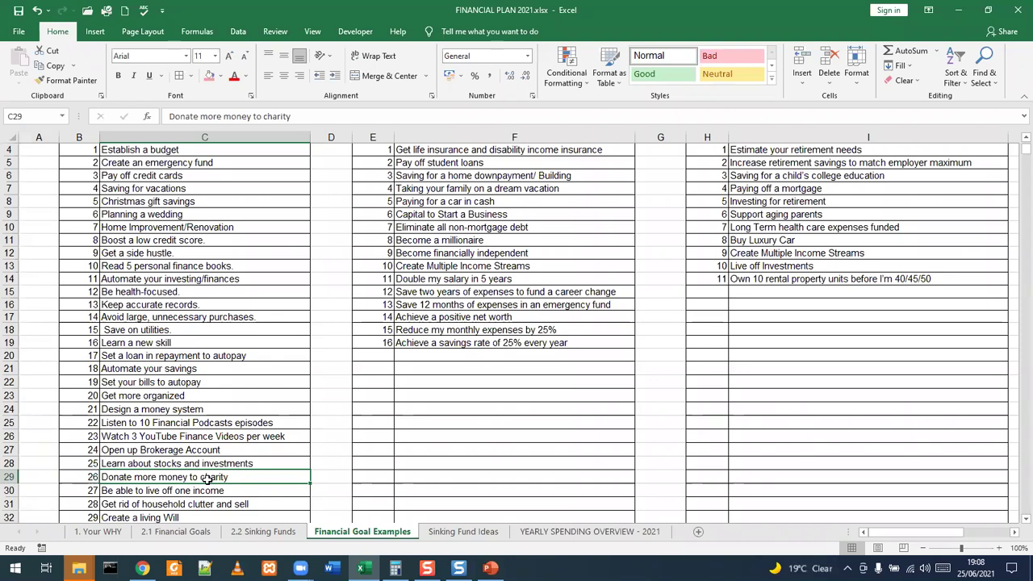
scroll(207, 479, down, 2)
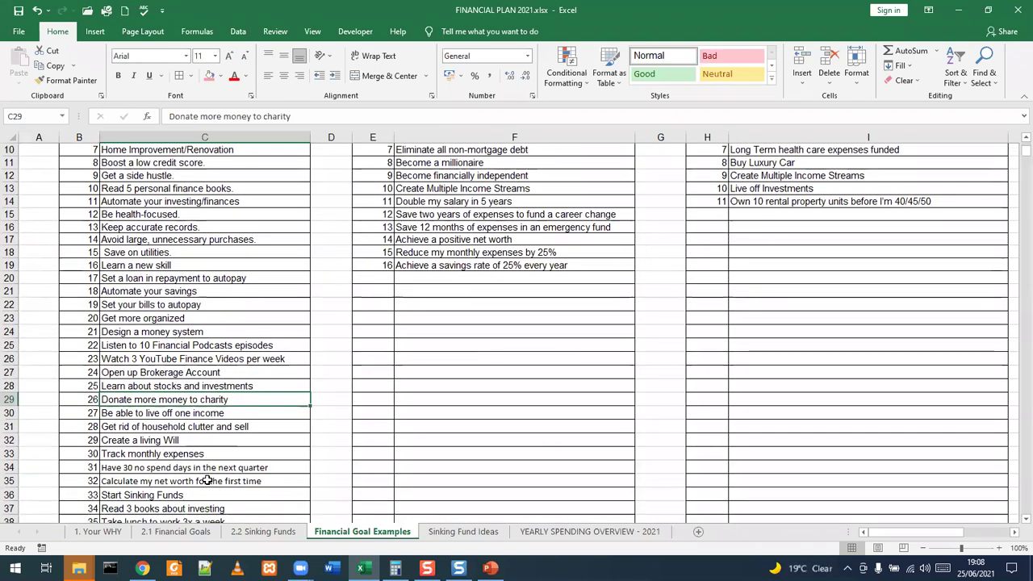
click(199, 412)
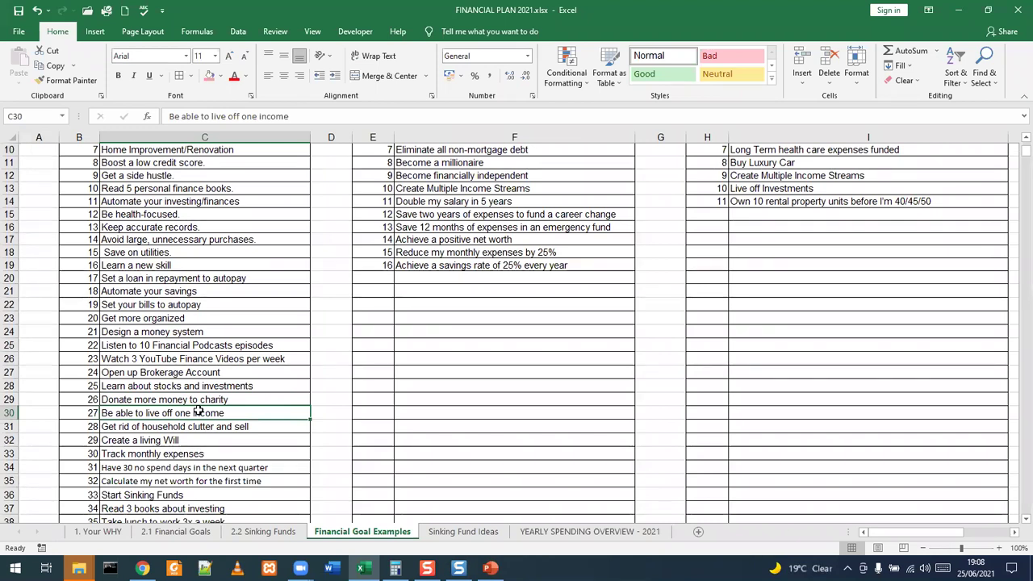
click(186, 440)
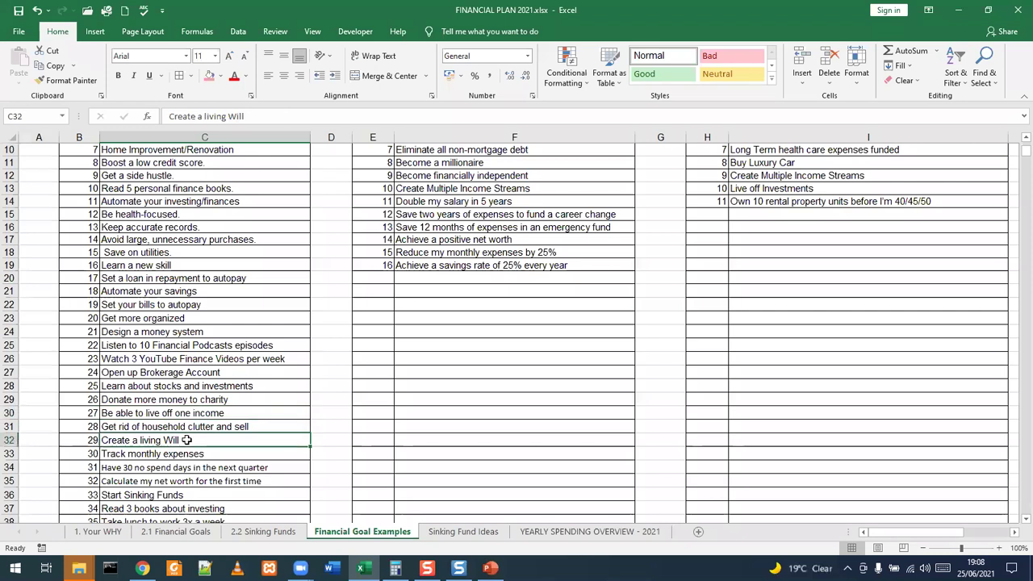
click(192, 468)
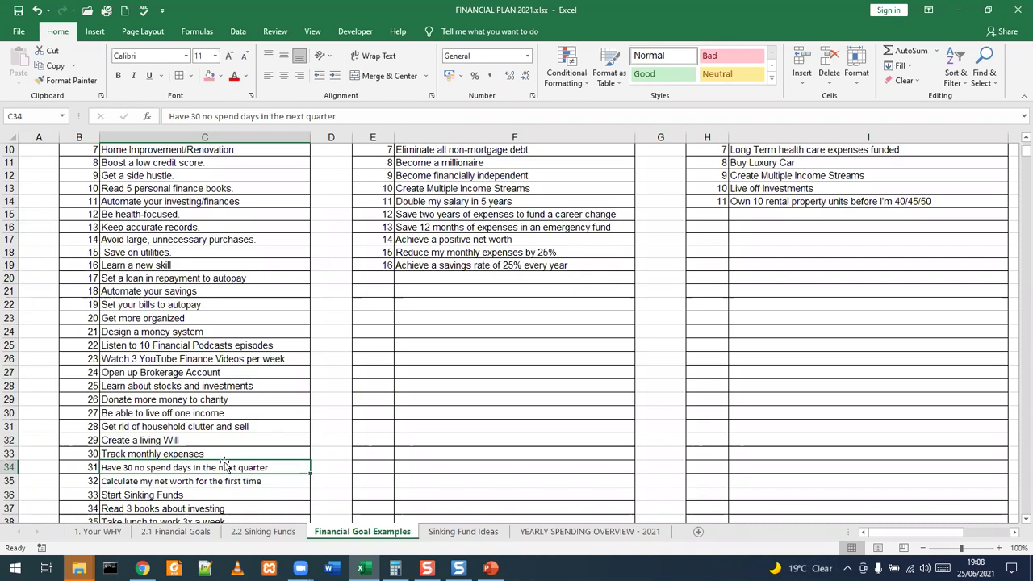
scroll(225, 466, down, 1)
scroll(226, 468, down, 1)
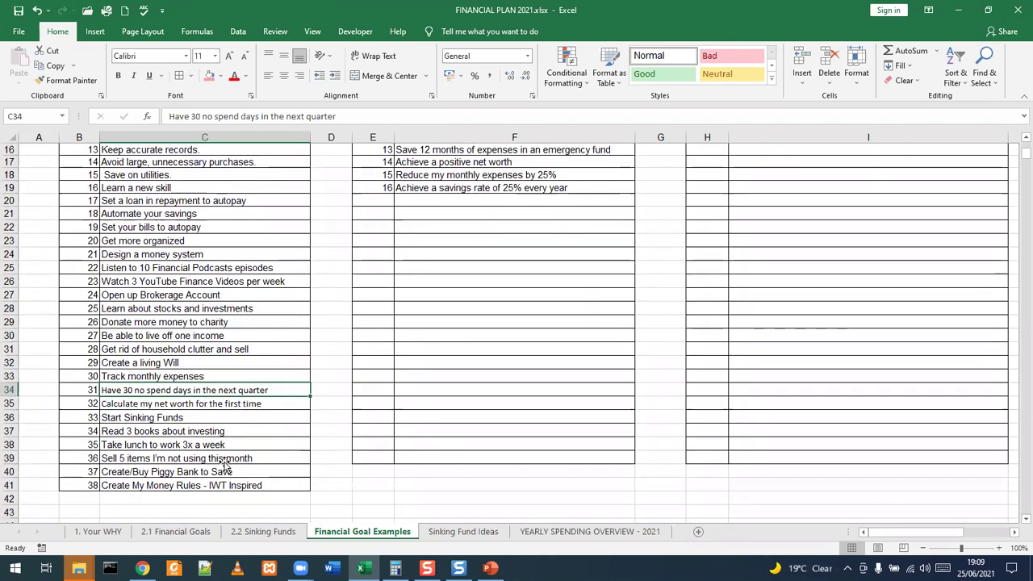
scroll(225, 465, down, 1)
scroll(225, 466, up, 4)
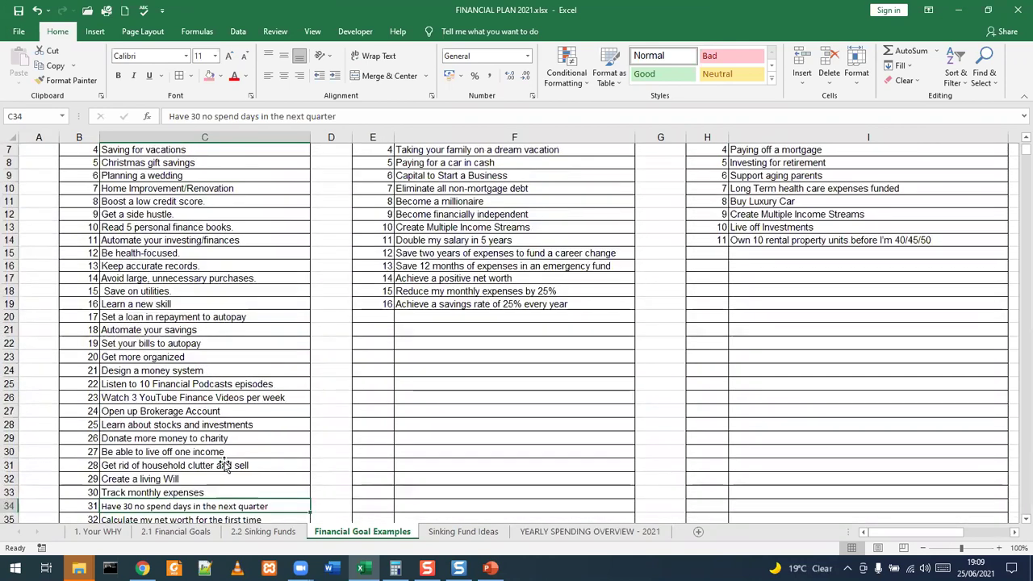
scroll(225, 466, up, 2)
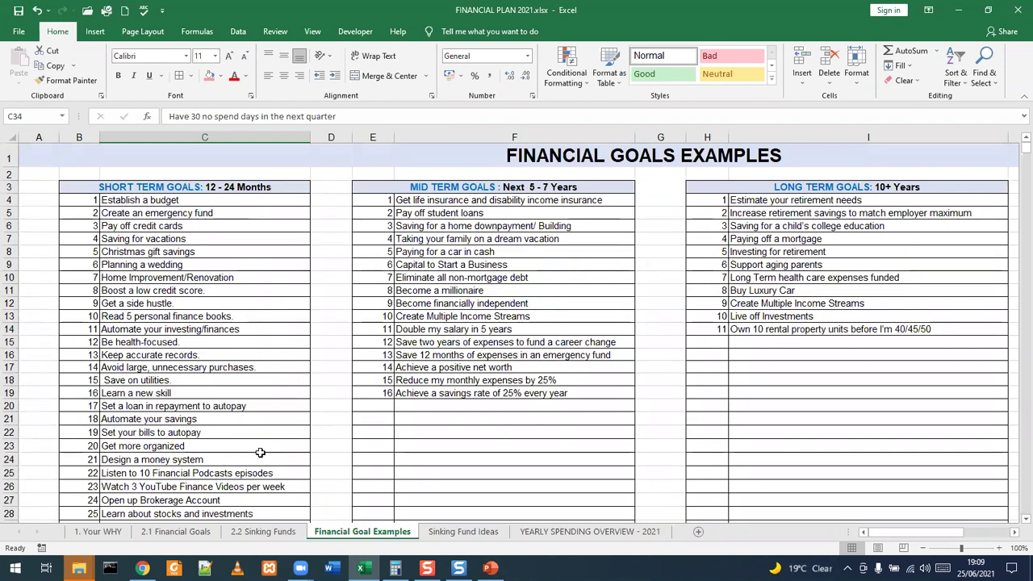
- Go via the 1. Your WHY sheet to 2.1 Financial Goals and select Importance ranks 1–10 in B6:B16
click(99, 533)
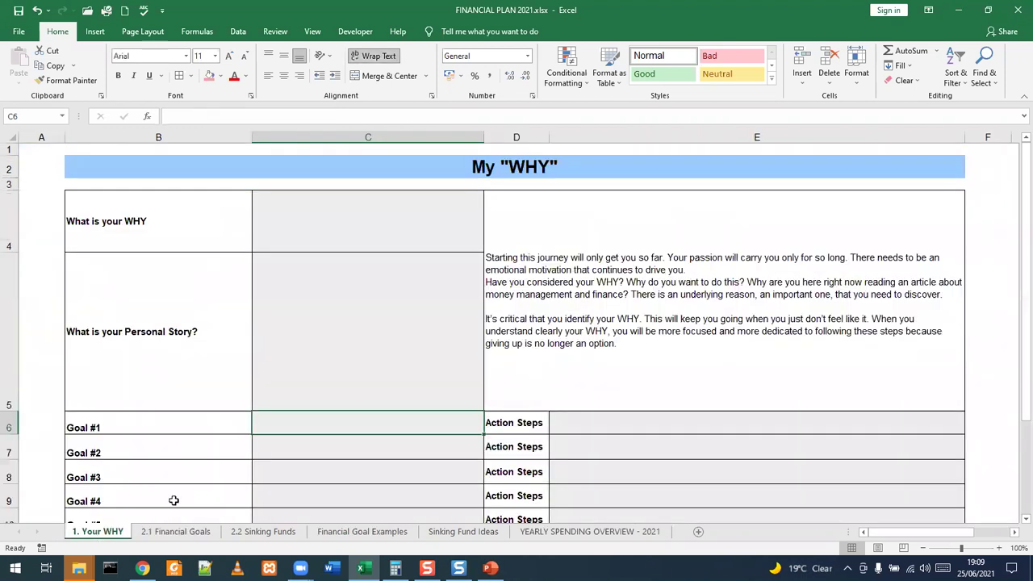
click(164, 533)
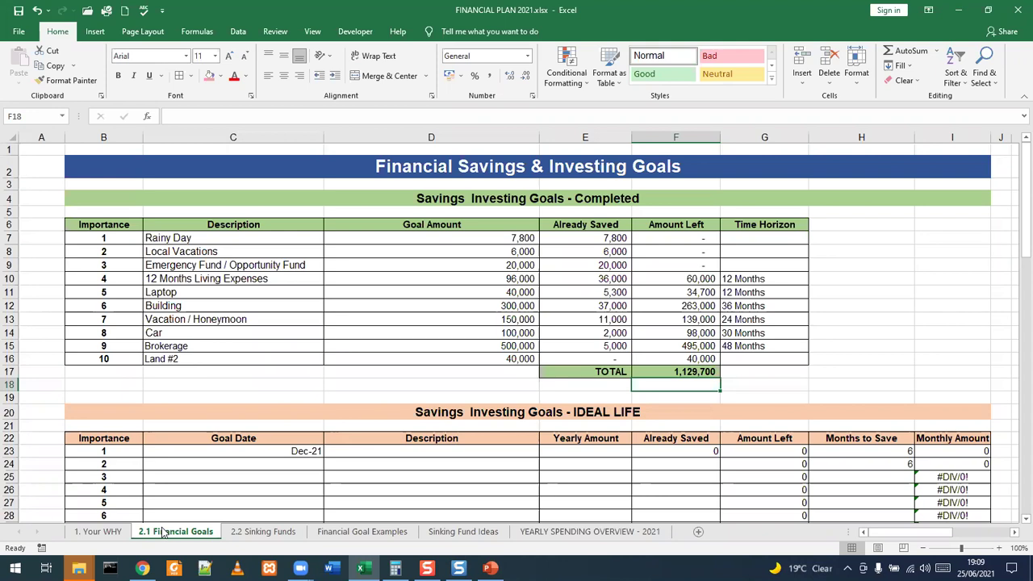
drag(101, 225, 103, 359)
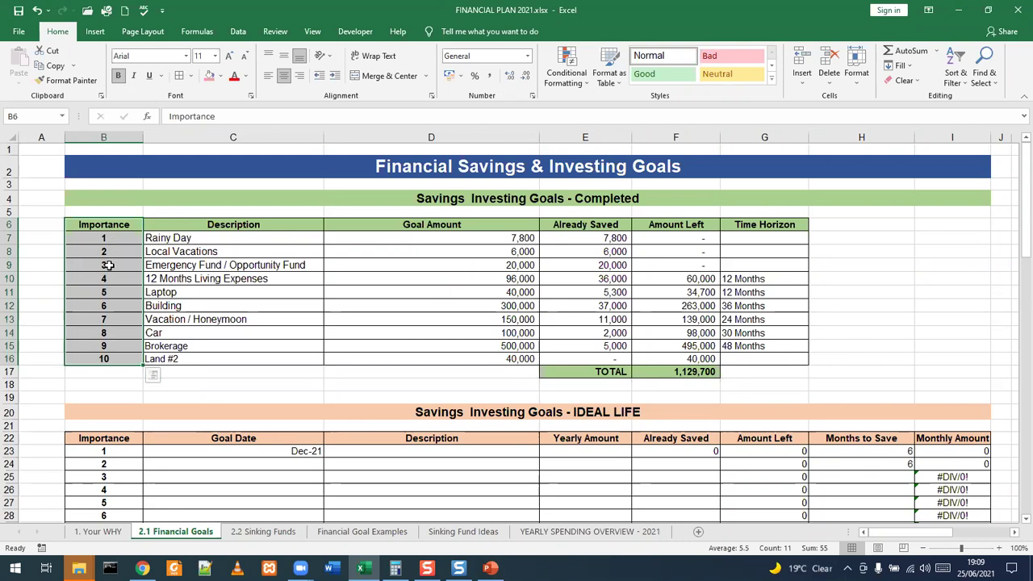
click(192, 236)
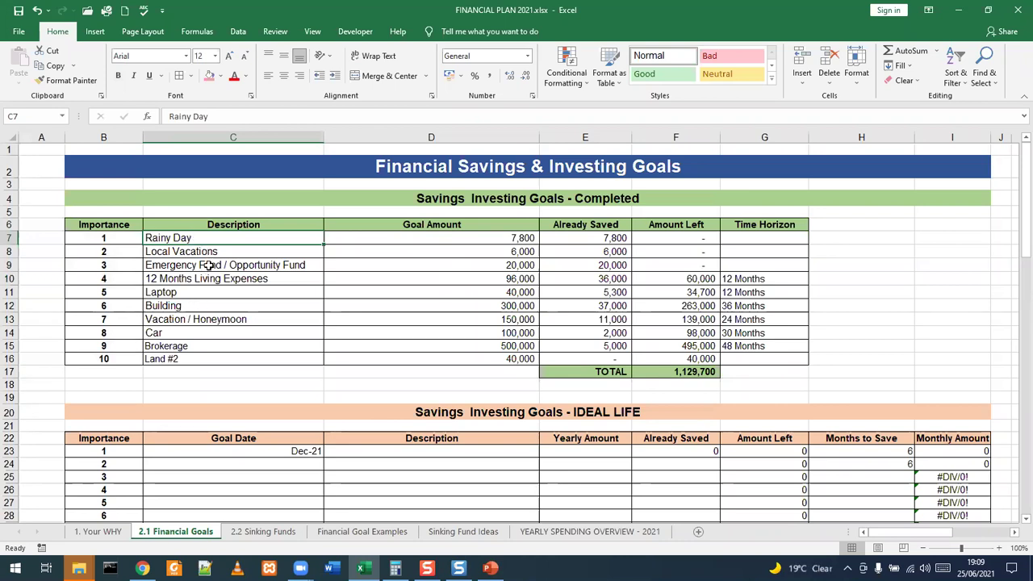
drag(523, 234, 501, 358)
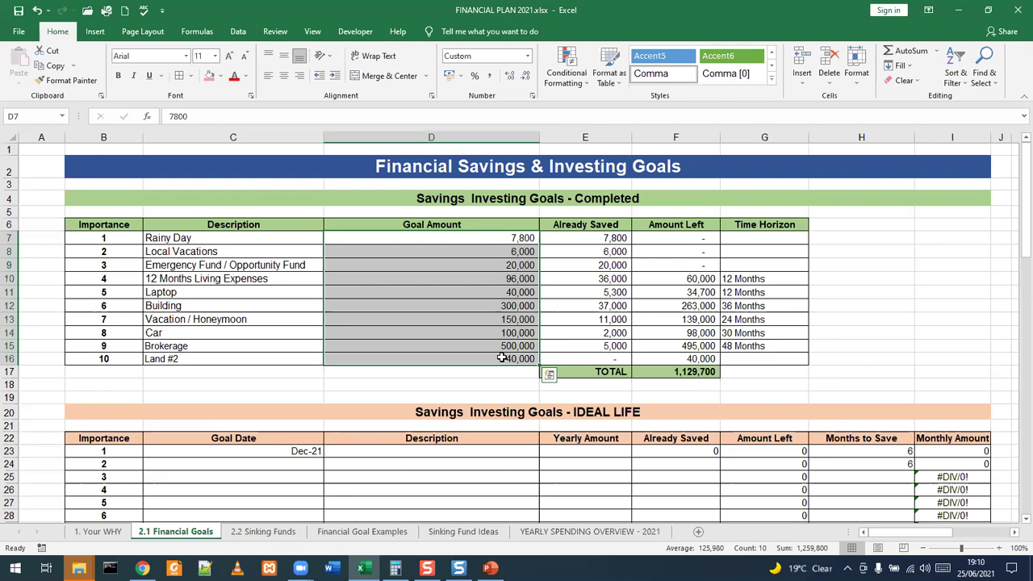
click(522, 239)
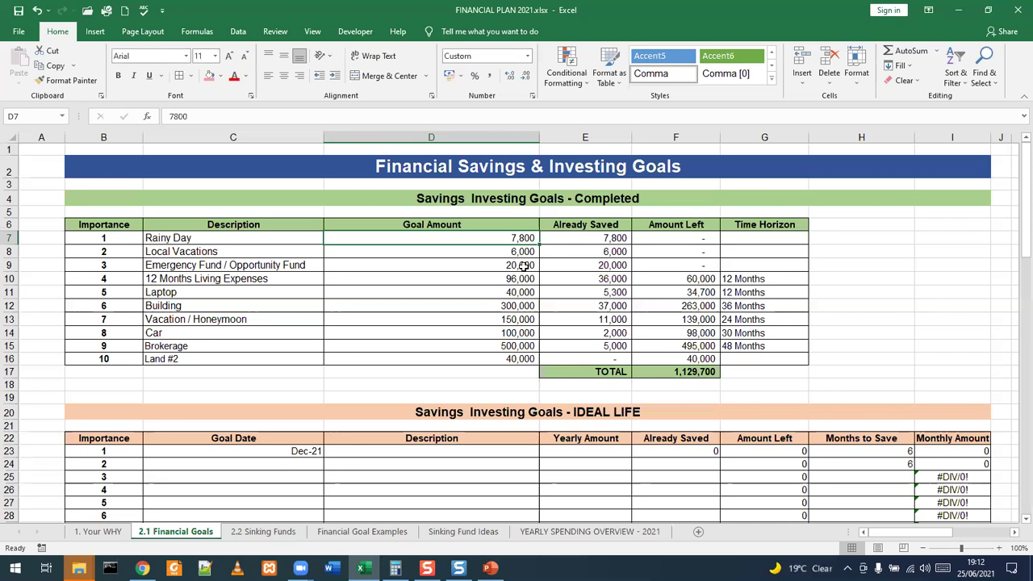
drag(137, 322, 767, 321)
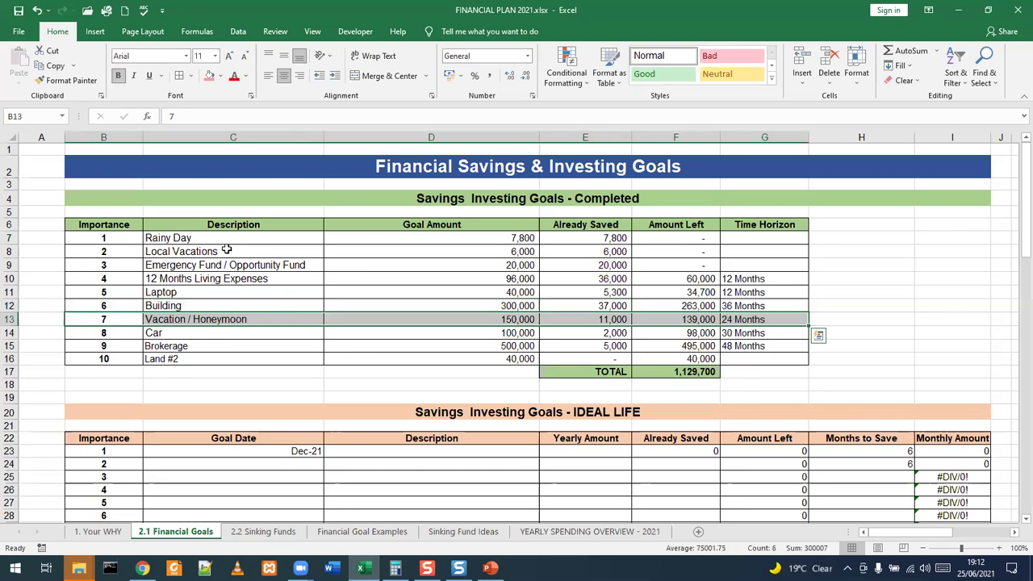
click(226, 289)
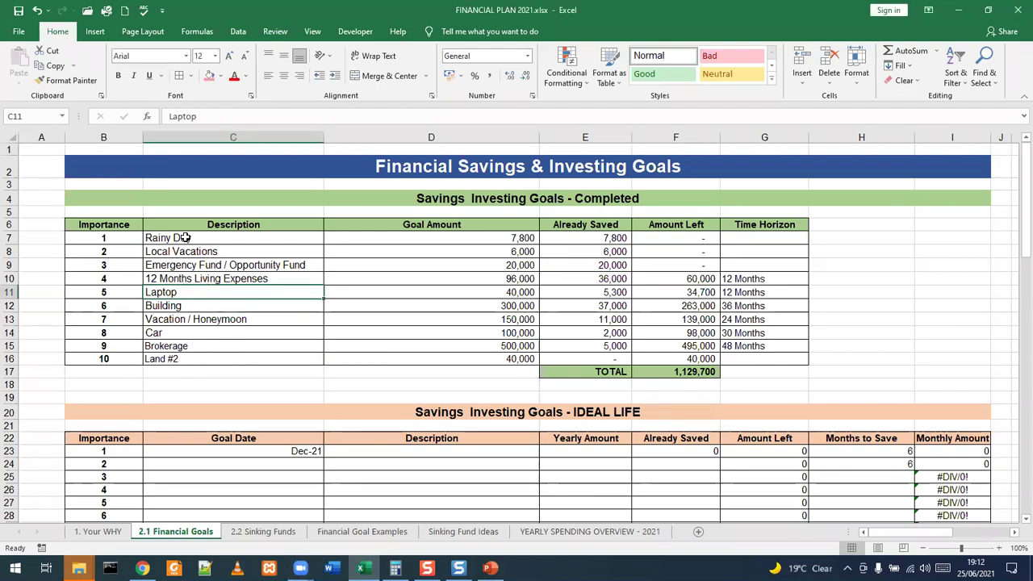
click(188, 358)
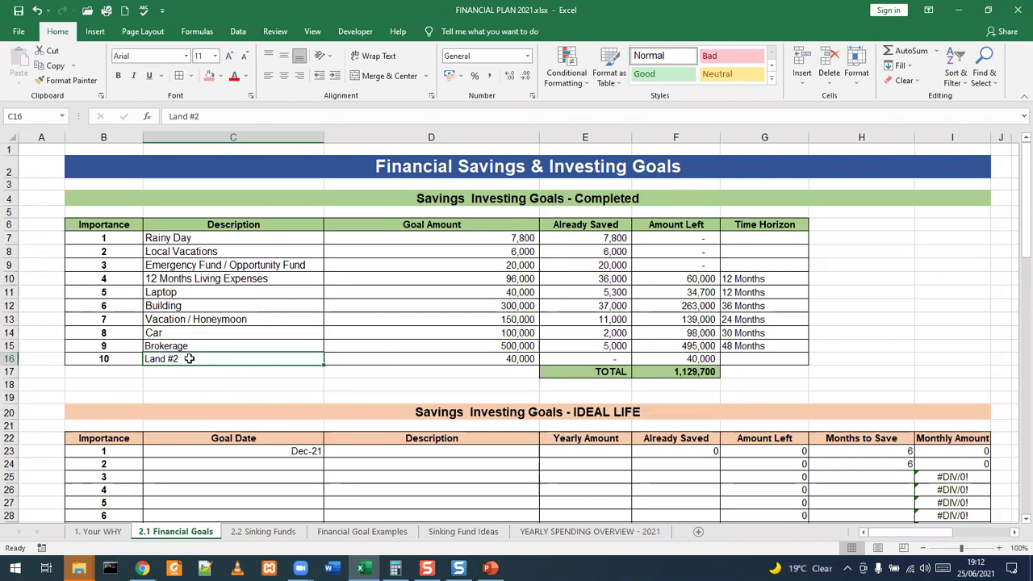
click(182, 280)
click(172, 295)
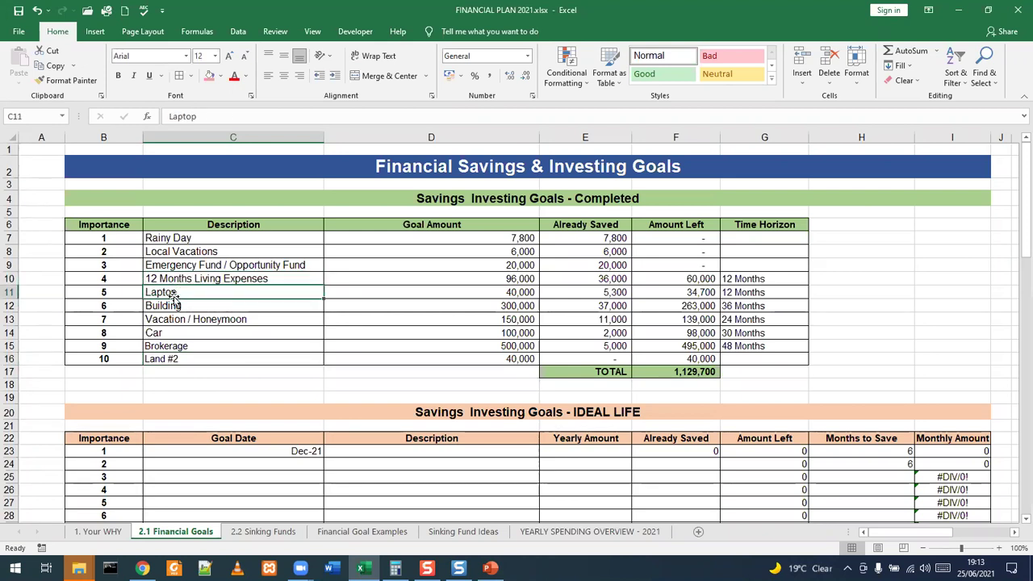
click(171, 347)
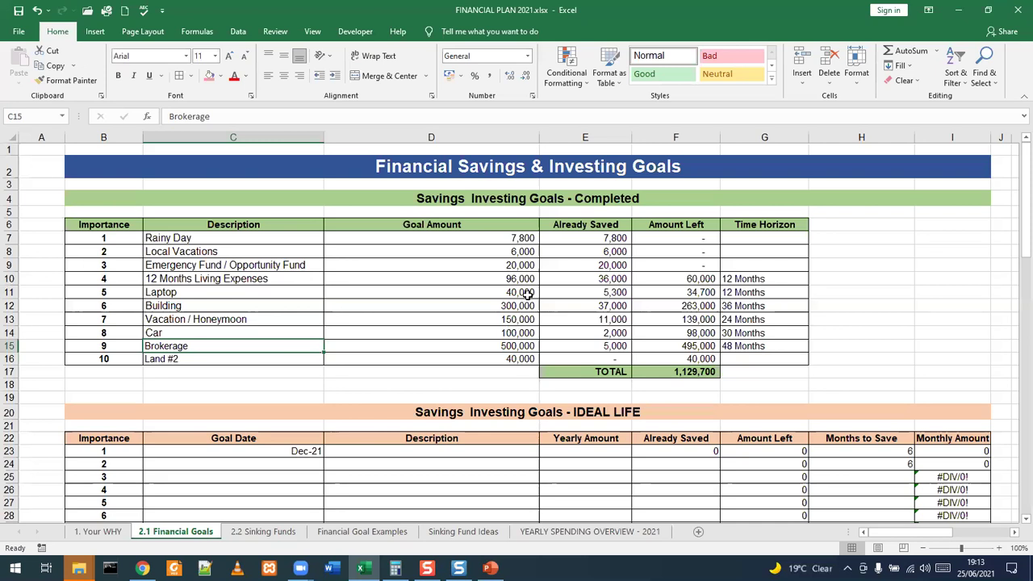
click(522, 263)
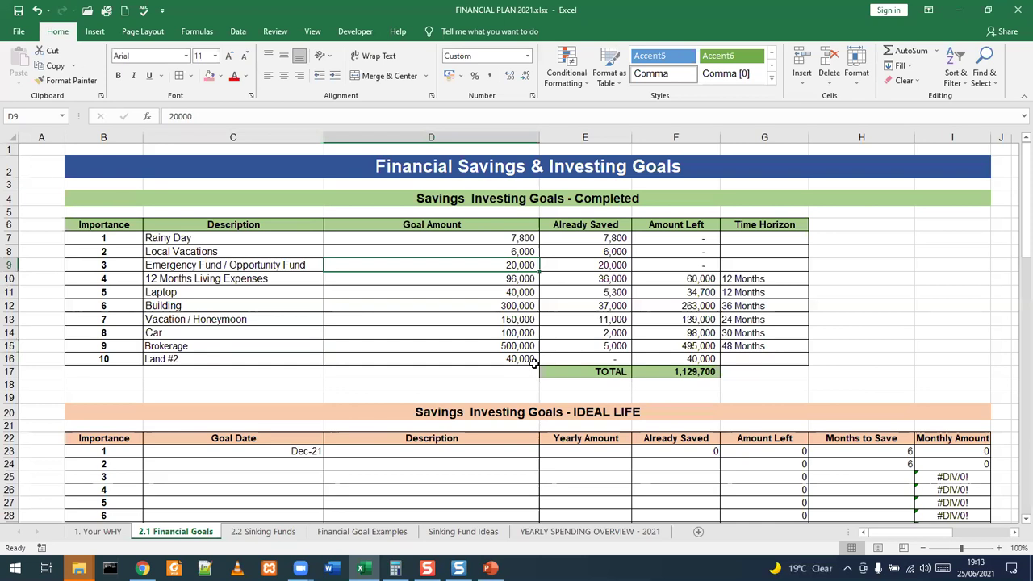
- Enter 30000 as the Emergency Fund goal amount and check its saved and amount-left cells
text(30000)
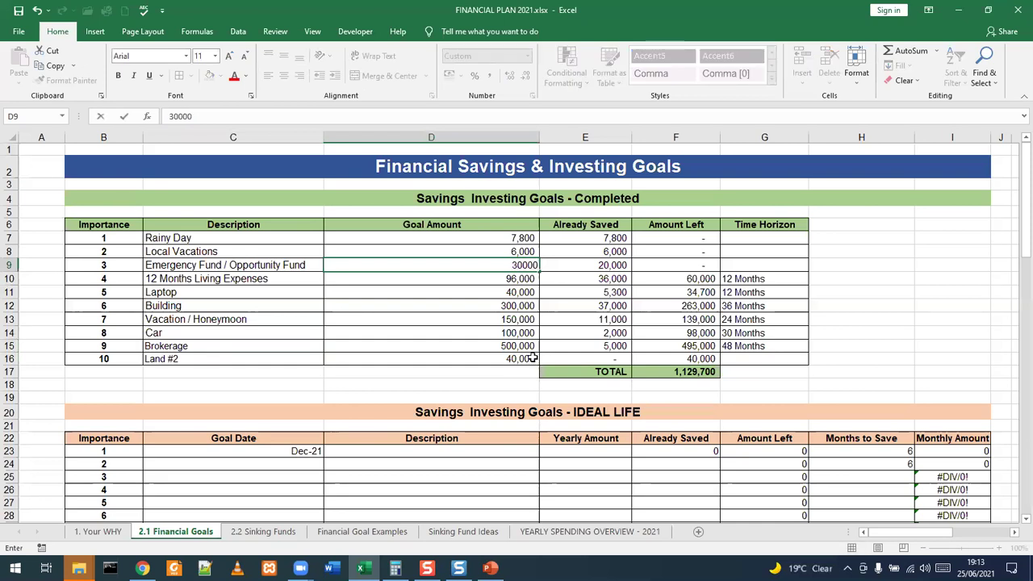
click(508, 282)
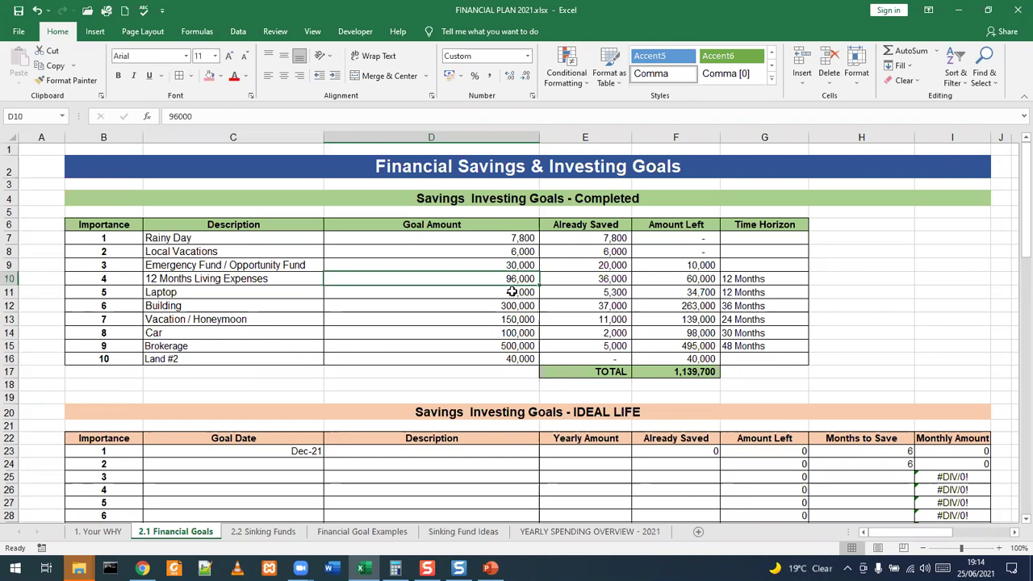
click(510, 292)
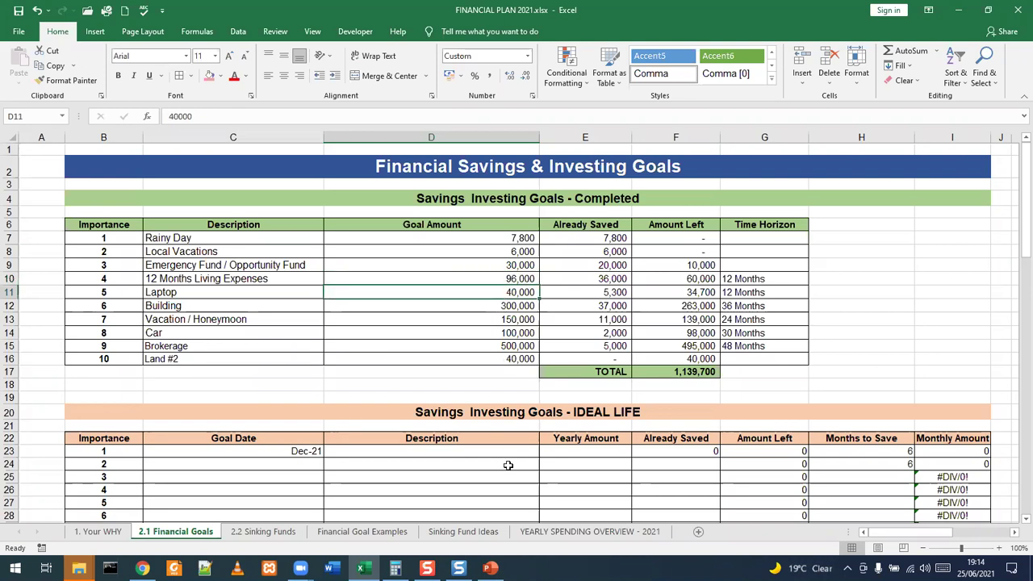
click(514, 264)
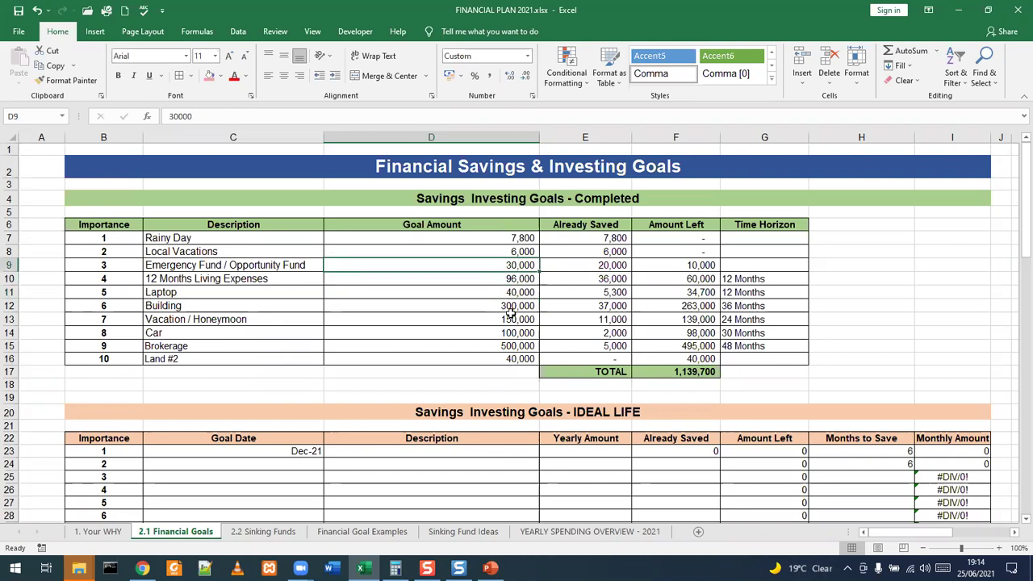
click(623, 260)
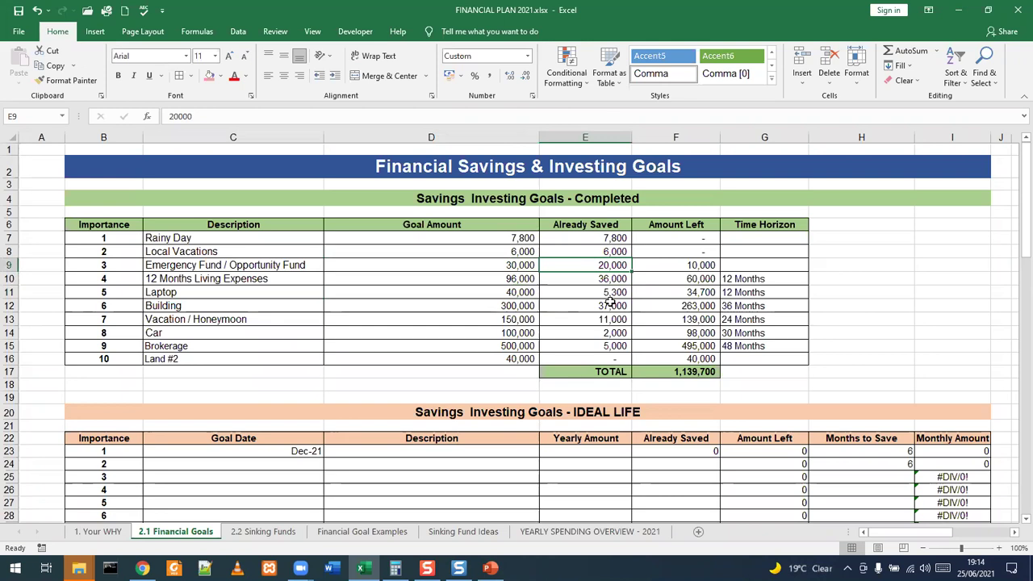
click(676, 269)
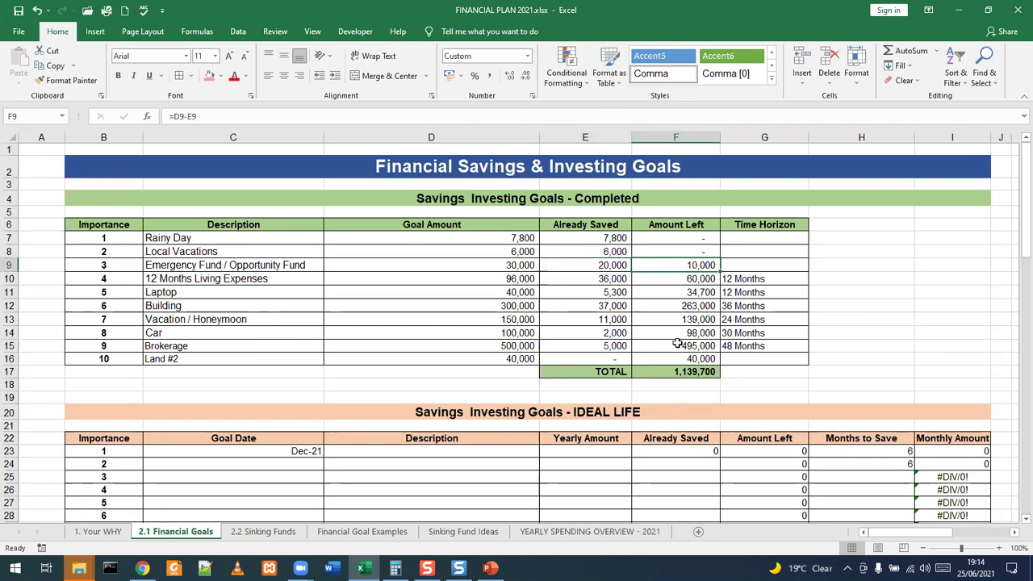
- Try 20000 as the emergency fund goal, then restore 30000, leaving 10,000 to save
click(527, 266)
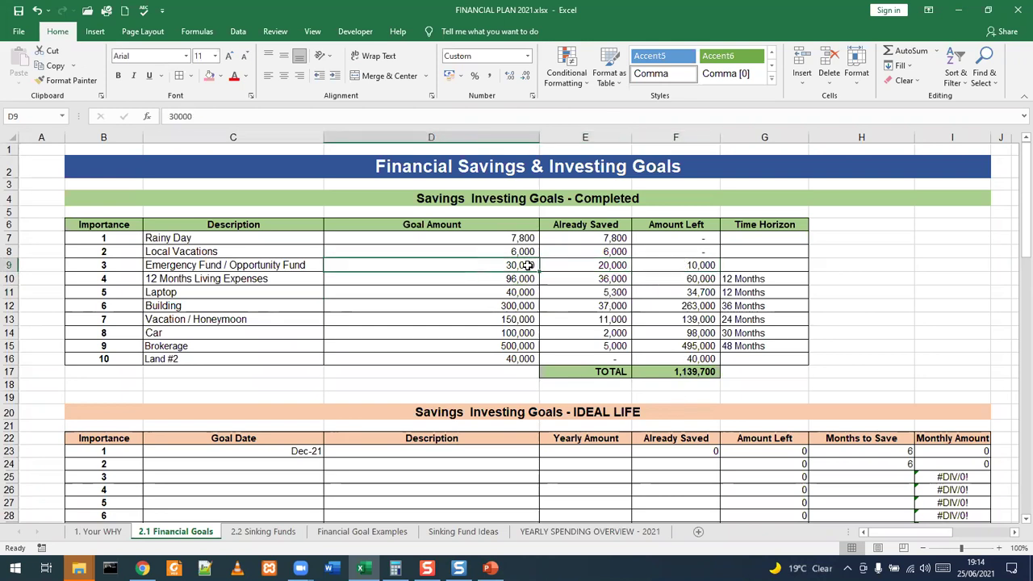
text(30)
key(BackSpace)
key(BackSpace)
text(20000)
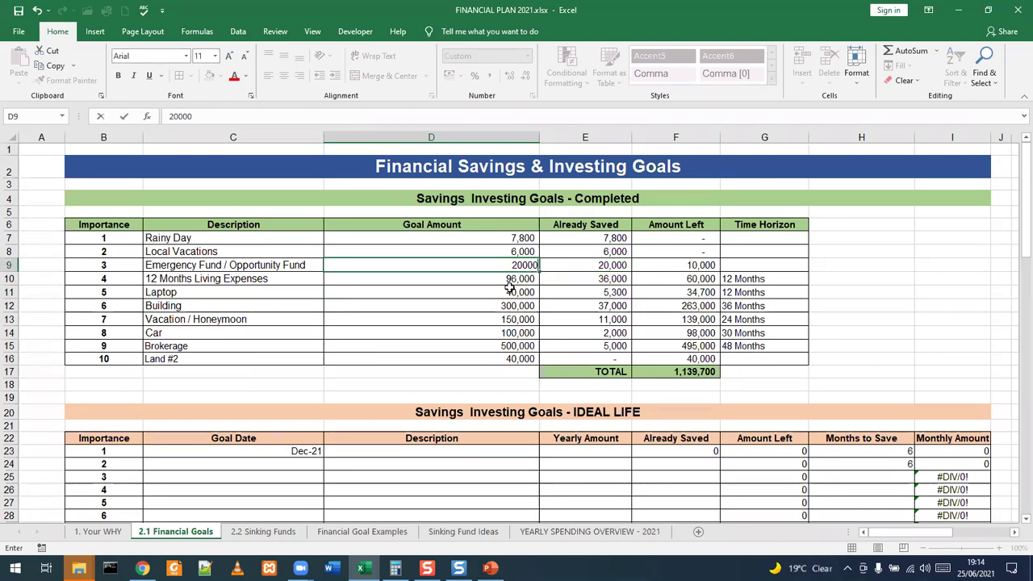
click(509, 288)
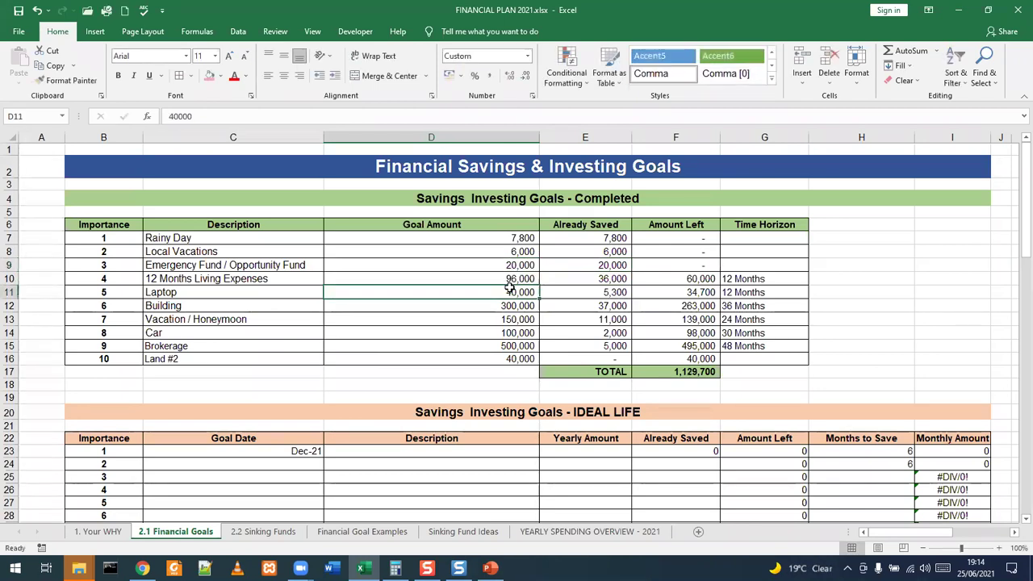
click(660, 263)
click(491, 265)
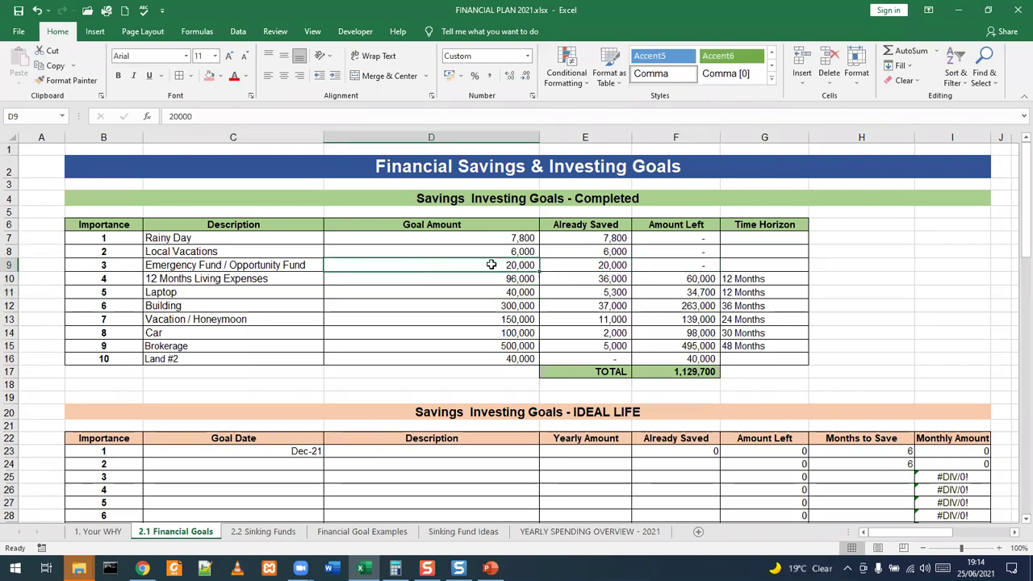
text(30000)
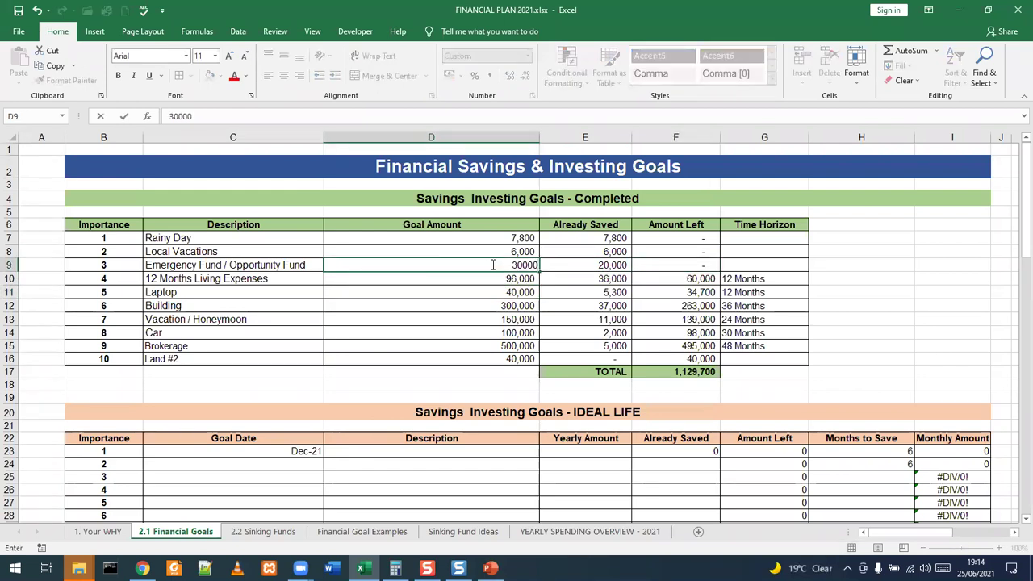
click(494, 278)
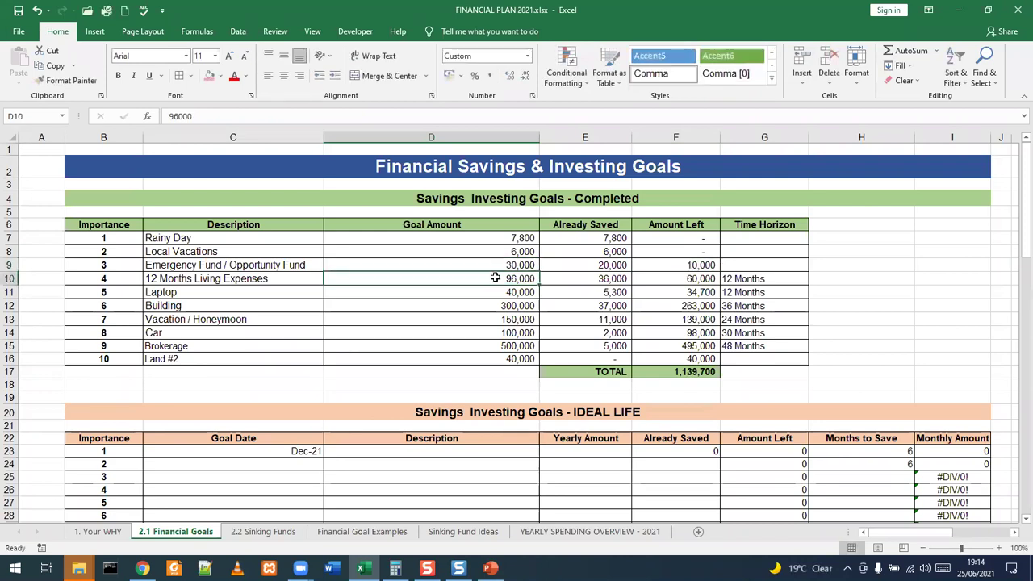
click(246, 265)
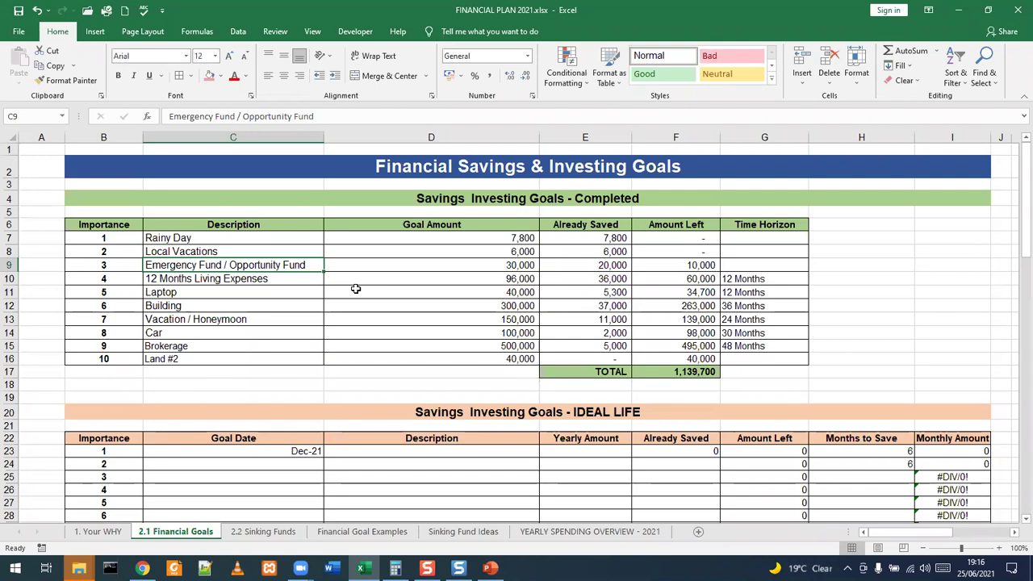
click(301, 279)
click(224, 295)
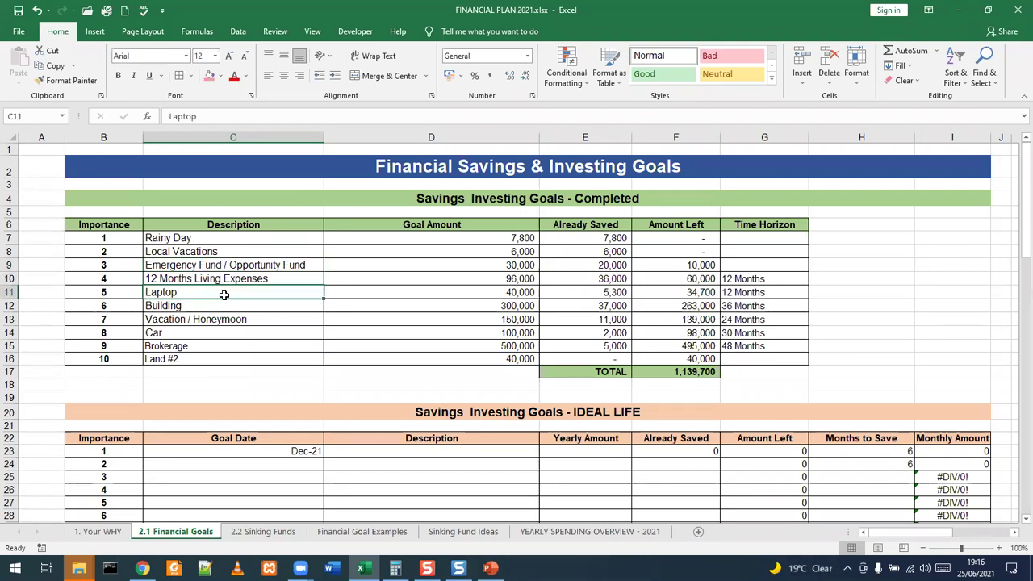
click(205, 267)
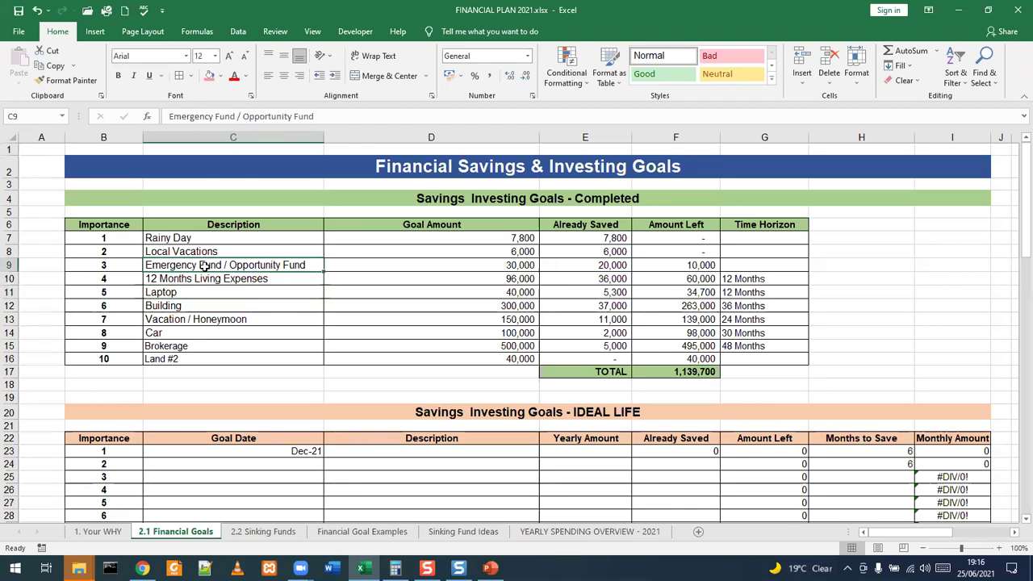
click(199, 279)
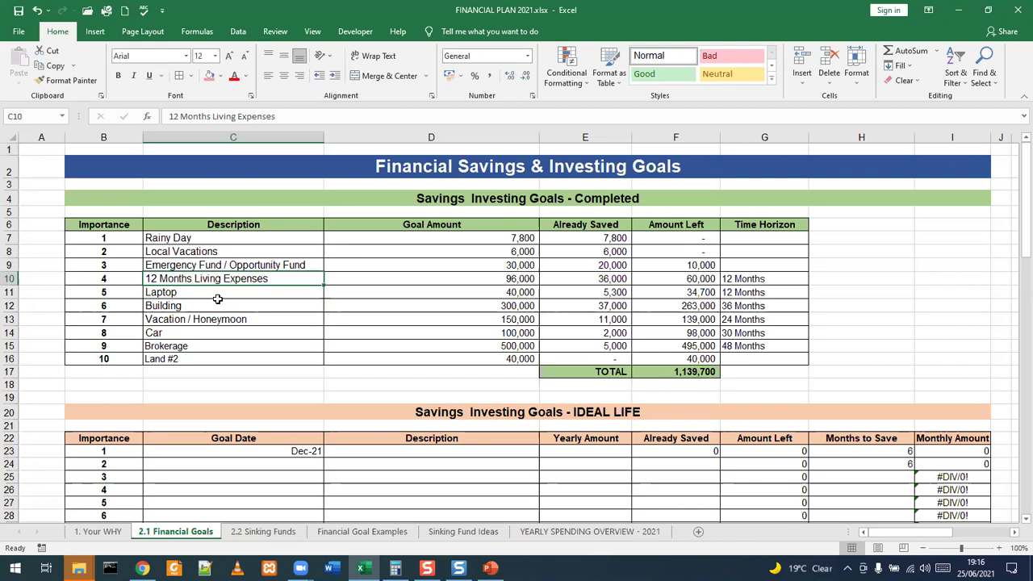
drag(217, 290, 218, 359)
drag(223, 239, 220, 255)
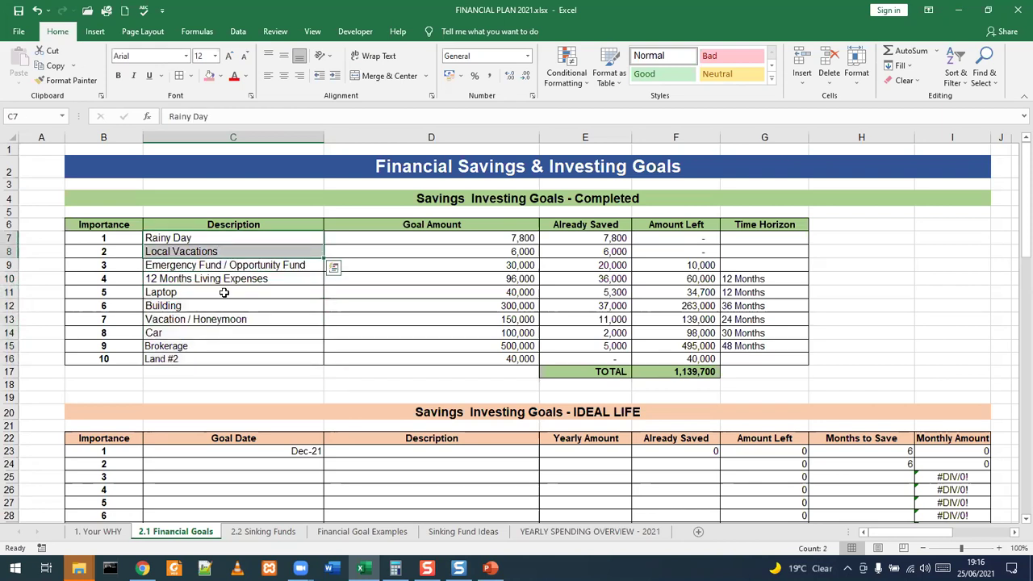
click(212, 300)
click(200, 318)
click(195, 333)
click(192, 345)
click(190, 360)
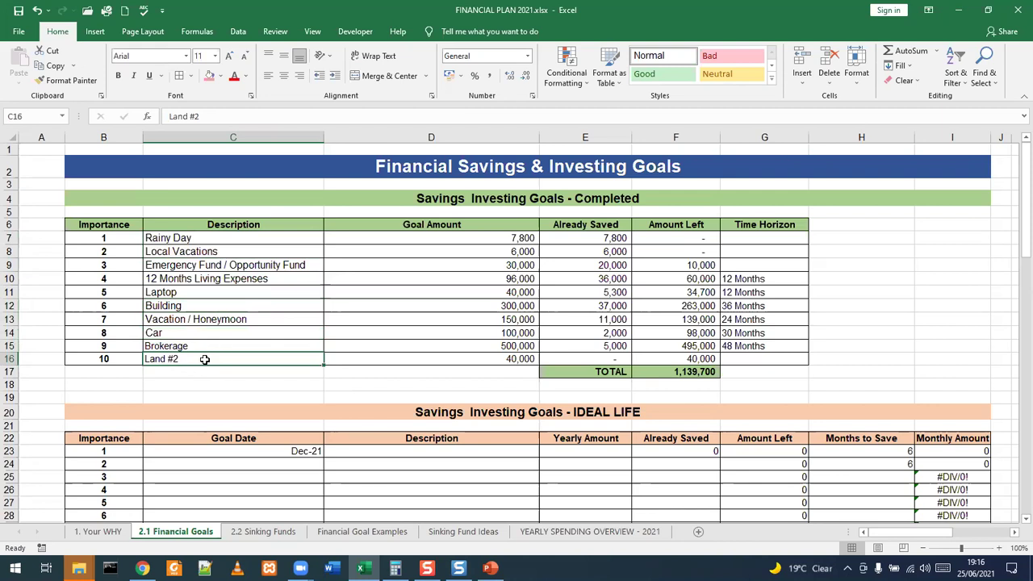
click(487, 242)
drag(493, 264, 508, 358)
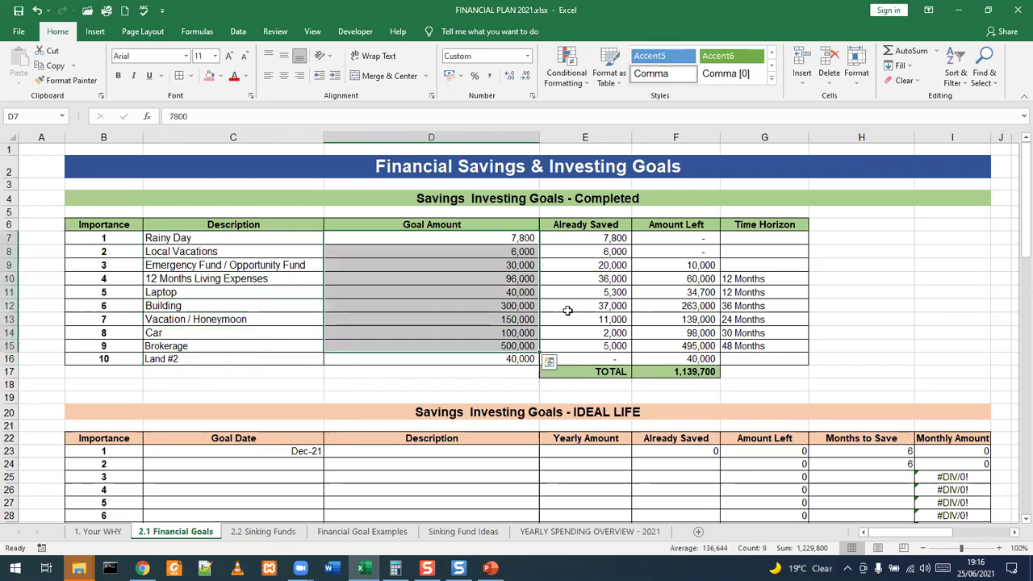
drag(613, 251, 608, 358)
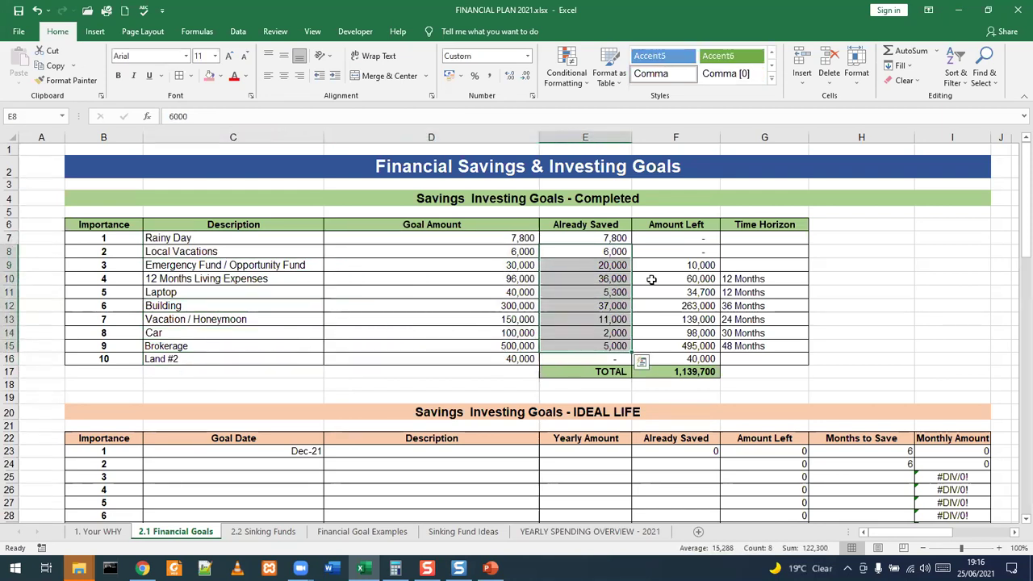
click(688, 262)
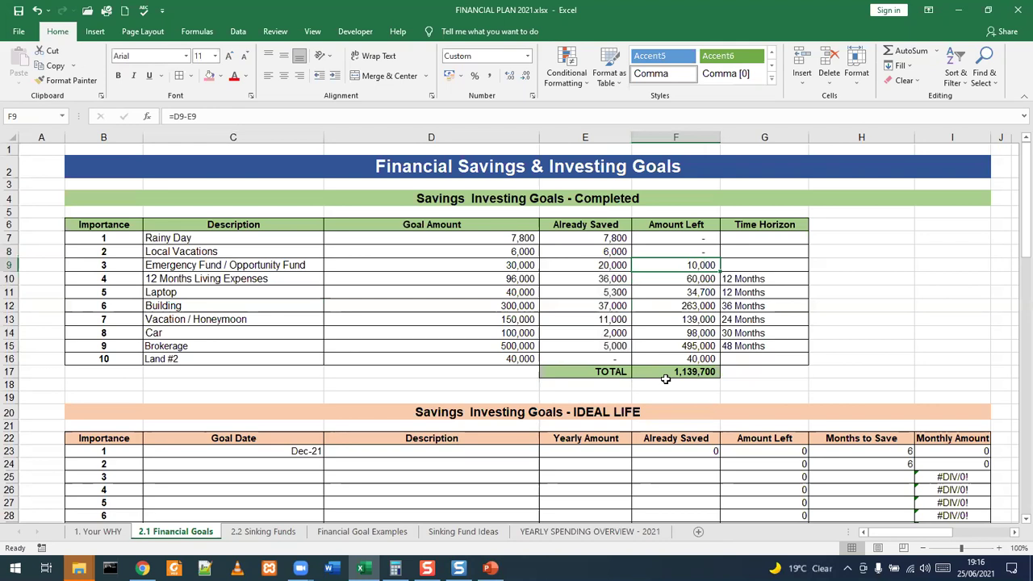
click(759, 279)
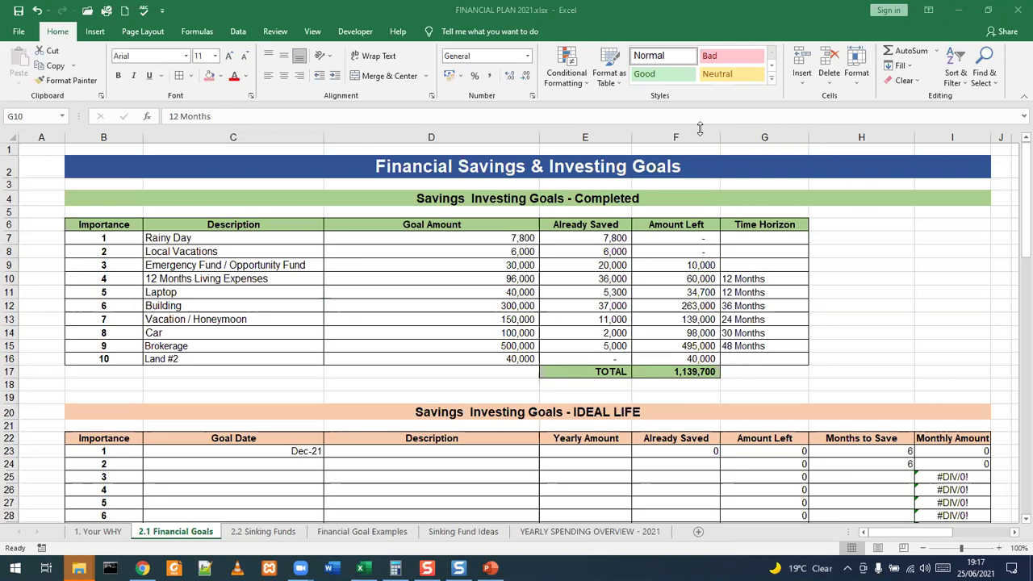
scroll(441, 287, down, 3)
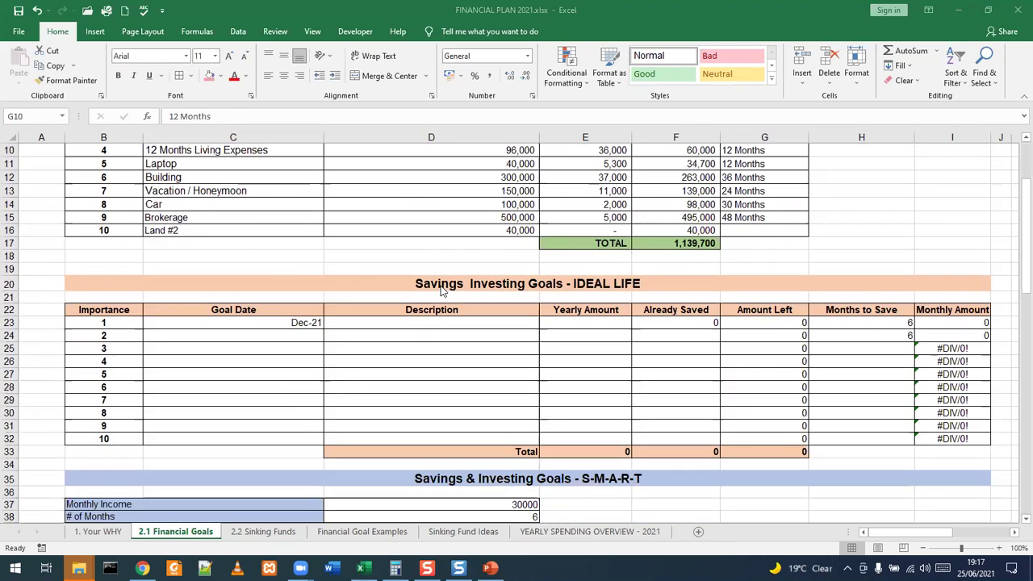
scroll(440, 287, up, 3)
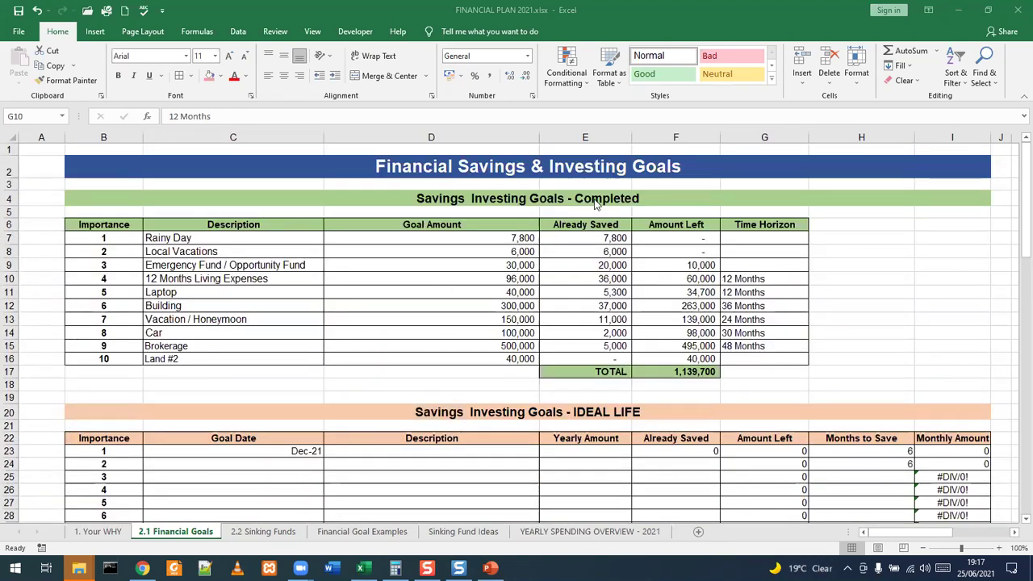
scroll(448, 270, down, 3)
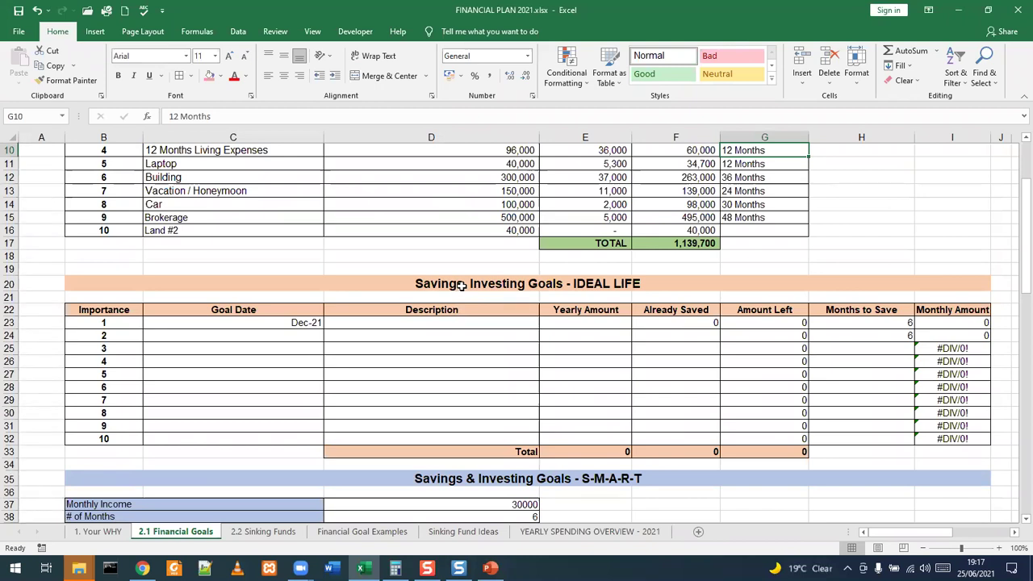
scroll(456, 292, up, 2)
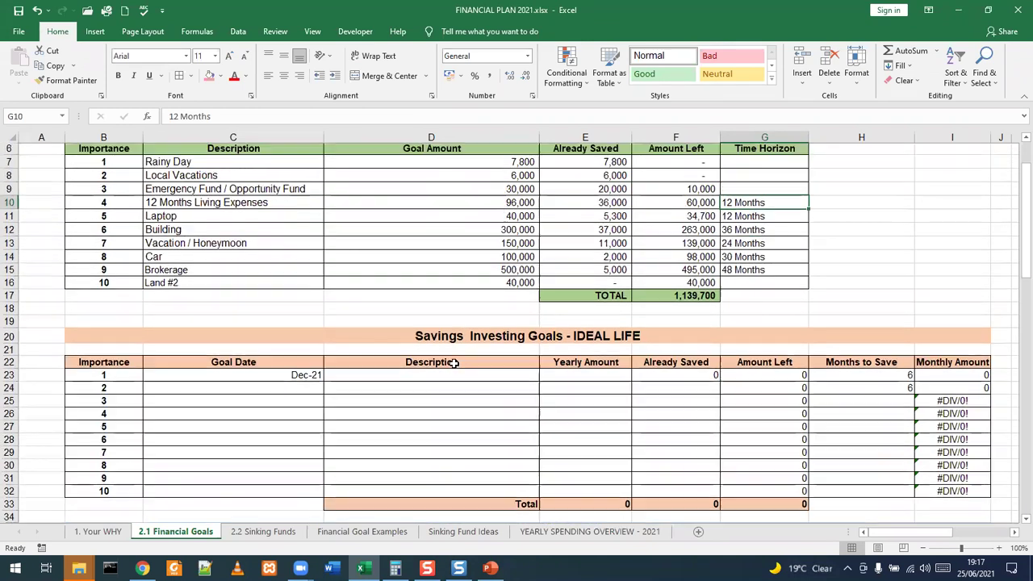
scroll(455, 363, up, 1)
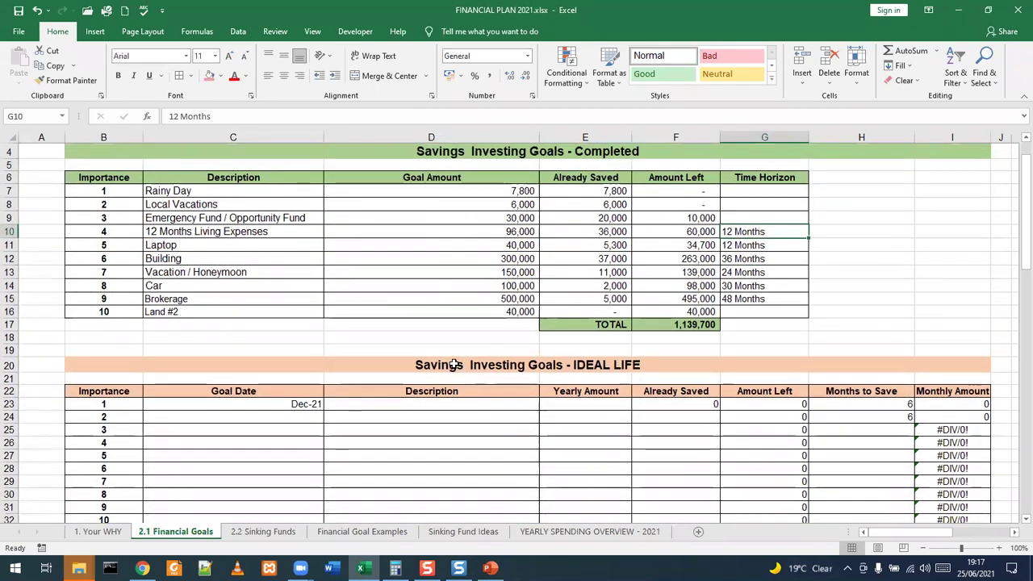
click(601, 192)
click(611, 205)
click(609, 216)
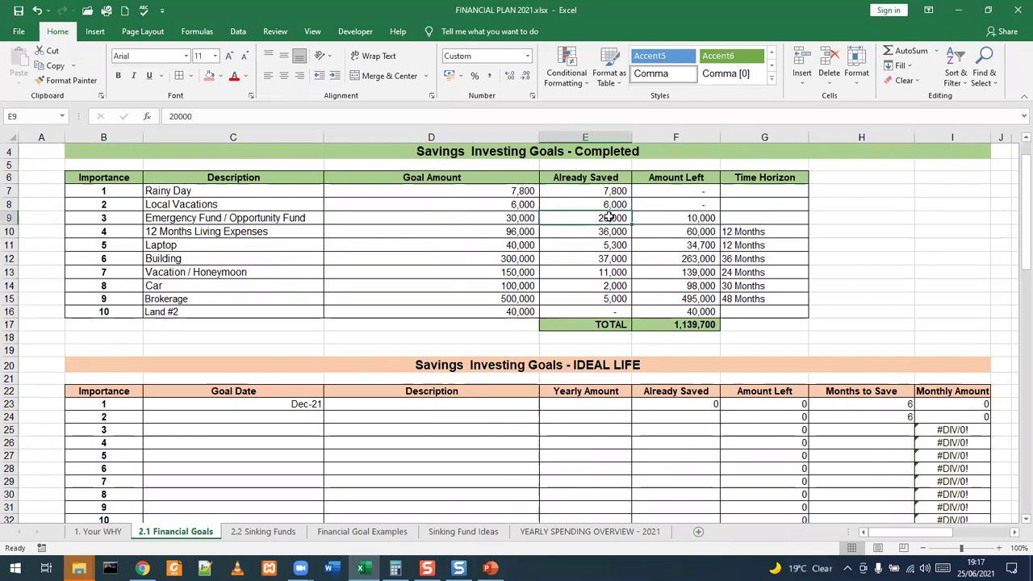
click(597, 234)
click(9, 232)
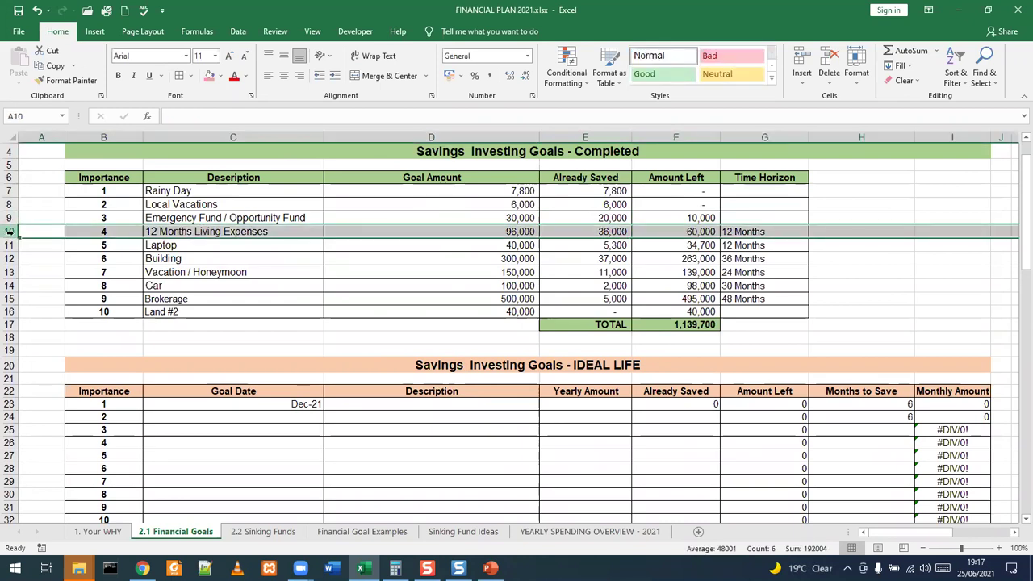
scroll(392, 344, down, 2)
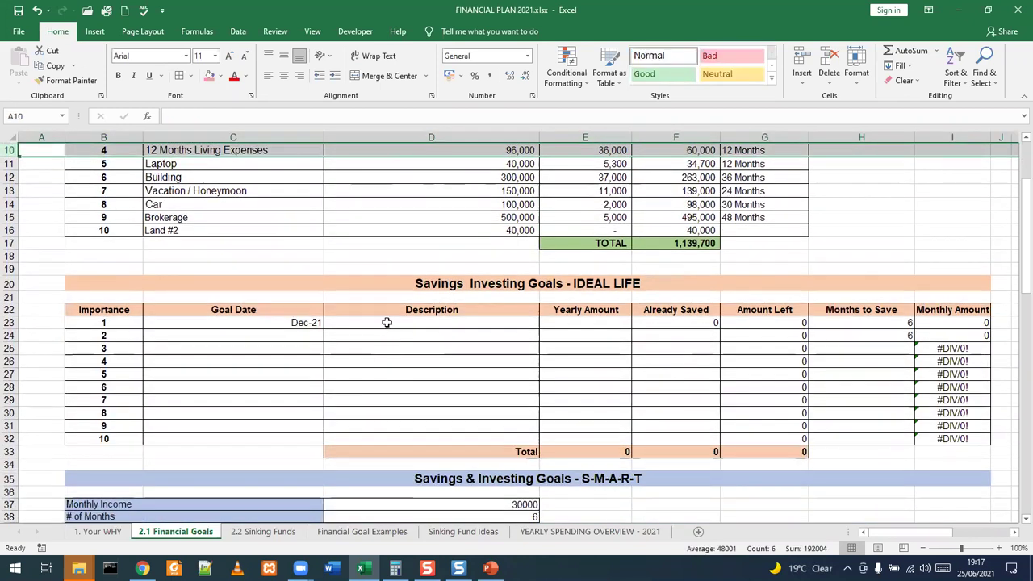
- Enter '12 Months Living Expenses' in D23 as the first IDEAL LIFE goal description
click(387, 322)
text(12)
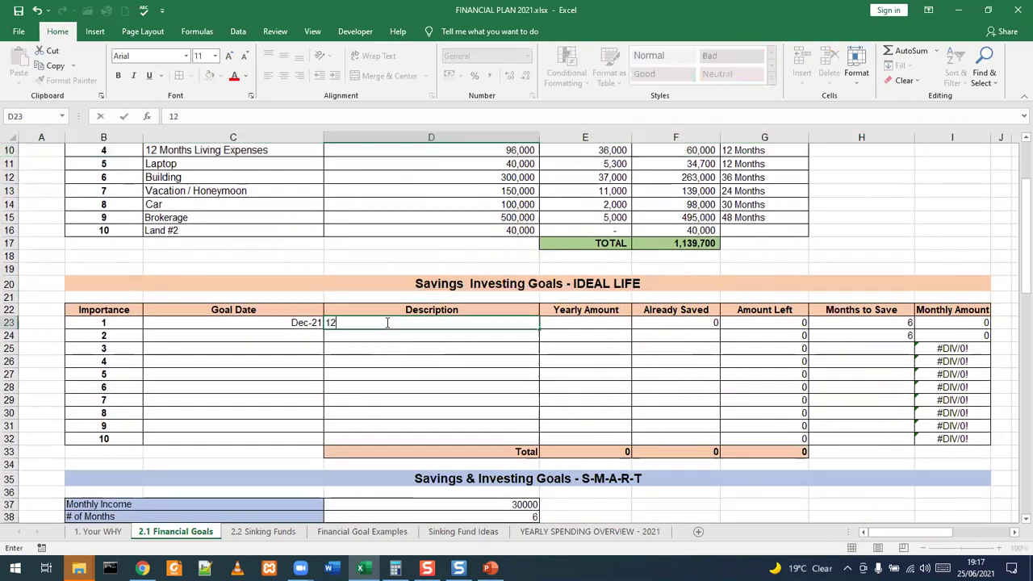
text( Months Li)
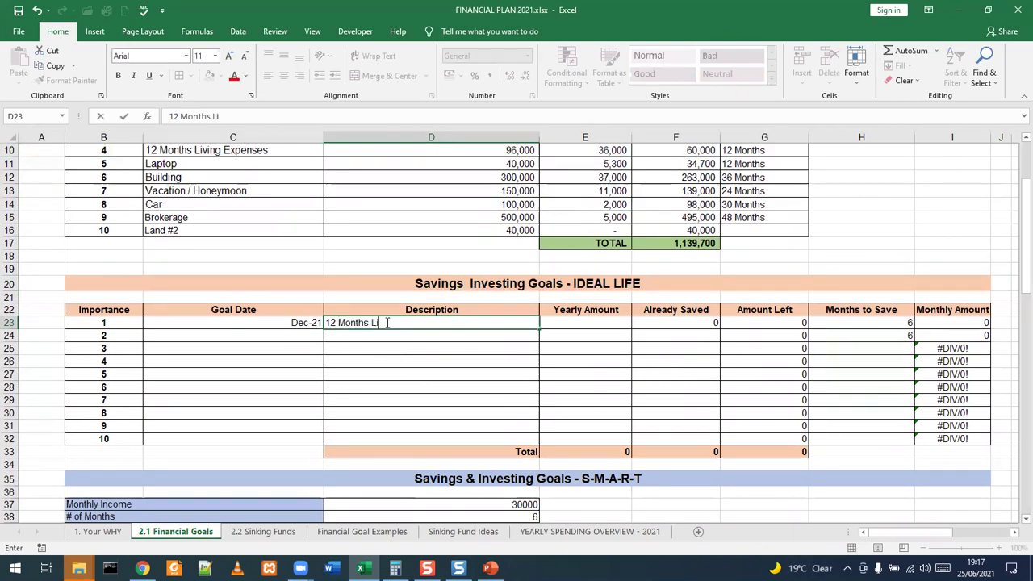
text(ving Expens)
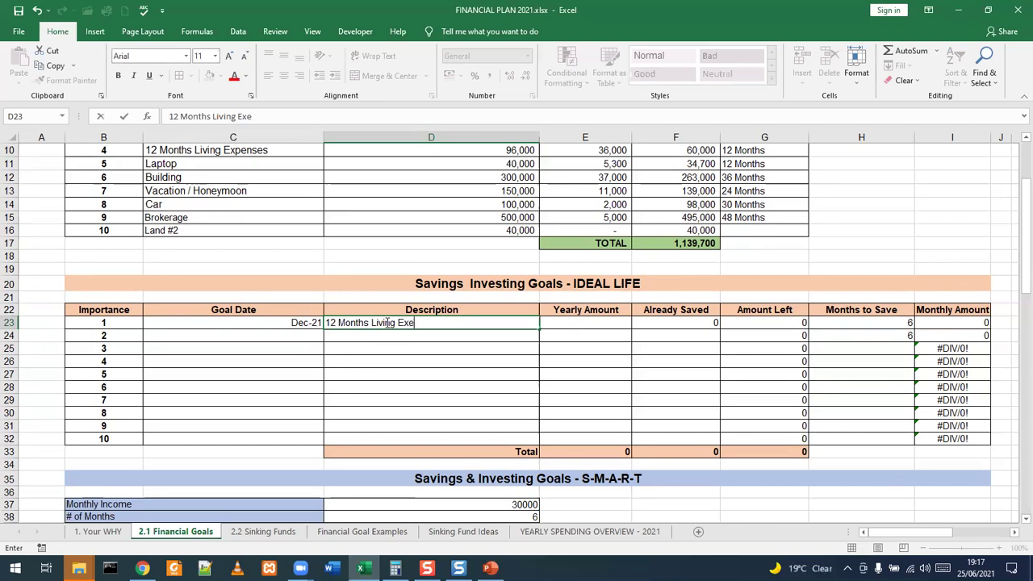
text(es)
key(Tab)
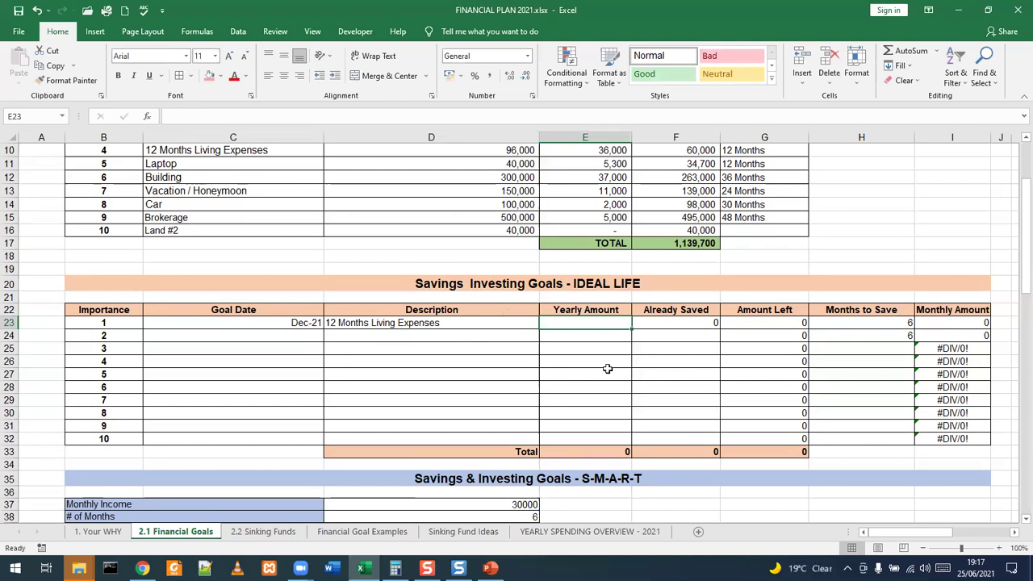
scroll(607, 368, up, 2)
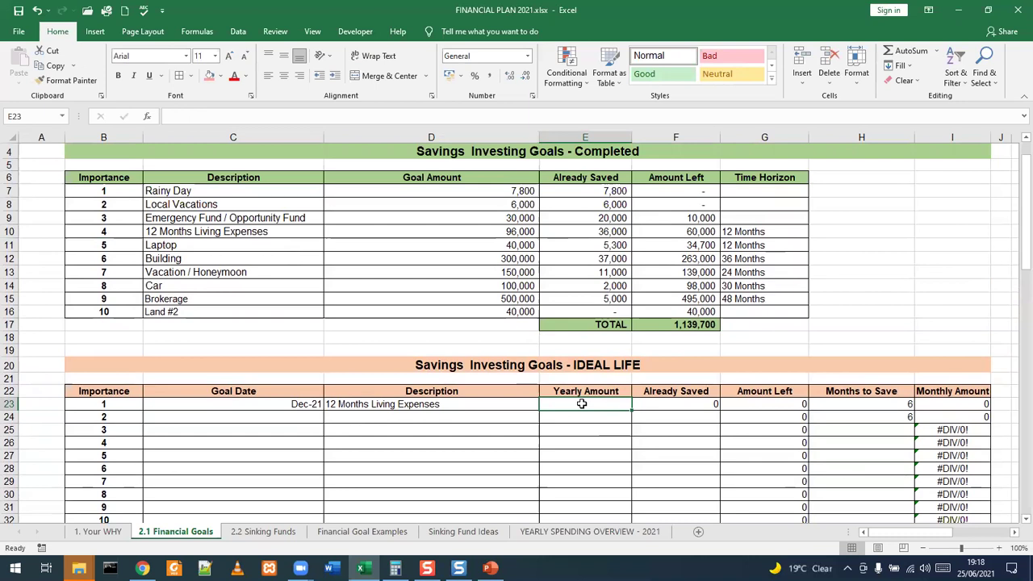
- Set goal 1's Yearly Amount to 48000 and Already Saved to 36000, leaving 12000 at 2000 monthly
text(12000)
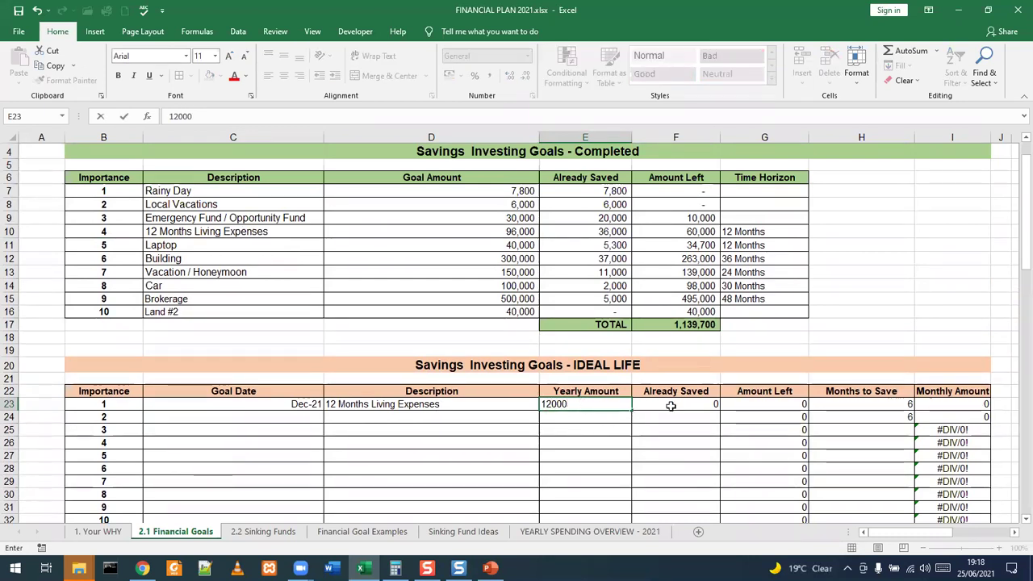
key(BackSpace)
key(BackSpace)
key(BackSpace)
key(BackSpace)
key(BackSpace)
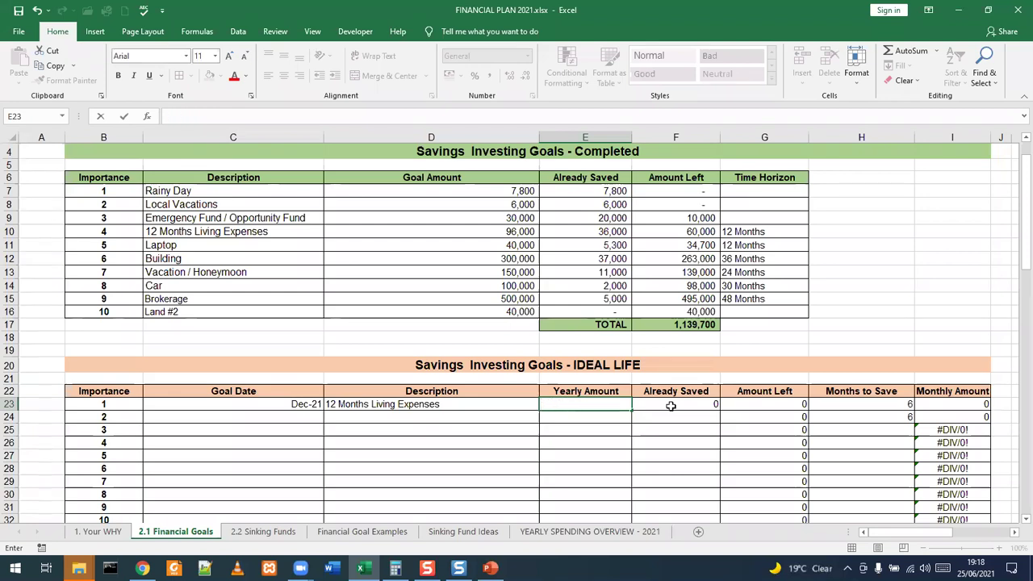
text(48000)
click(670, 406)
text(36000)
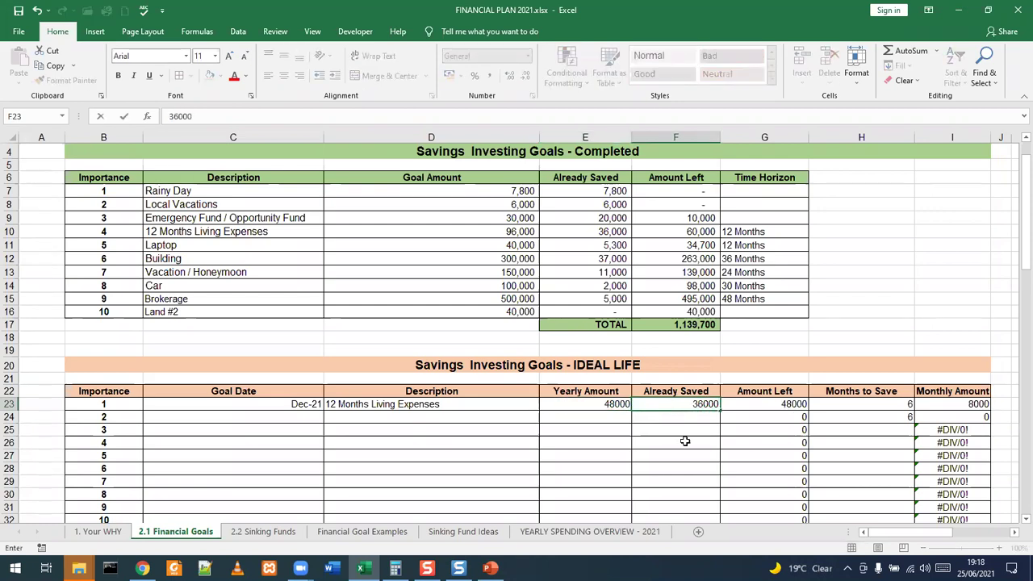
key(Return)
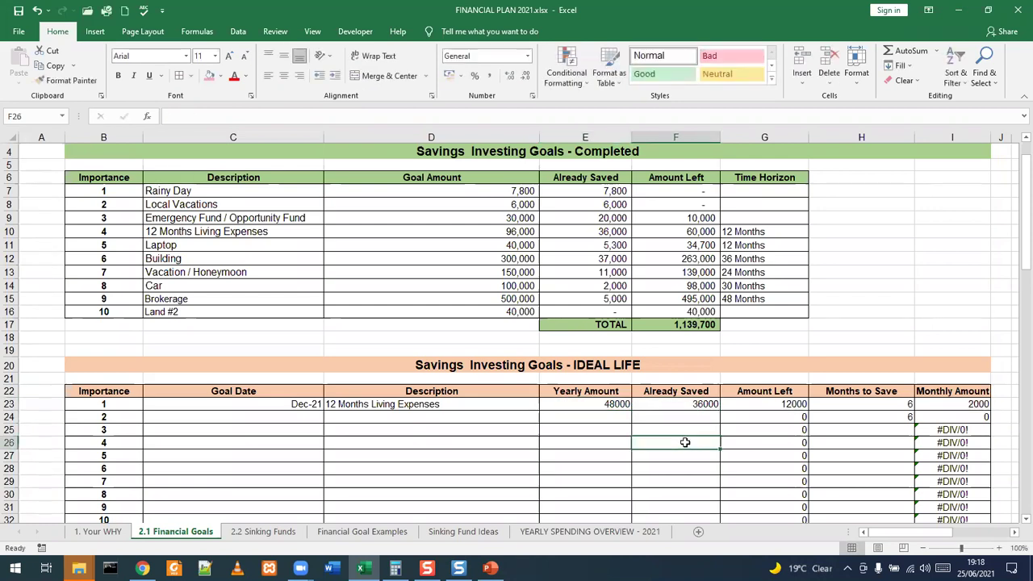
key(Right)
key(Up)
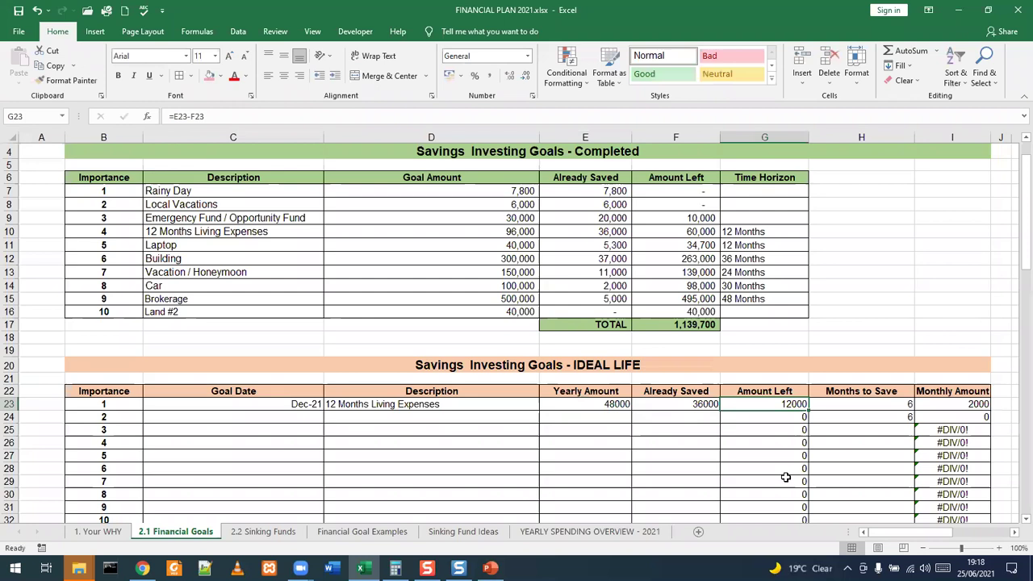
- Copy the Brokerage description from the completed goals table into goal 2's Description cell
click(885, 403)
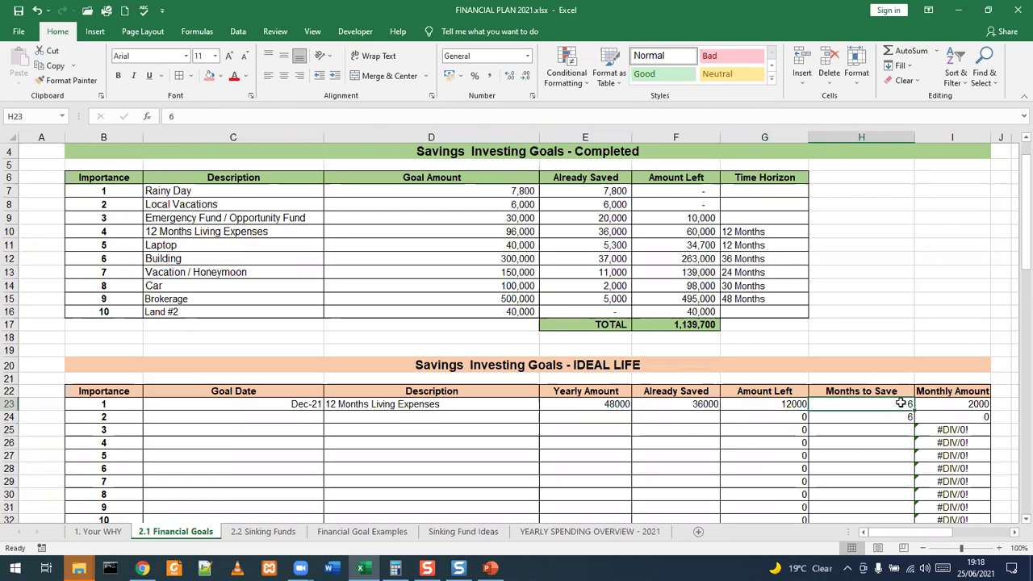
click(968, 404)
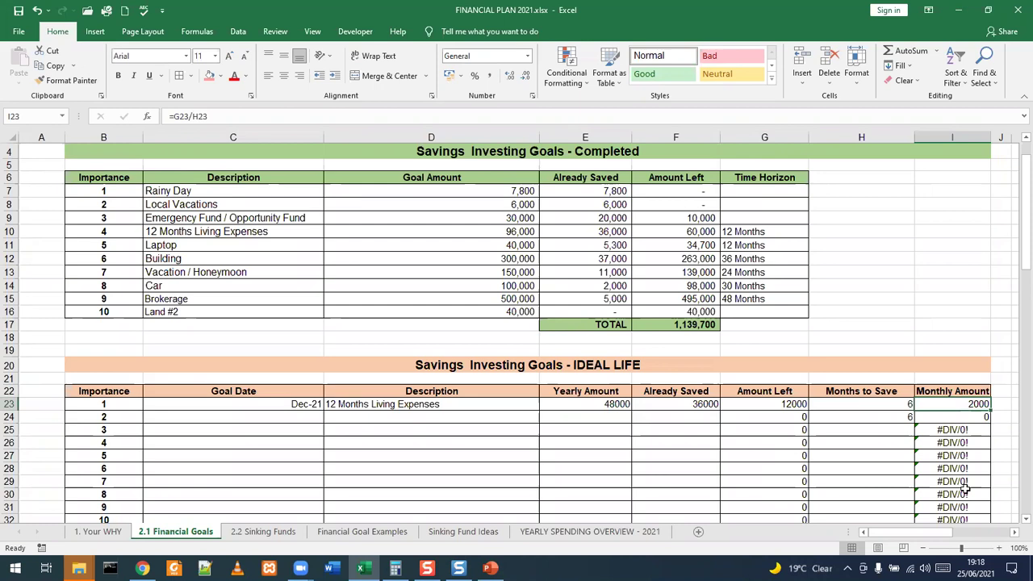
click(172, 245)
click(172, 256)
click(173, 297)
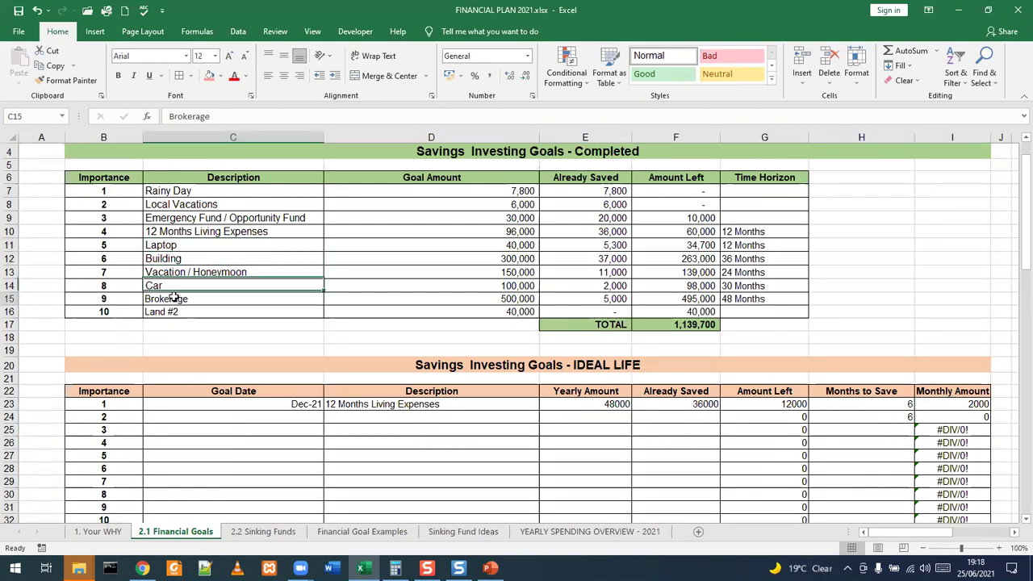
key(ctrl+c)
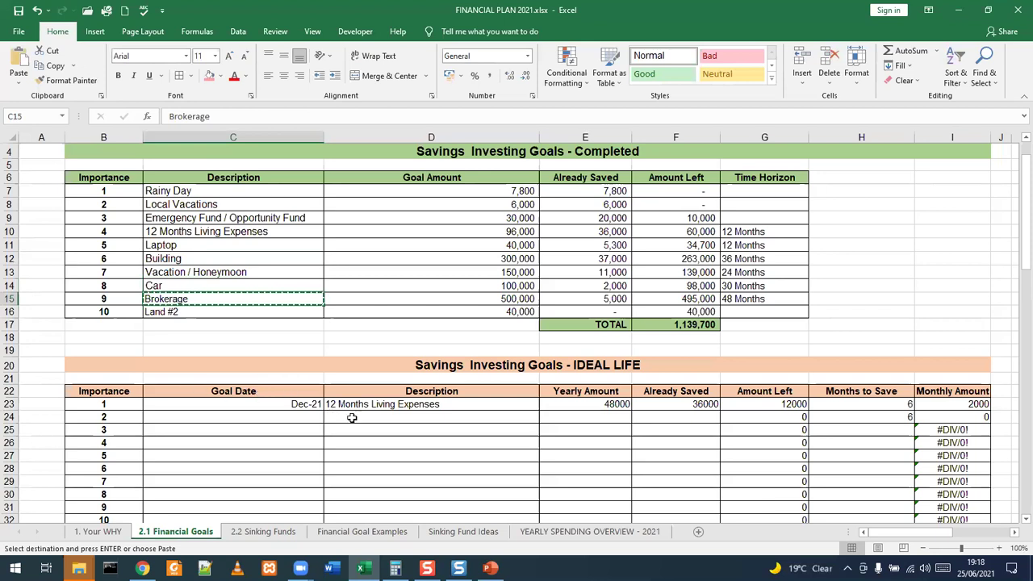
click(353, 418)
key(ctrl+v)
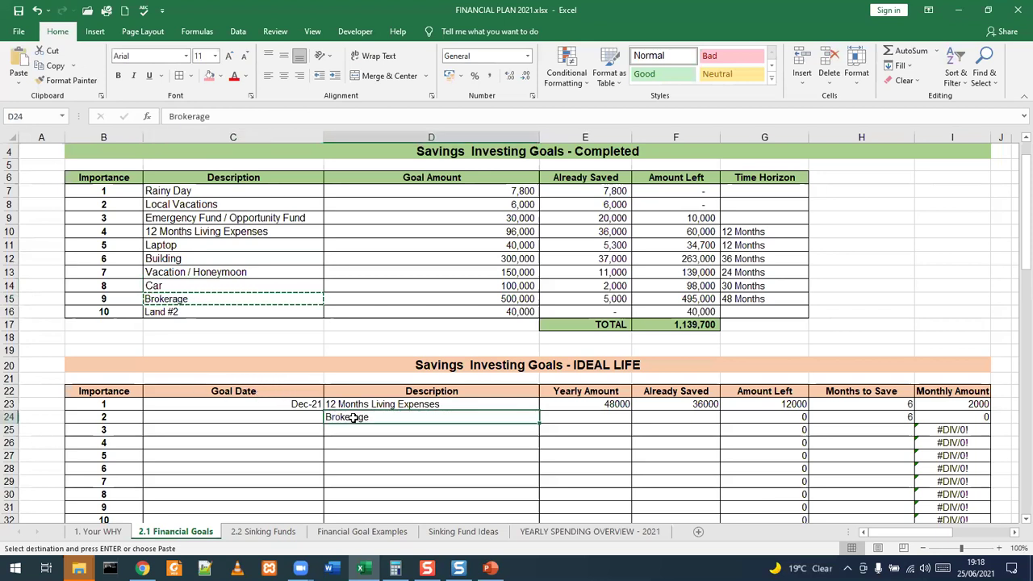
- Give goal 2 a Dec 2021 date, 50000 yearly and 5000 saved, leaving 45000 at 7500 monthly
click(293, 416)
text(dec)
text( 202)
text(1)
key(Return)
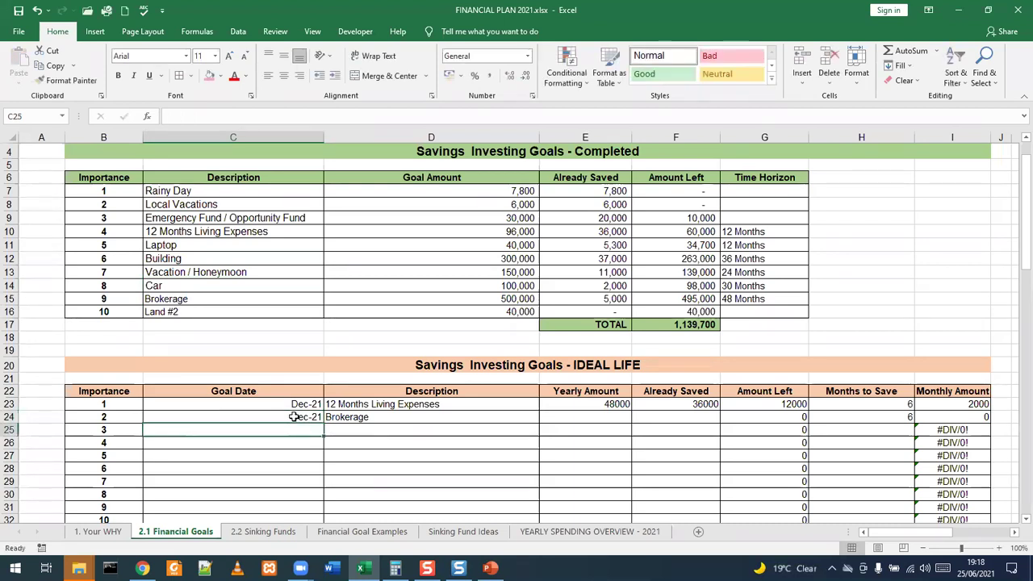
click(364, 417)
click(545, 417)
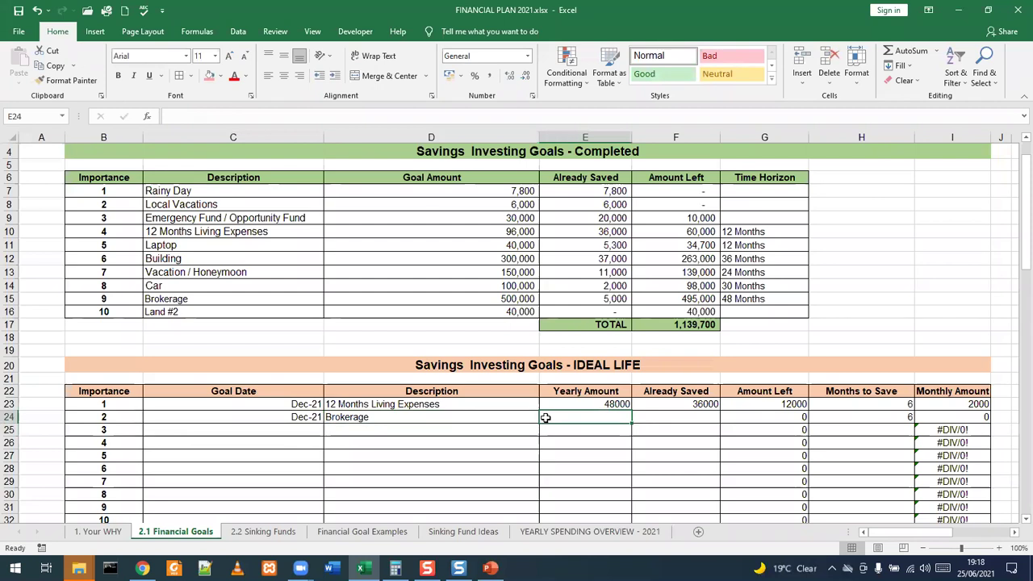
text(50000)
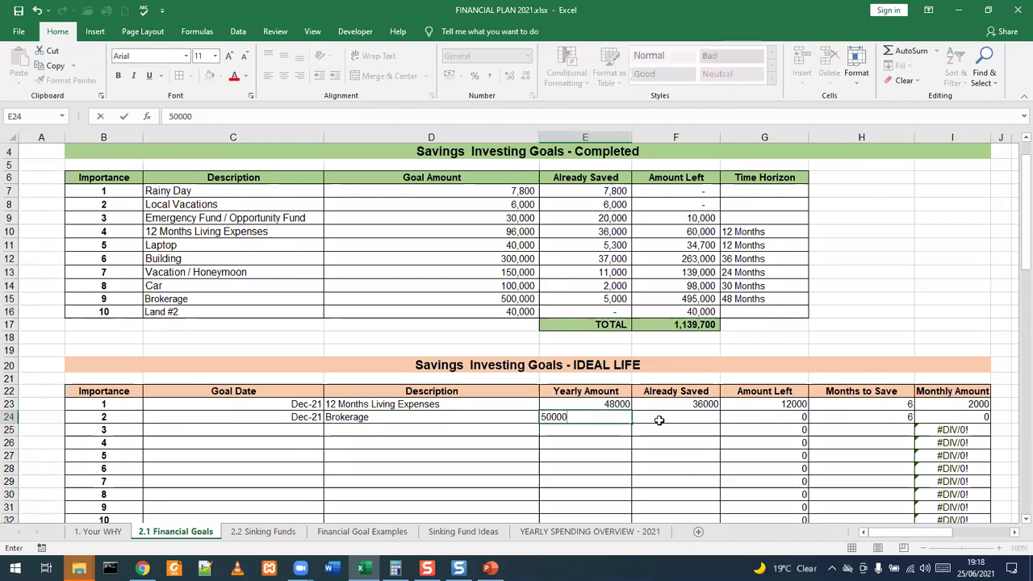
click(669, 417)
text(5000)
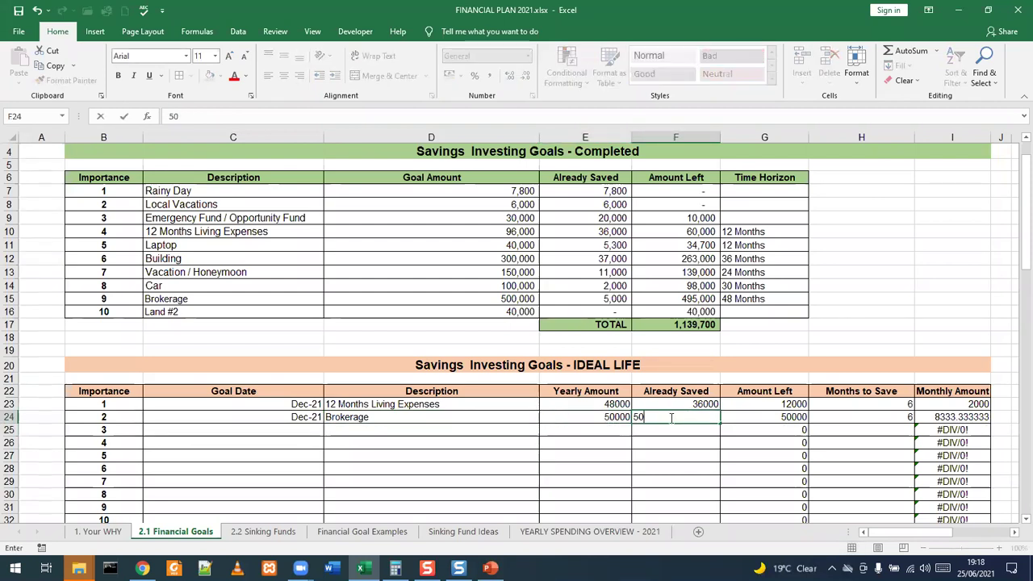
click(666, 443)
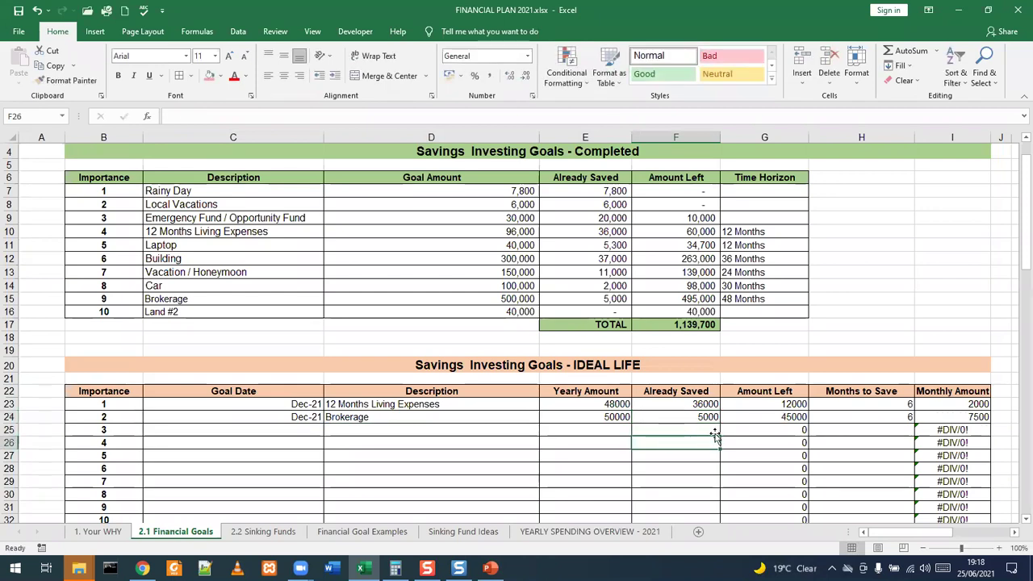
click(781, 418)
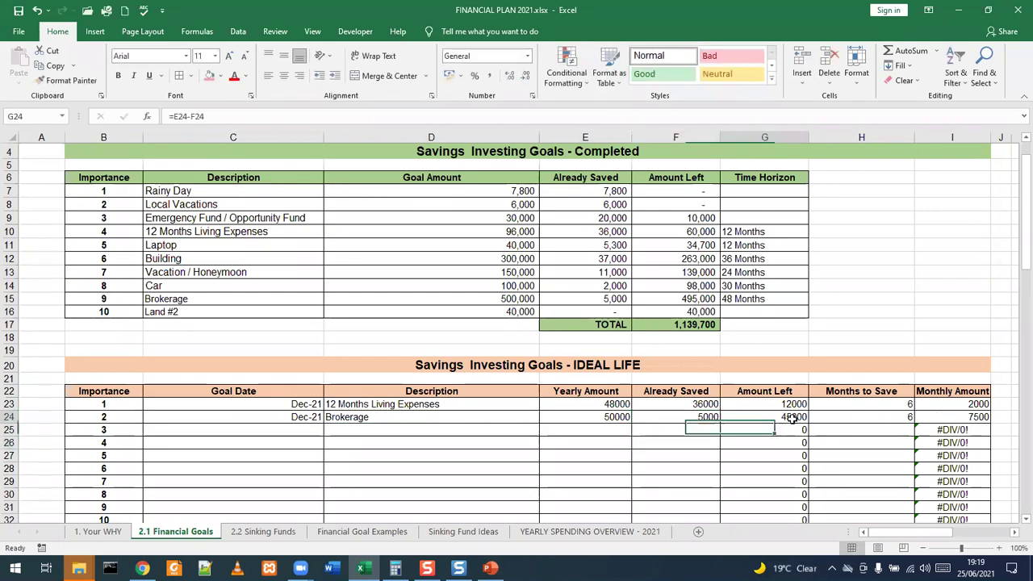
click(881, 415)
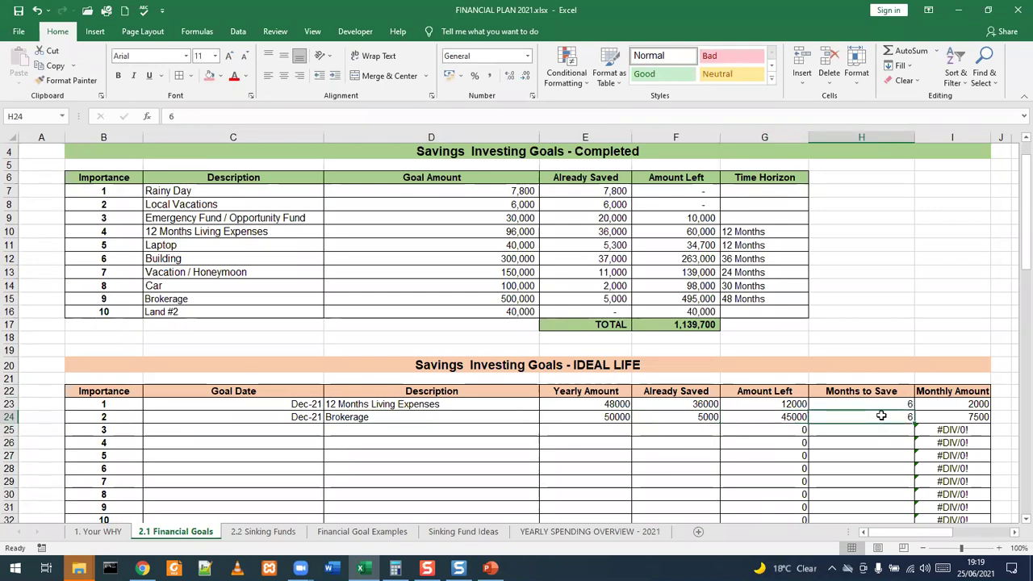
click(950, 415)
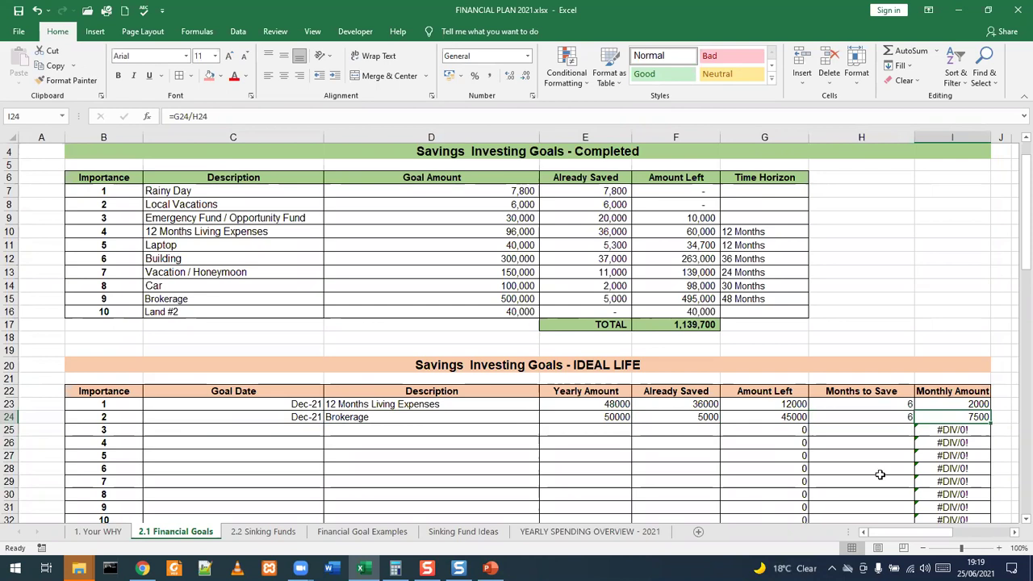
click(340, 432)
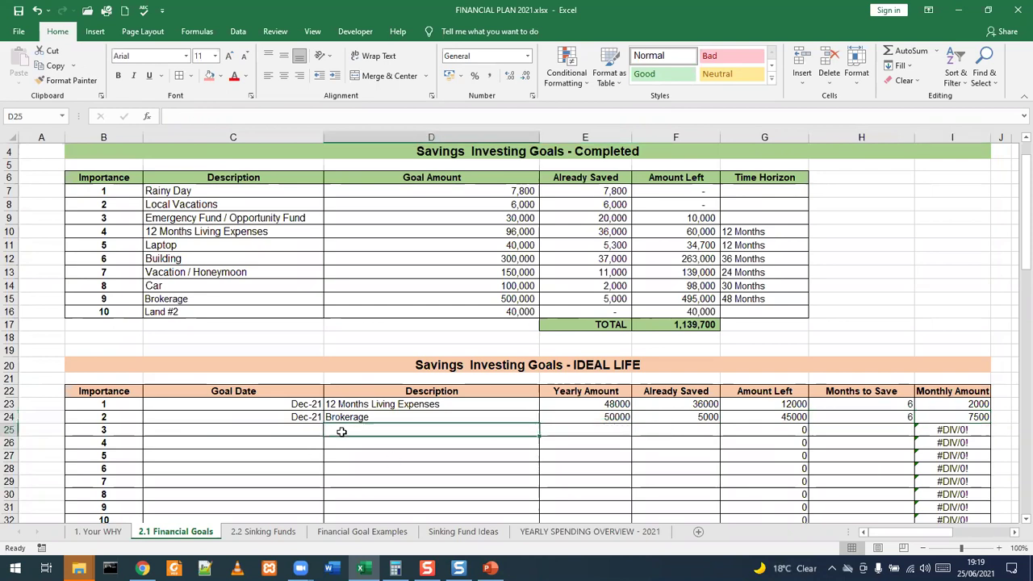
- Add Vacation / Honeymoon as goal 3, dated Dec 2021 with a 20000 yearly amount
click(230, 273)
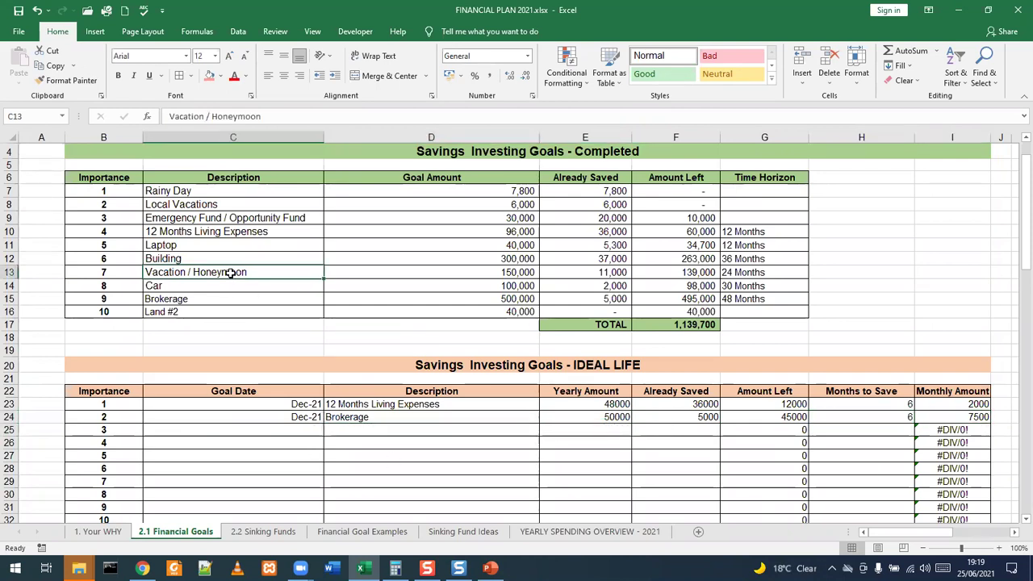
key(ctrl+c)
click(351, 429)
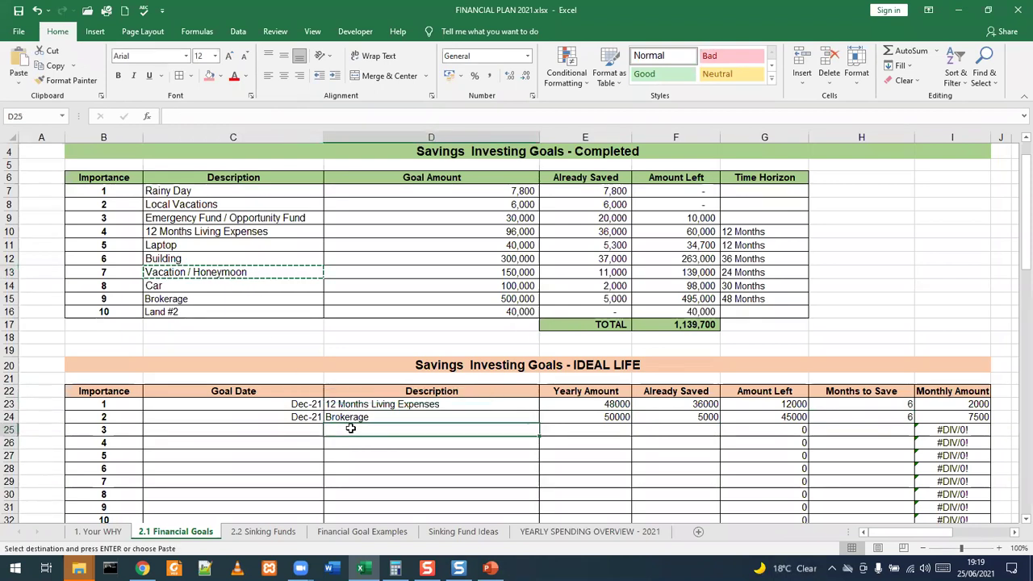
key(ctrl+v)
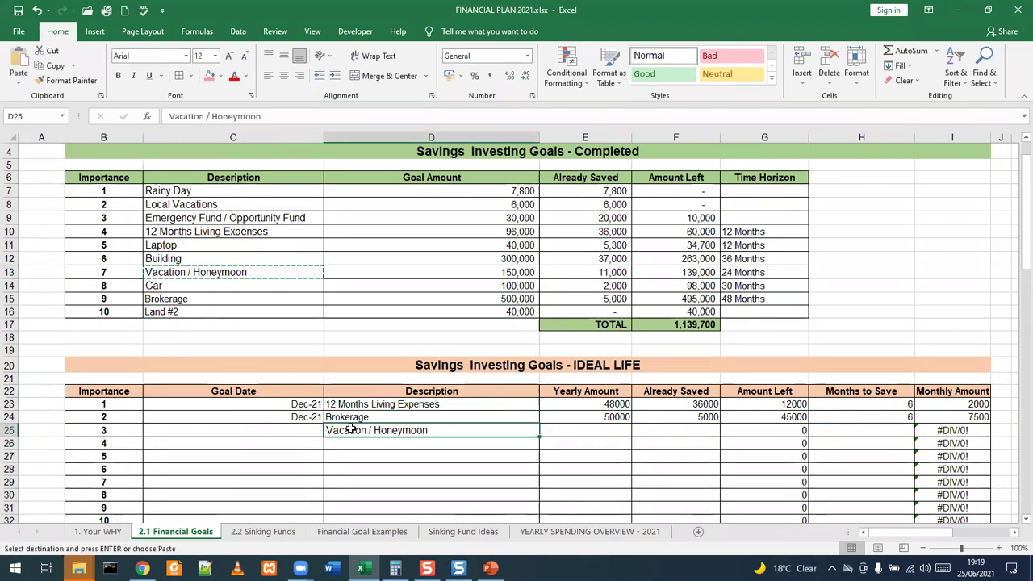
click(299, 431)
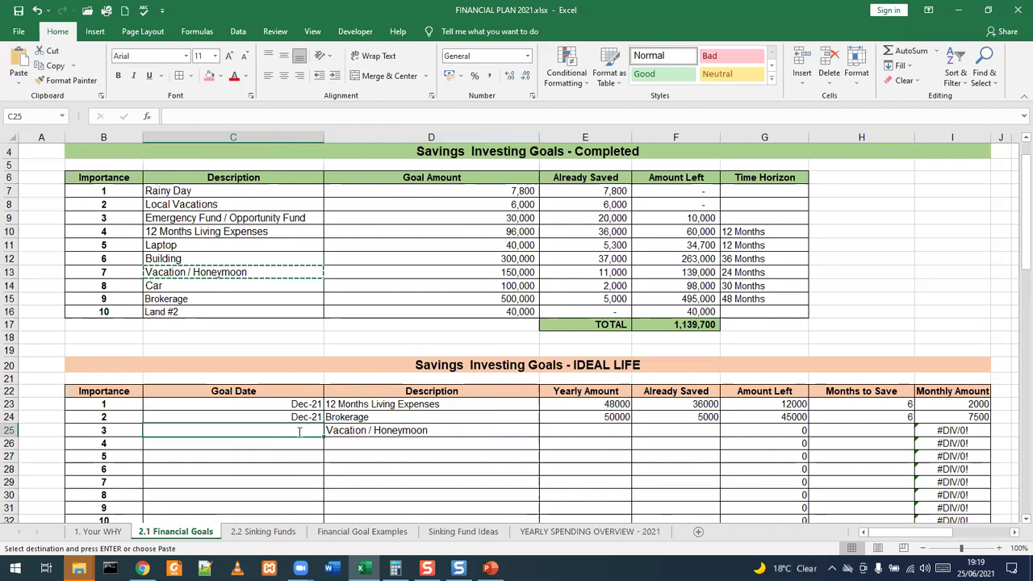
text(DEc 2021)
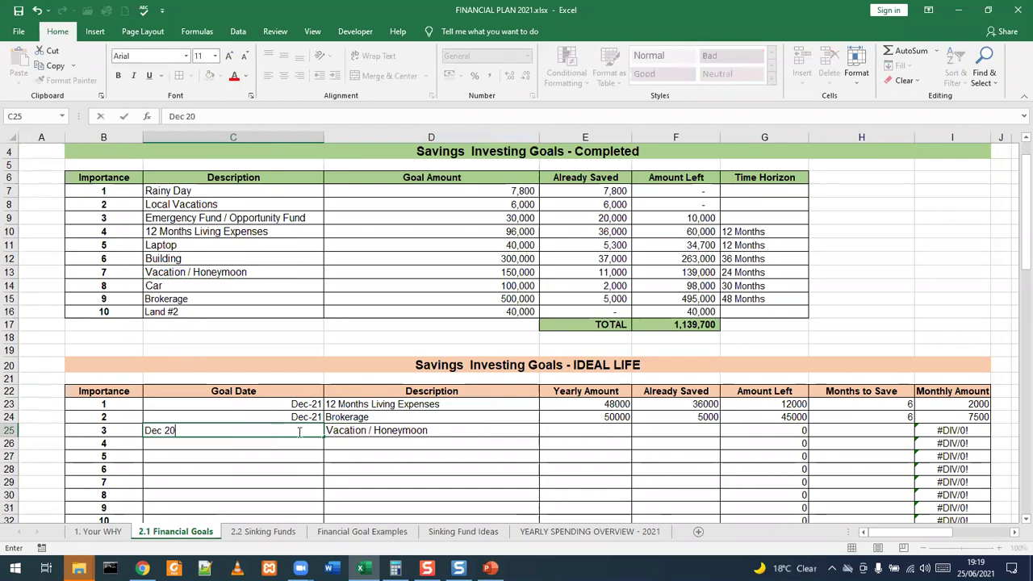
key(Tab)
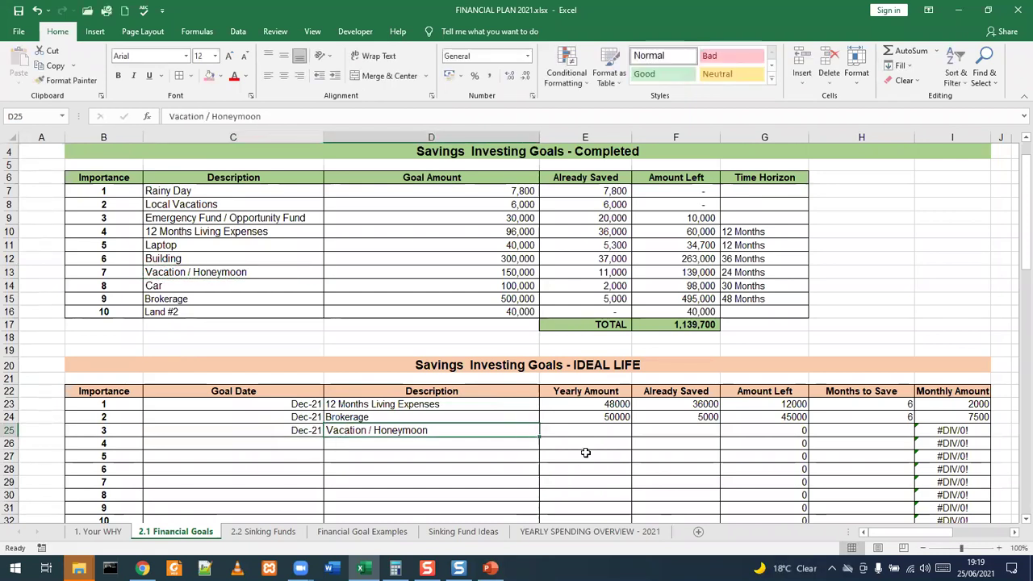
click(604, 429)
text(20000)
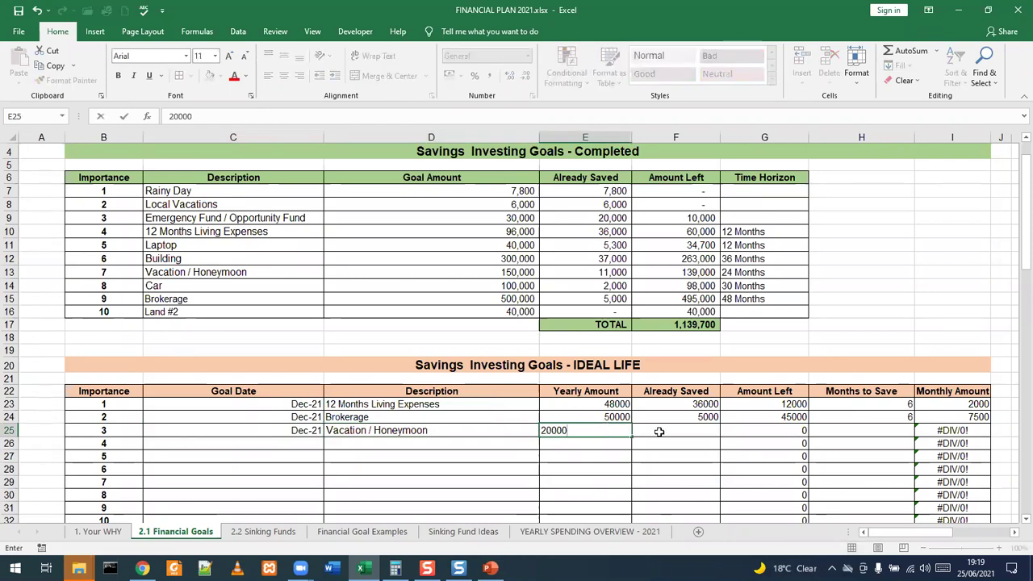
key(Tab)
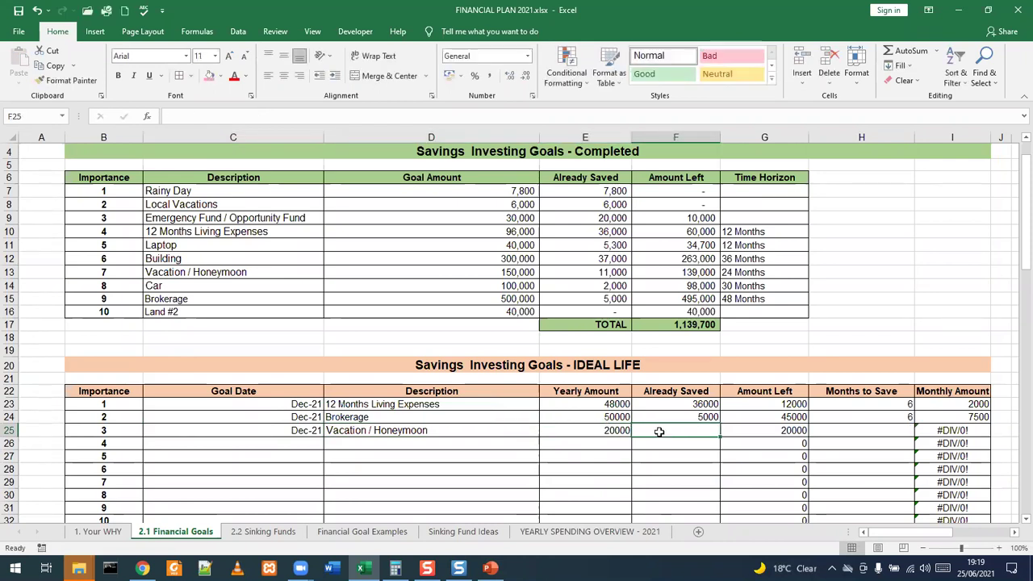
- Set goal 3's already saved to 0 and months to save to 7, giving 2857.142857 monthly
click(517, 271)
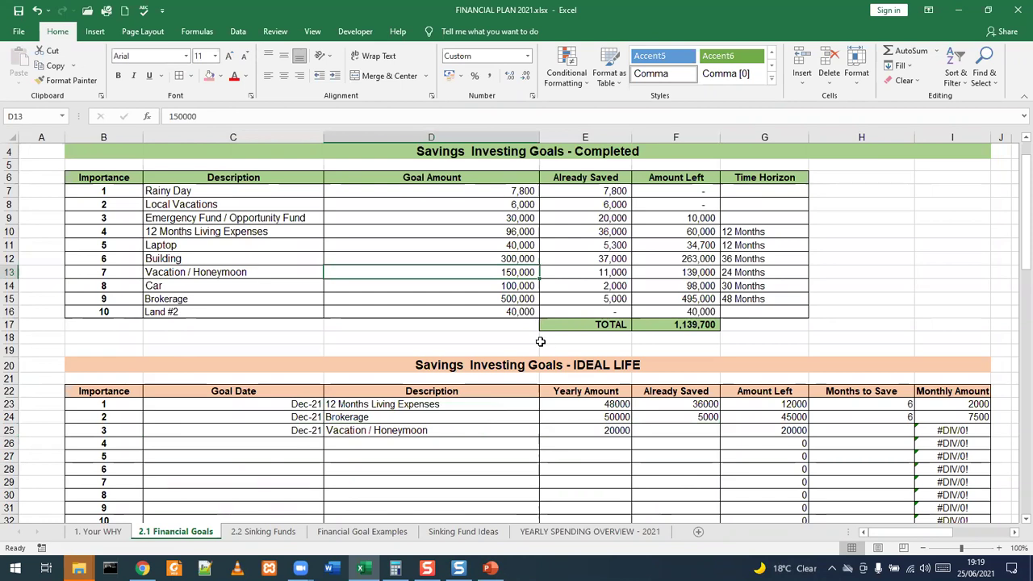
click(260, 267)
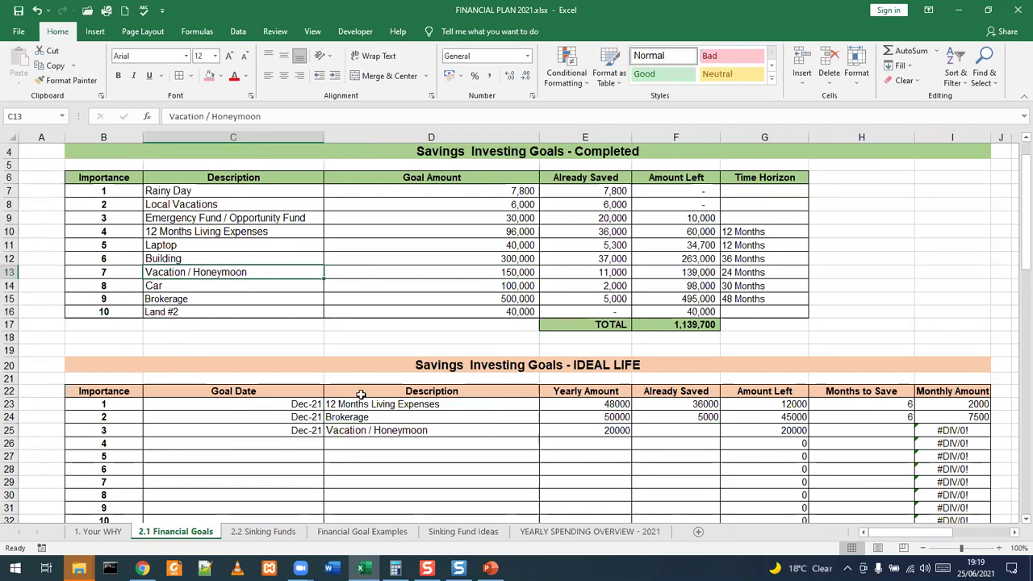
click(598, 432)
click(688, 432)
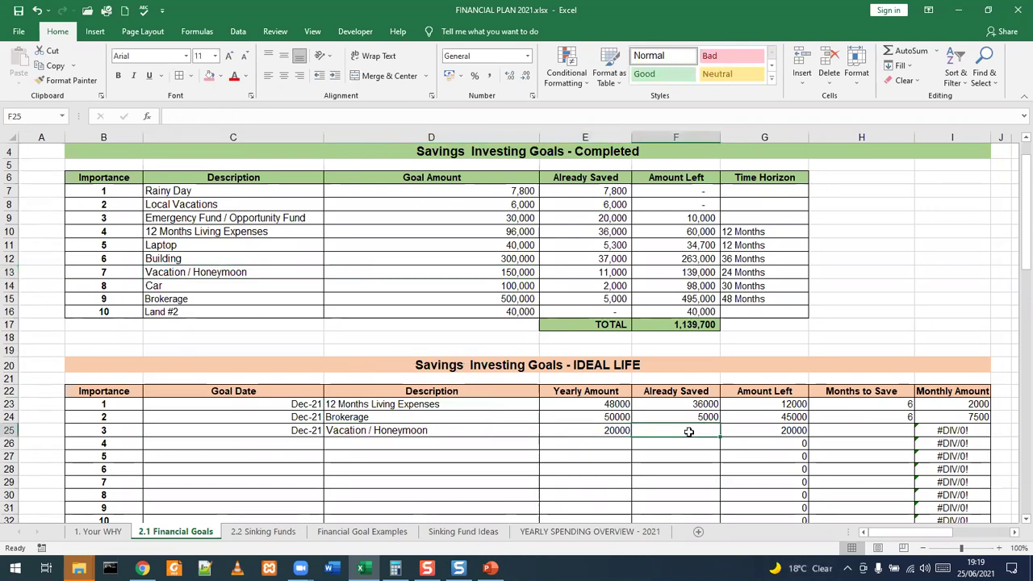
text(0)
click(699, 455)
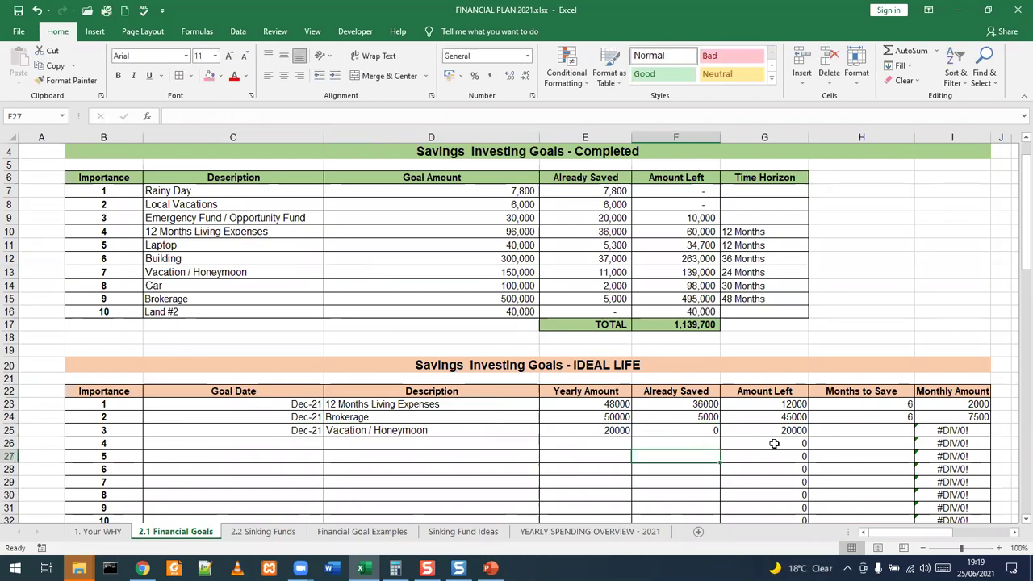
click(846, 431)
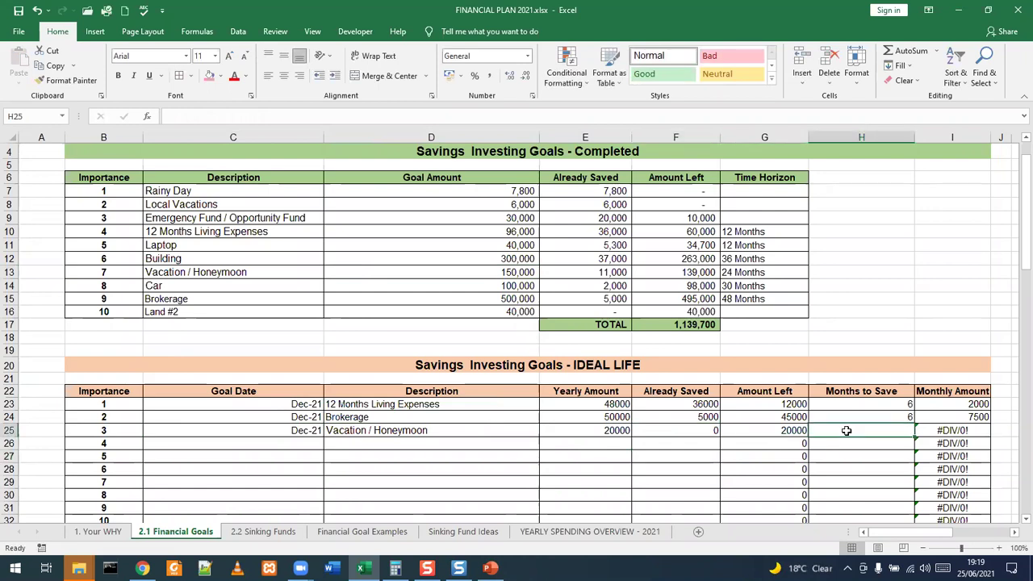
key(BackSpace)
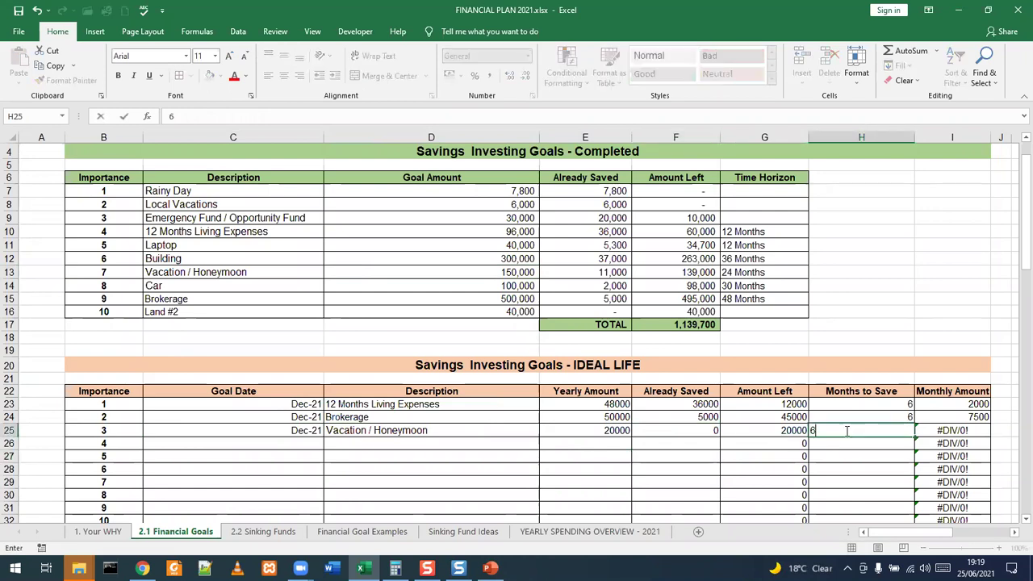
text(7)
click(856, 454)
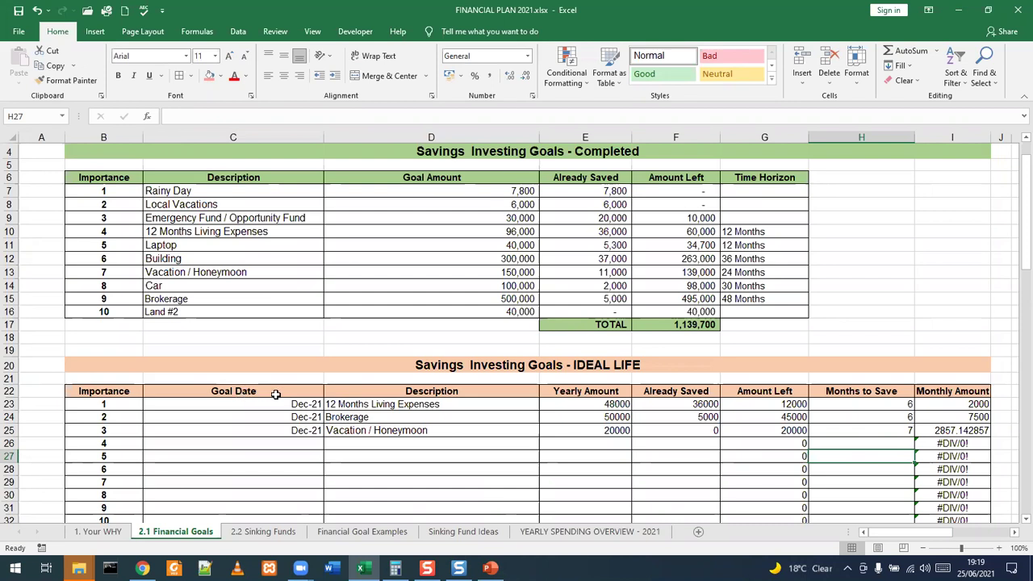
scroll(275, 394, down, 2)
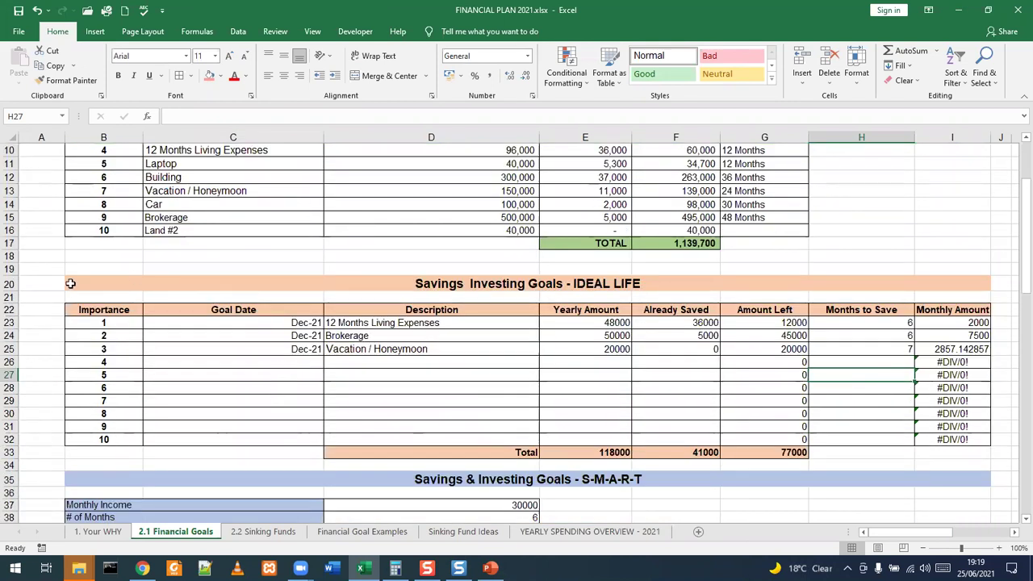
drag(68, 283, 696, 456)
click(549, 319)
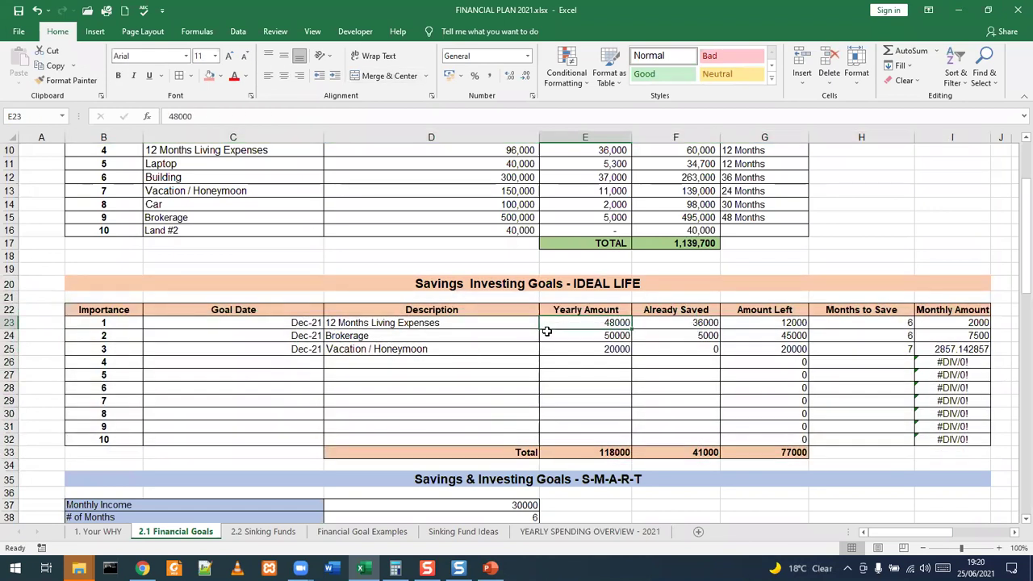
scroll(546, 331, down, 3)
scroll(546, 331, down, 2)
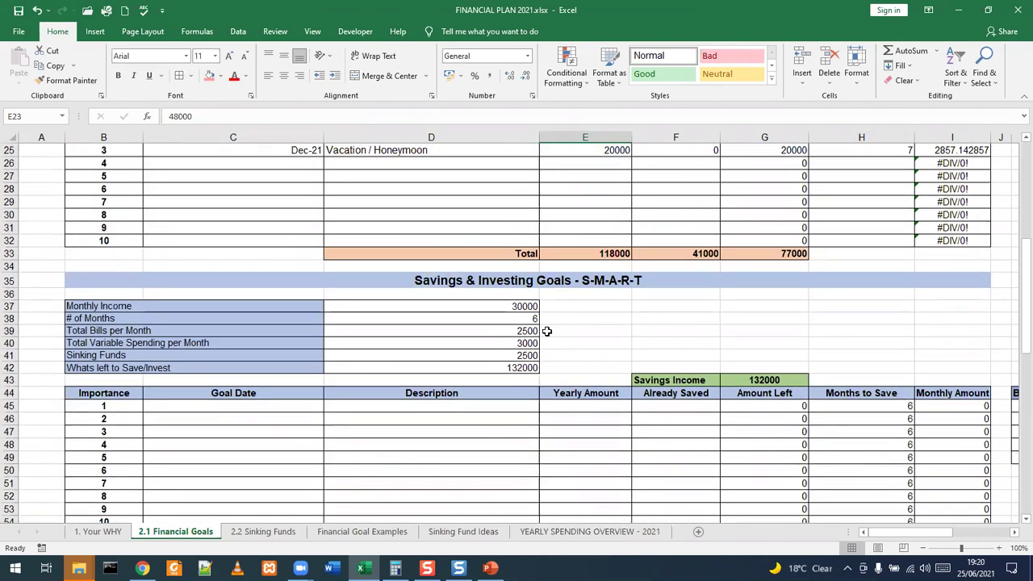
click(565, 329)
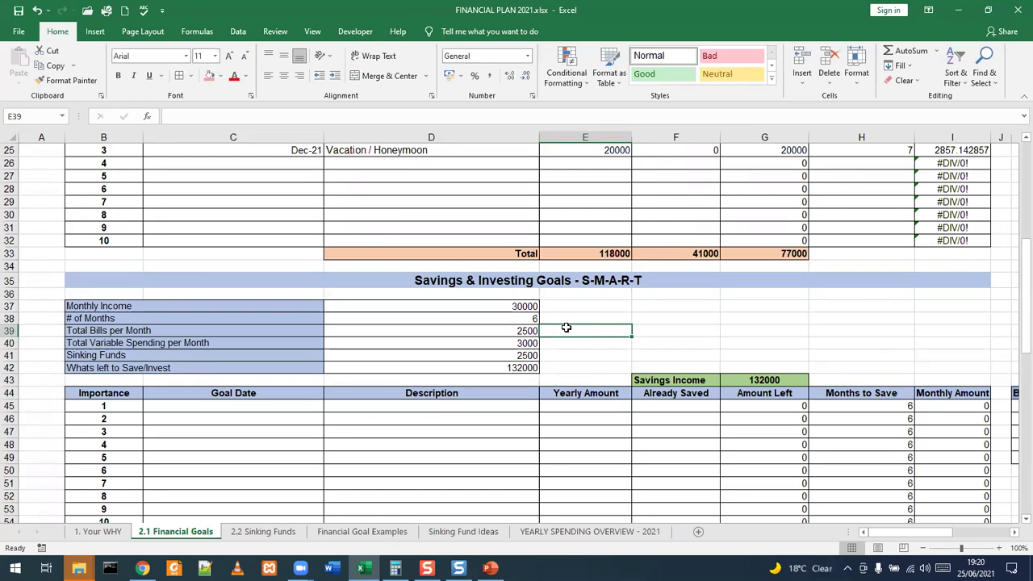
scroll(566, 328, up, 3)
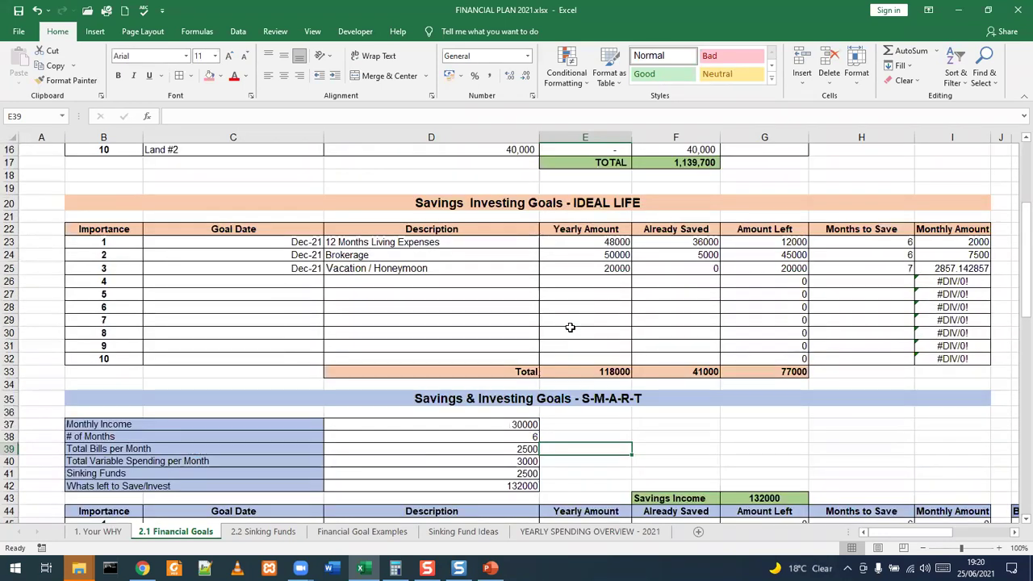
scroll(570, 327, up, 2)
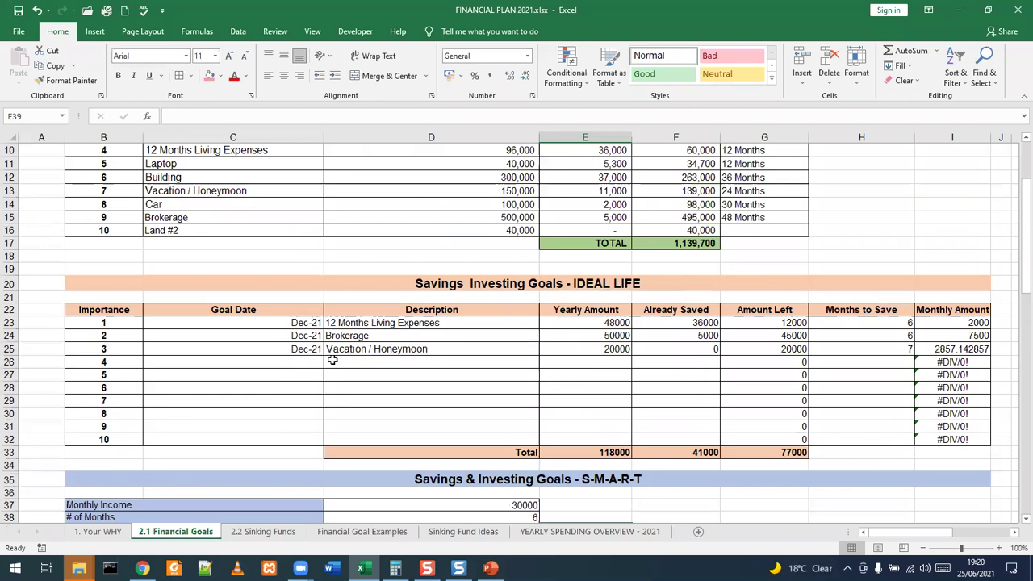
scroll(331, 360, up, 1)
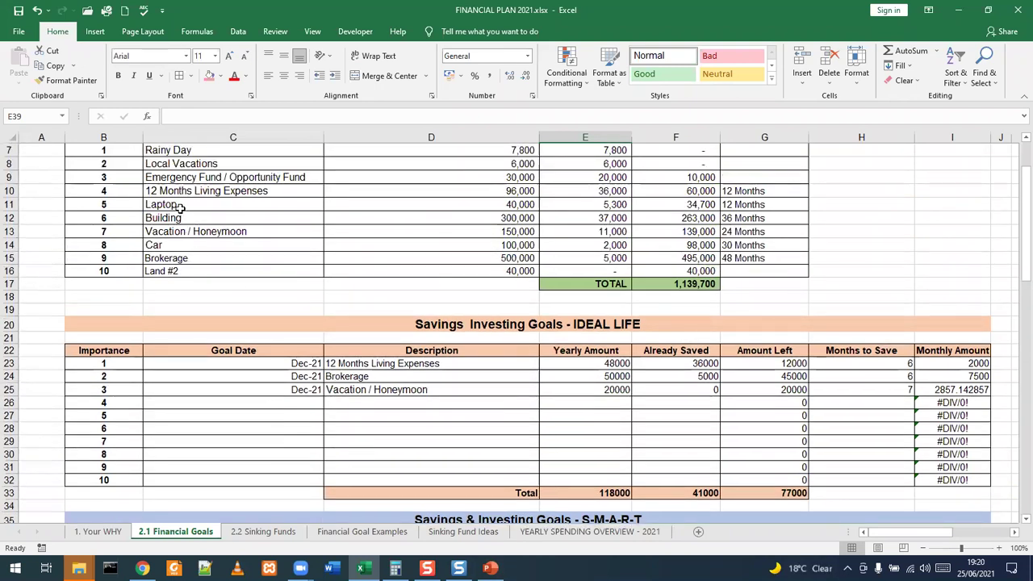
- Type Laptop as the fourth goal description with a 40000 yearly amount
click(341, 405)
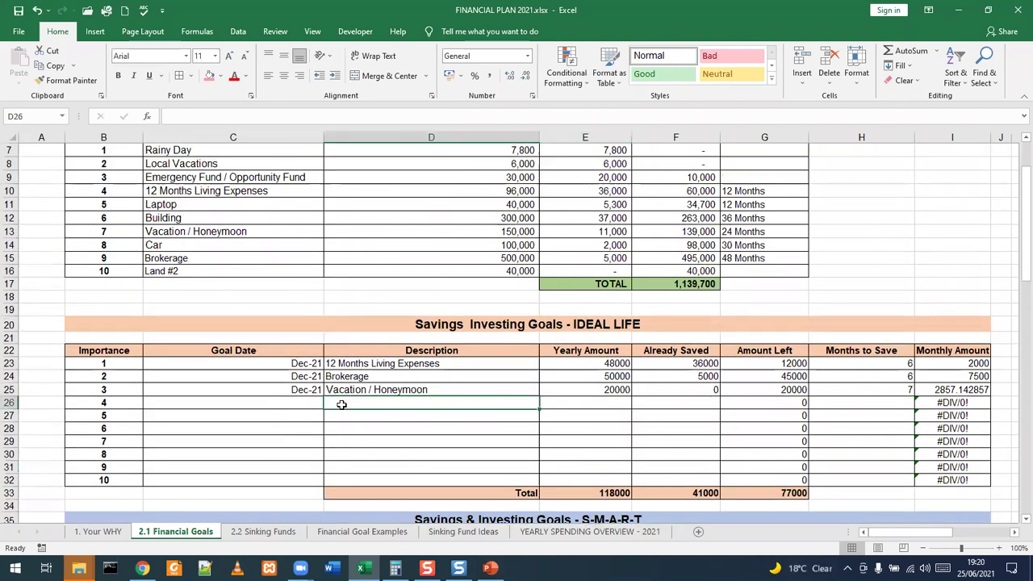
text(LAp)
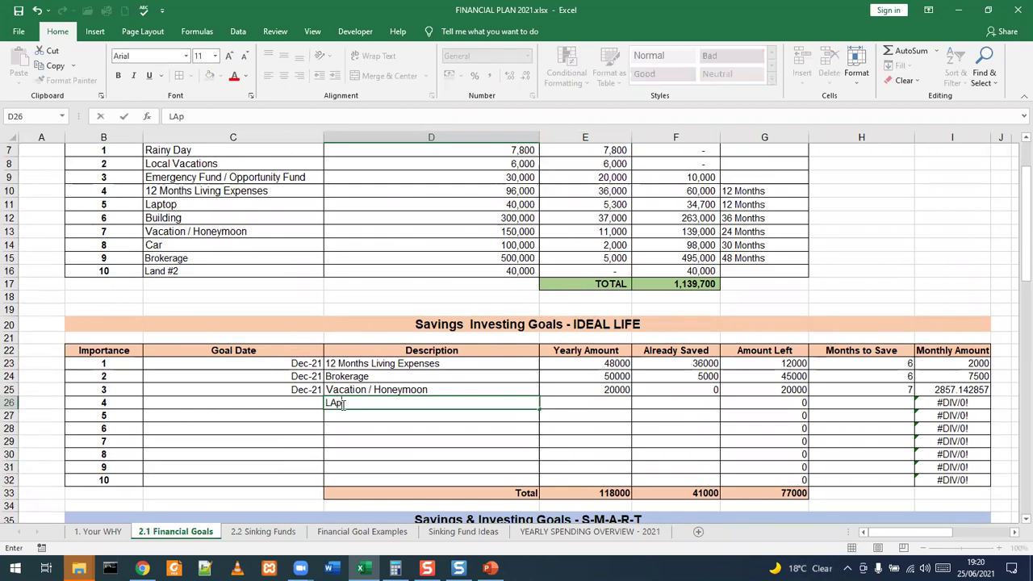
key(BackSpace)
key(BackSpace)
text(aptop)
key(Tab)
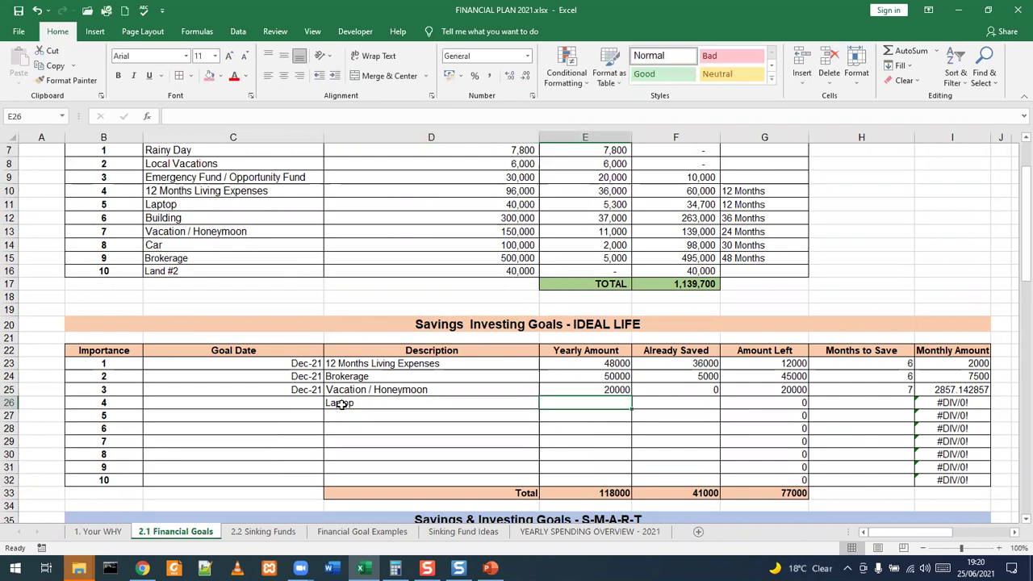
text(40000)
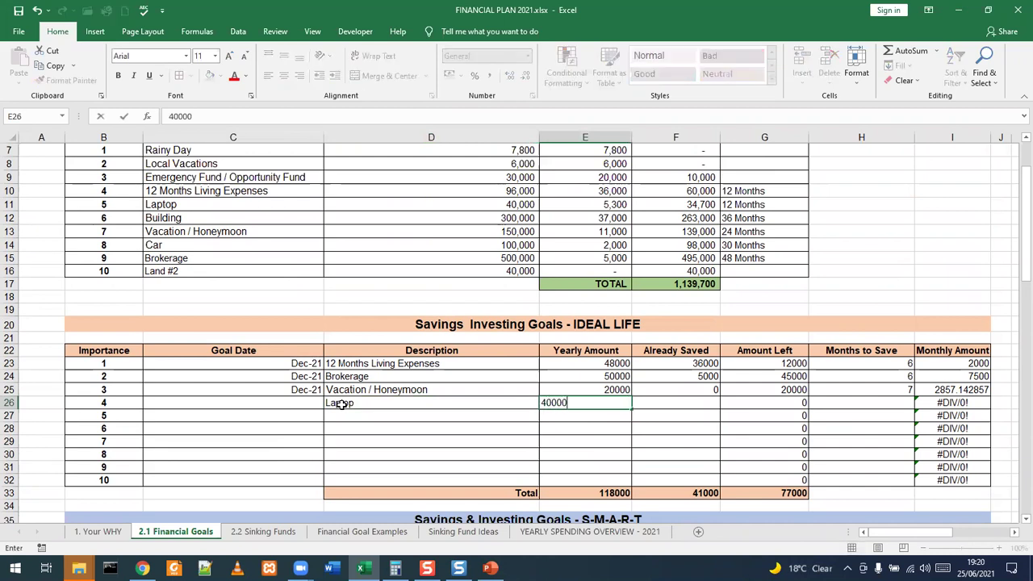
key(Tab)
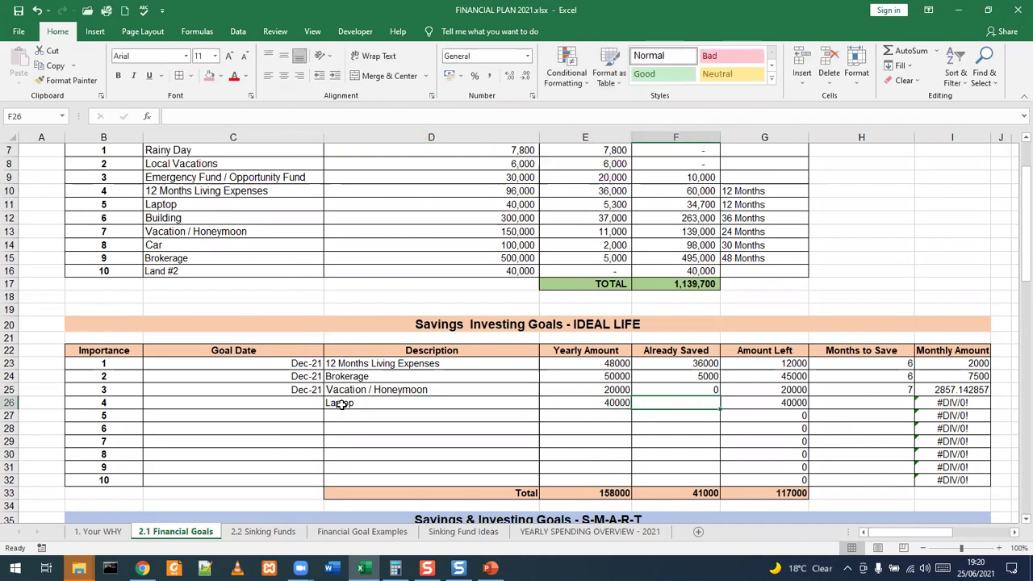
- Give the Laptop goal 0 already saved and 5 months to save, giving 8000 monthly
text(0)
key(Tab)
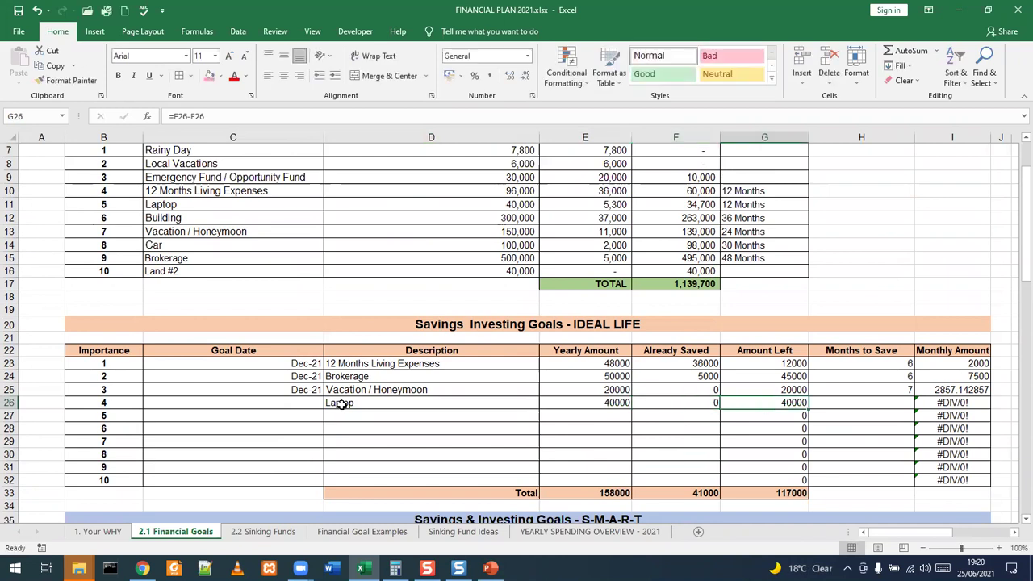
key(Tab)
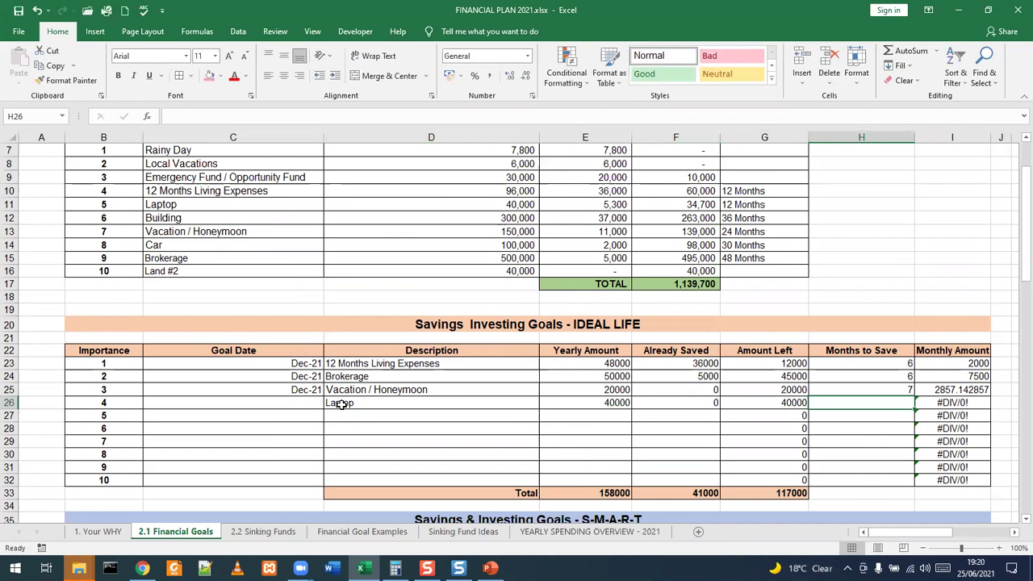
text(5)
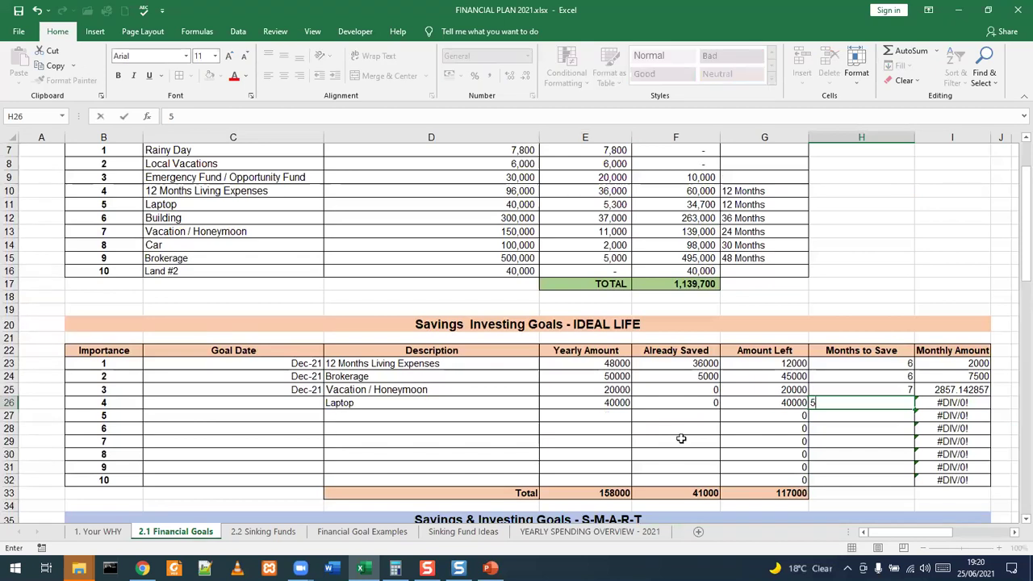
key(Return)
key(Right)
key(Up)
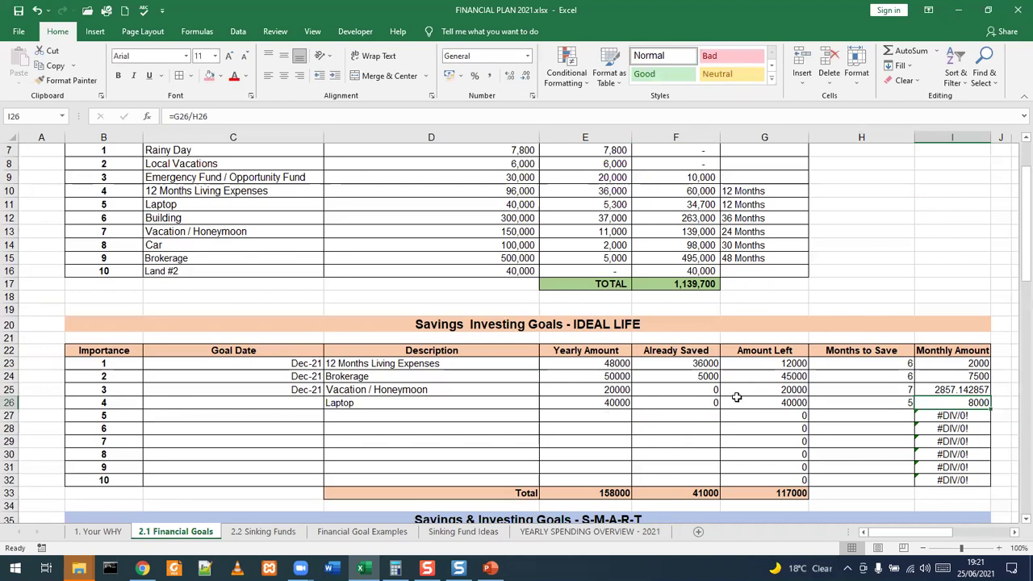
click(781, 492)
scroll(801, 514, down, 2)
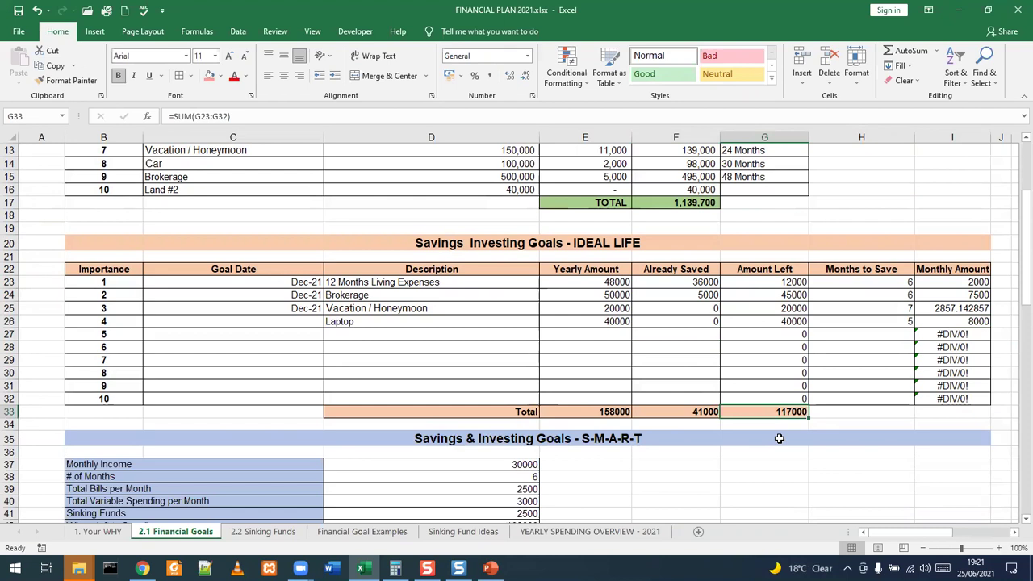
scroll(658, 456, down, 3)
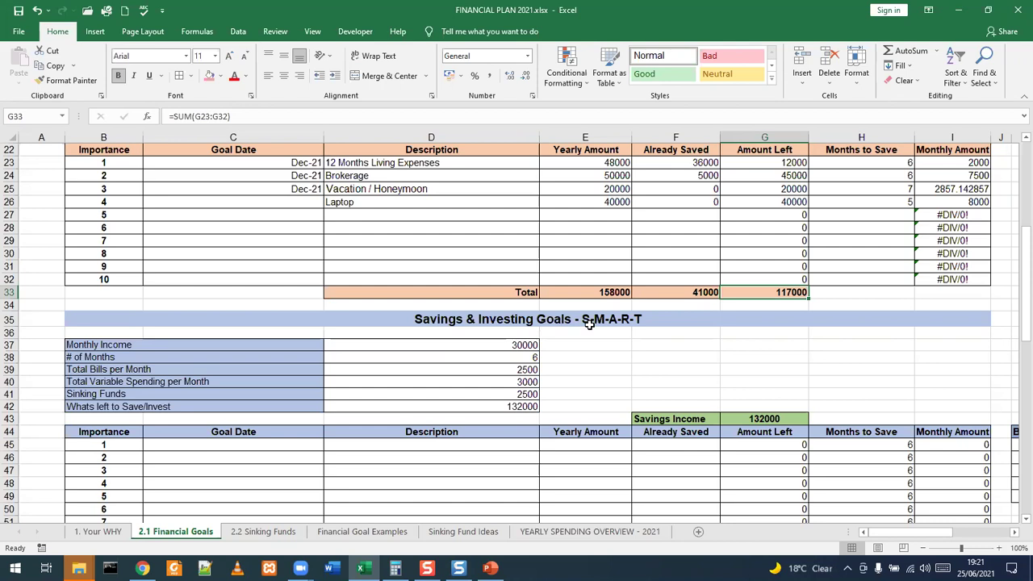
scroll(590, 323, up, 3)
click(373, 283)
click(371, 296)
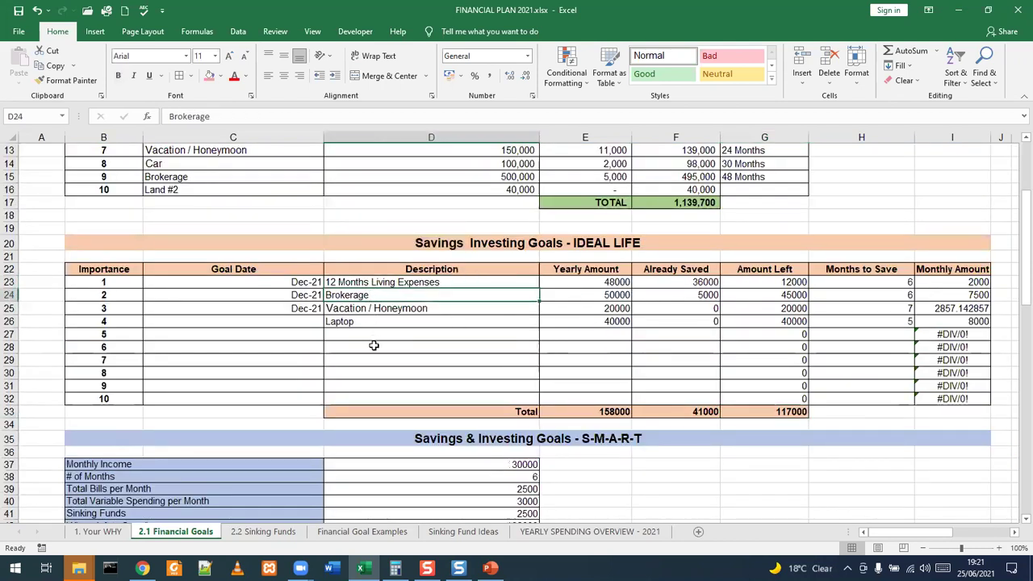
scroll(583, 334, up, 3)
drag(755, 232, 746, 300)
scroll(499, 390, down, 3)
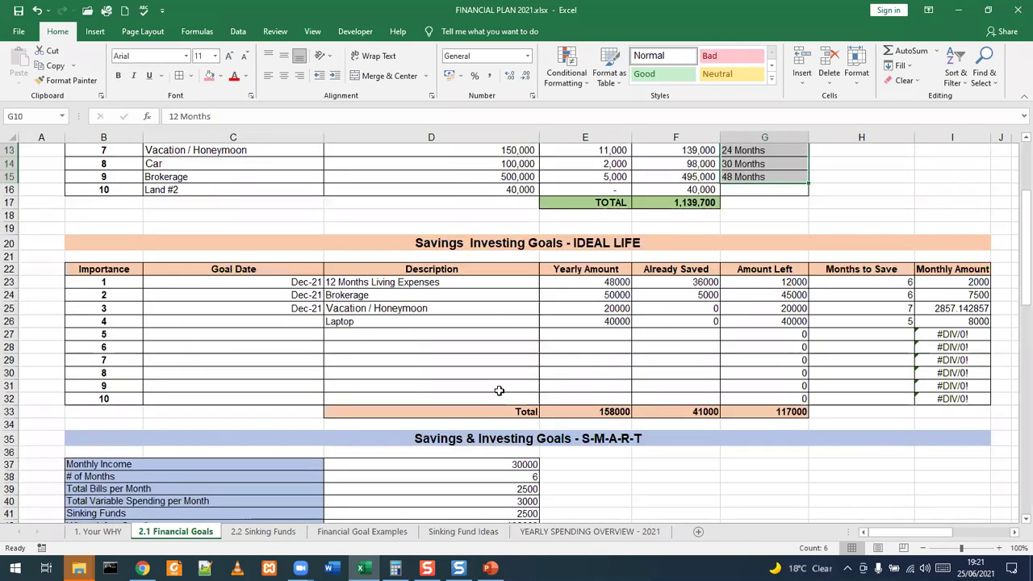
click(613, 442)
scroll(620, 438, down, 2)
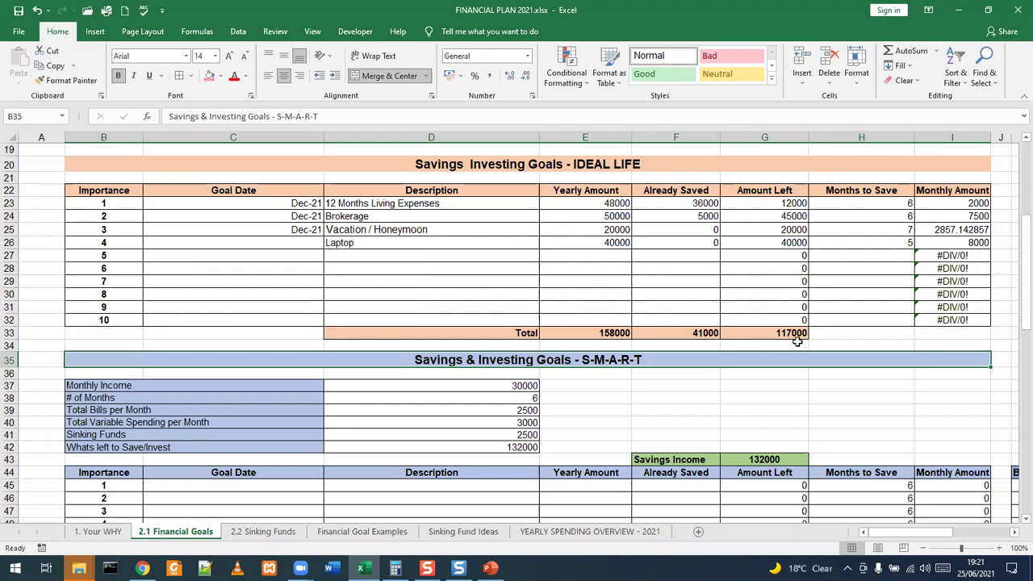
scroll(655, 315, down, 1)
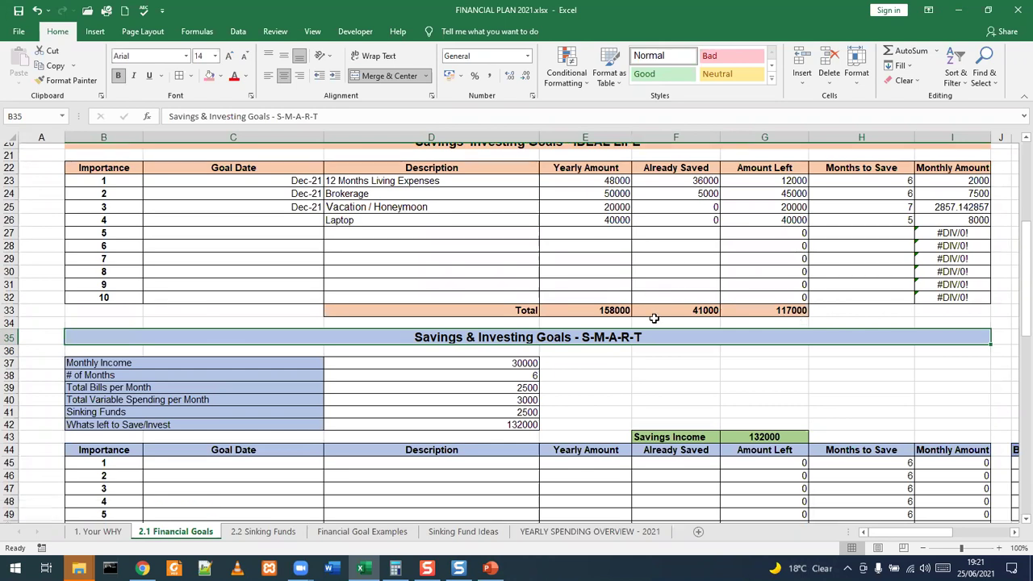
scroll(176, 342, down, 2)
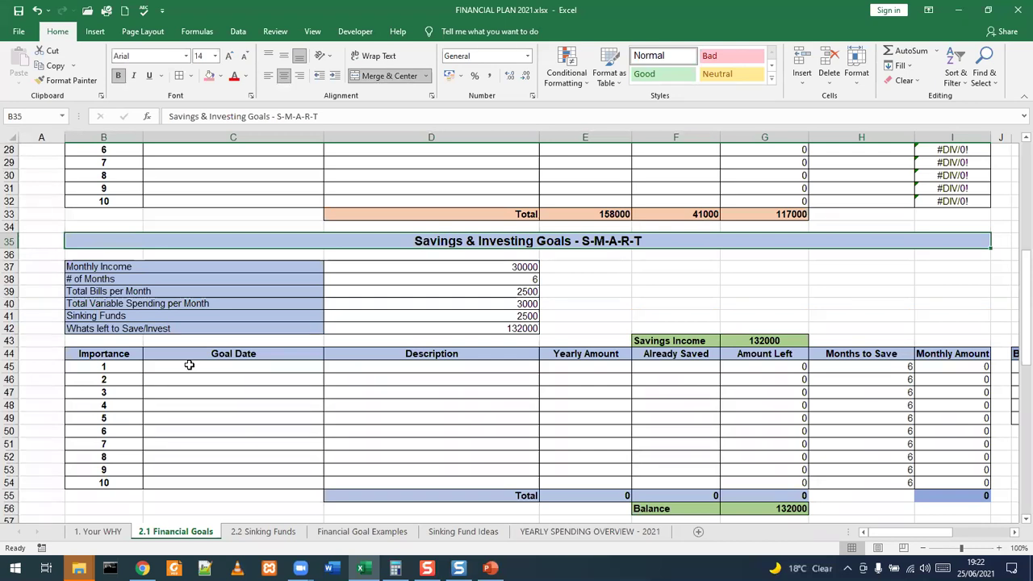
scroll(188, 365, up, 3)
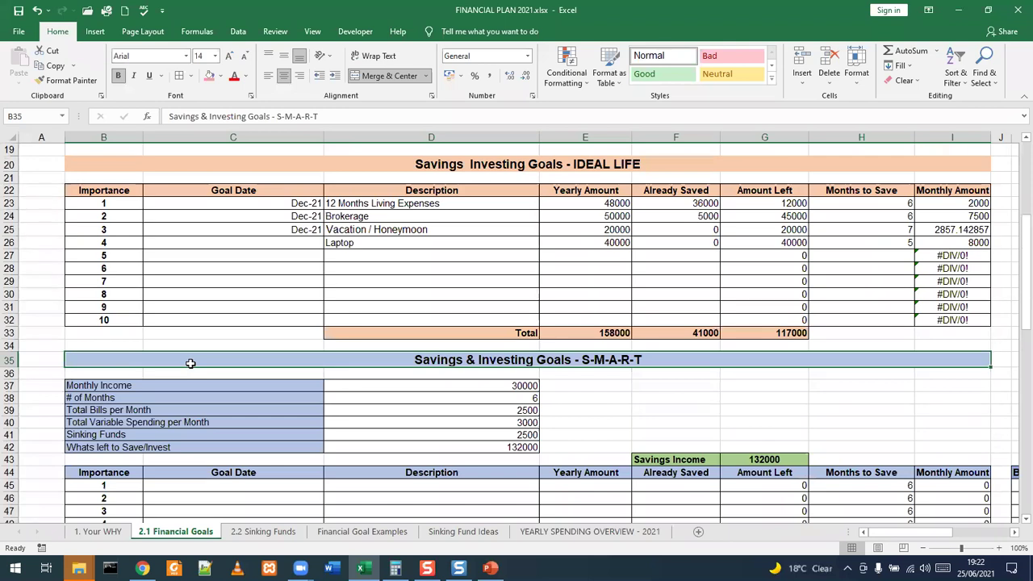
- Copy the four Ideal Life goal descriptions D23:D26 into D45:D48
drag(344, 204, 350, 243)
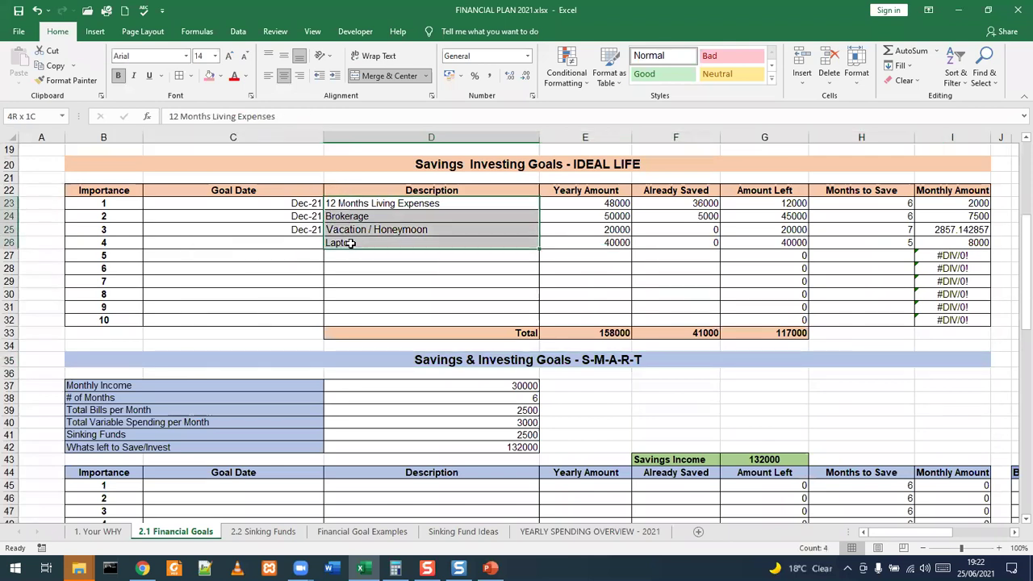
key(ctrl+c)
scroll(369, 266, down, 4)
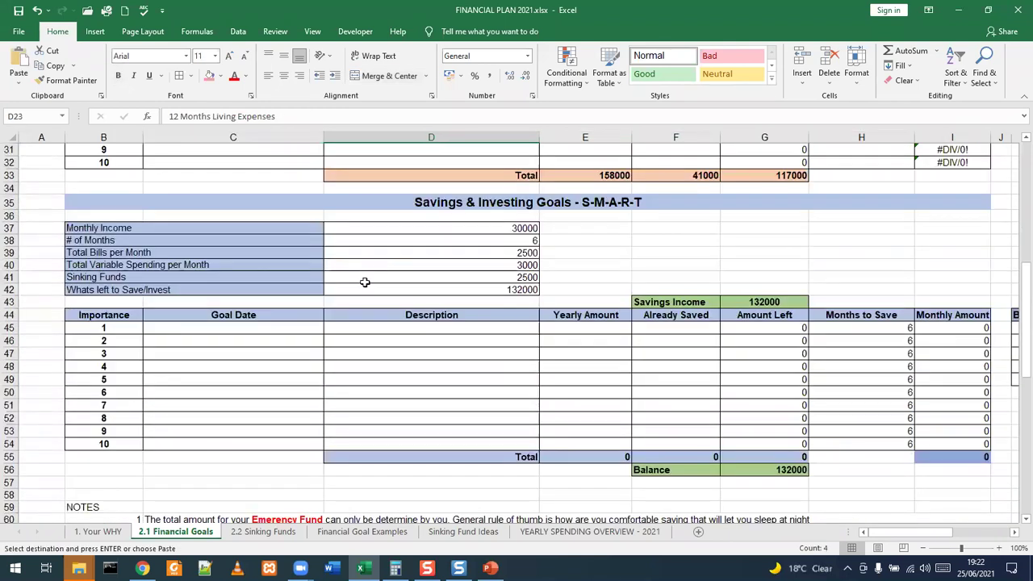
click(348, 329)
key(ctrl+v)
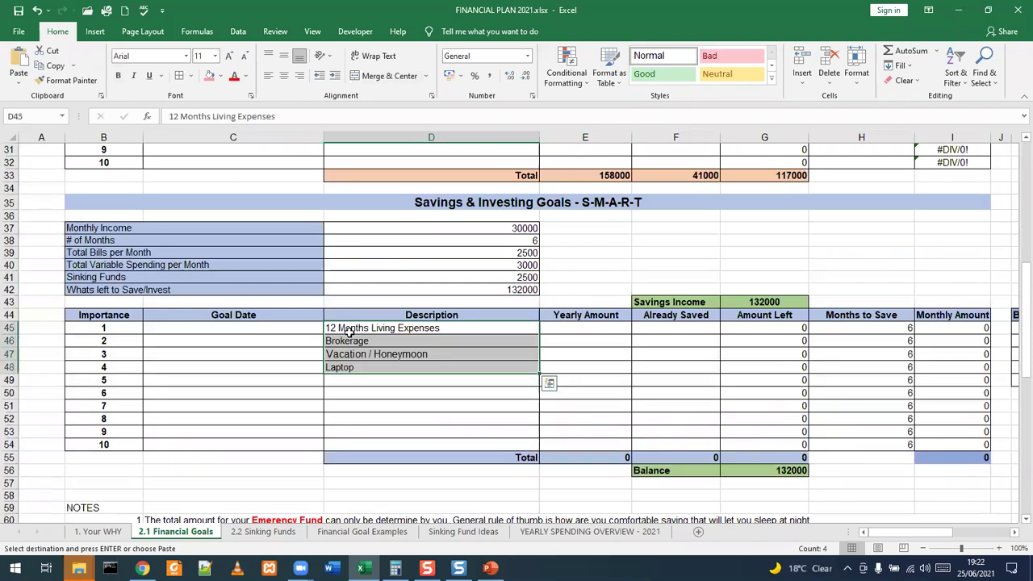
scroll(348, 330, up, 4)
- Copy the four yearly amounts E23:E26 into E45:E48
drag(595, 202, 601, 242)
key(ctrl+c)
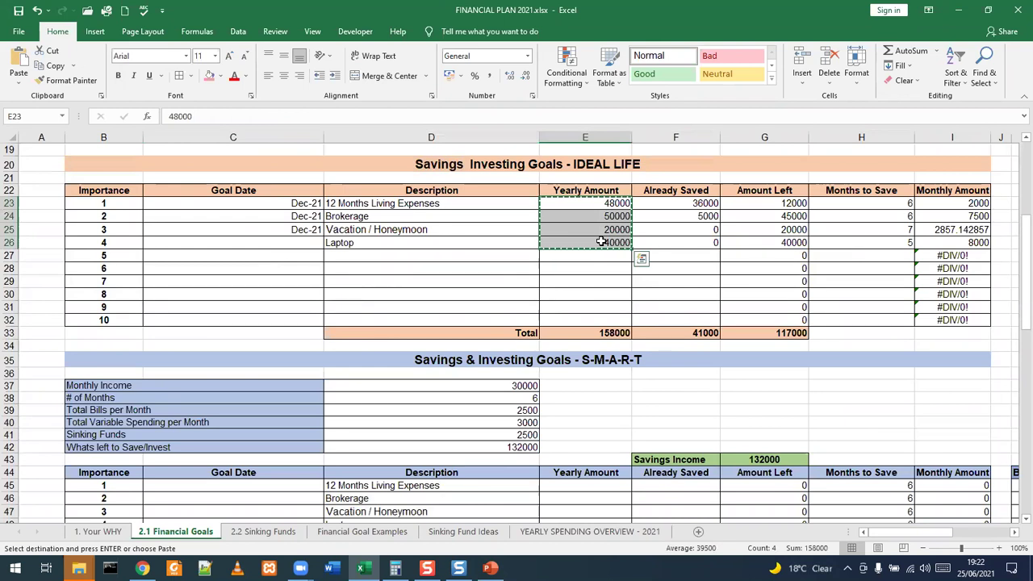
scroll(601, 242, down, 4)
click(590, 328)
key(ctrl+v)
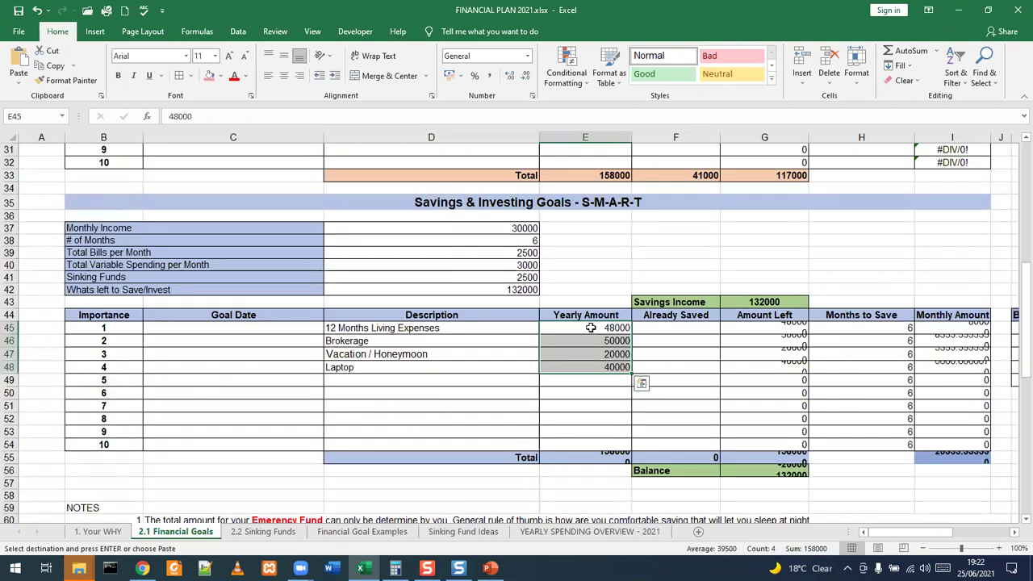
scroll(613, 327, up, 4)
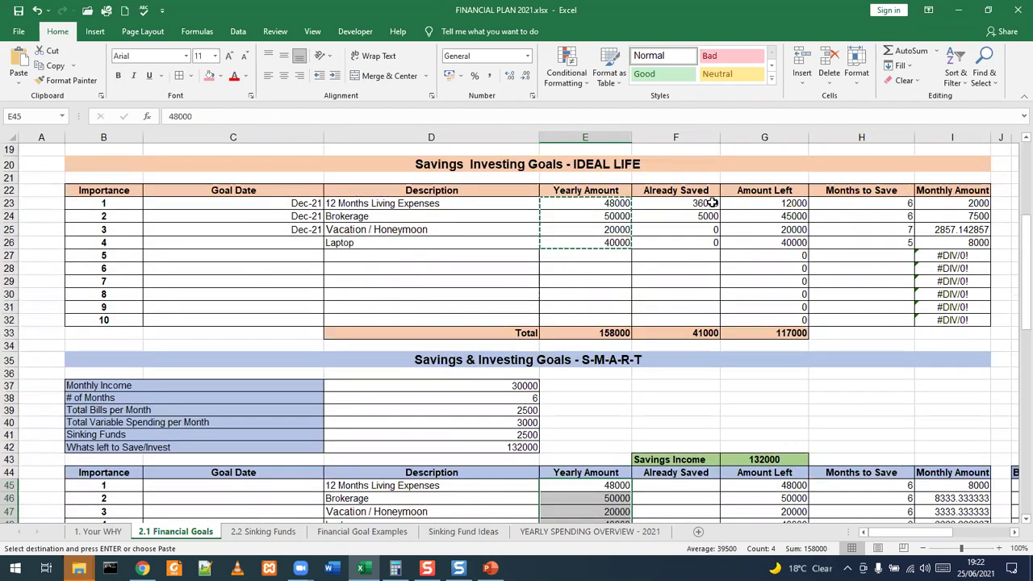
- Copy the already-saved amounts F23:F26 into F45:F48, leaving a 15000 balance
drag(712, 203, 713, 242)
key(ctrl+c)
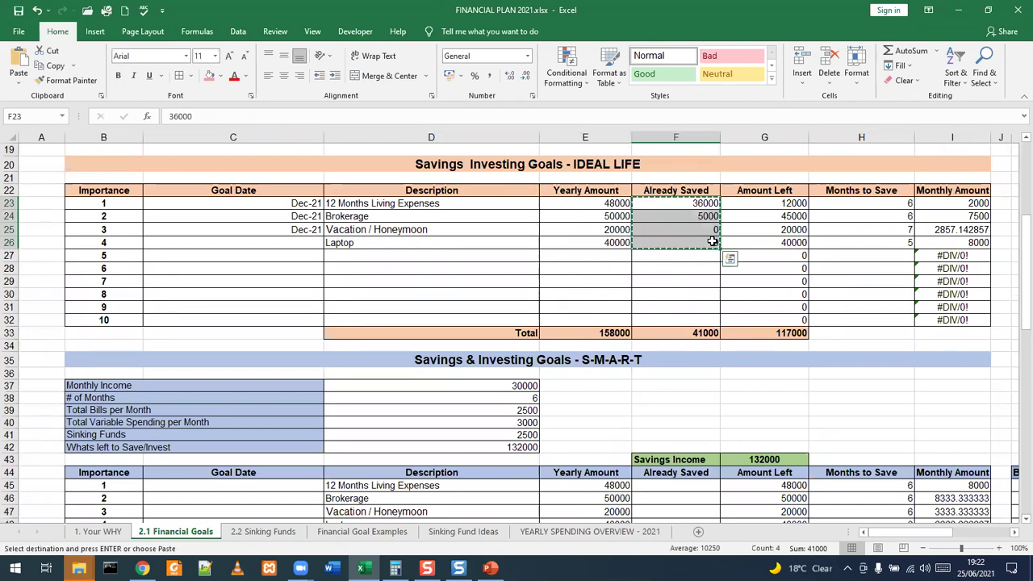
scroll(722, 242, down, 3)
drag(696, 366, 694, 403)
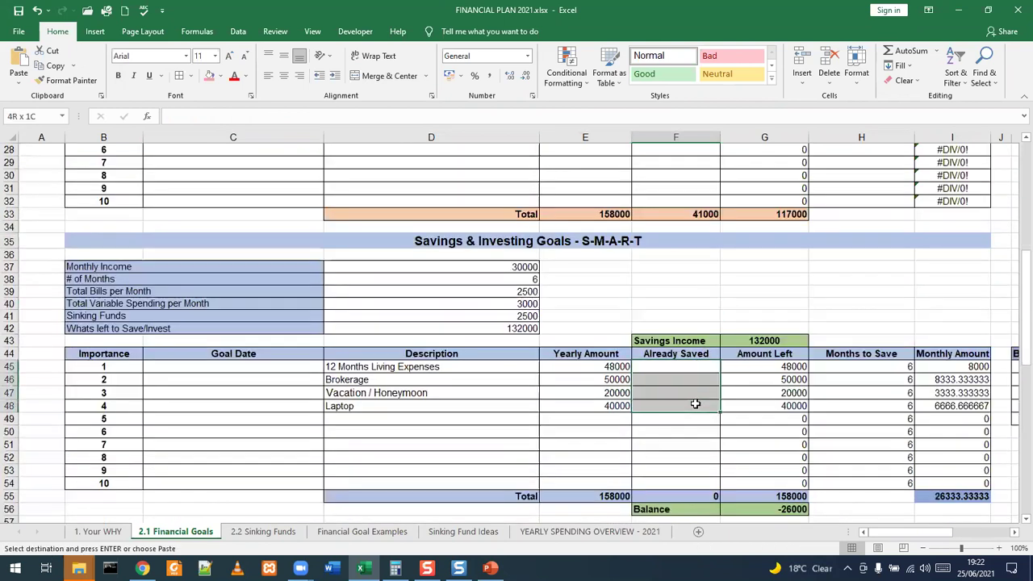
key(ctrl+v)
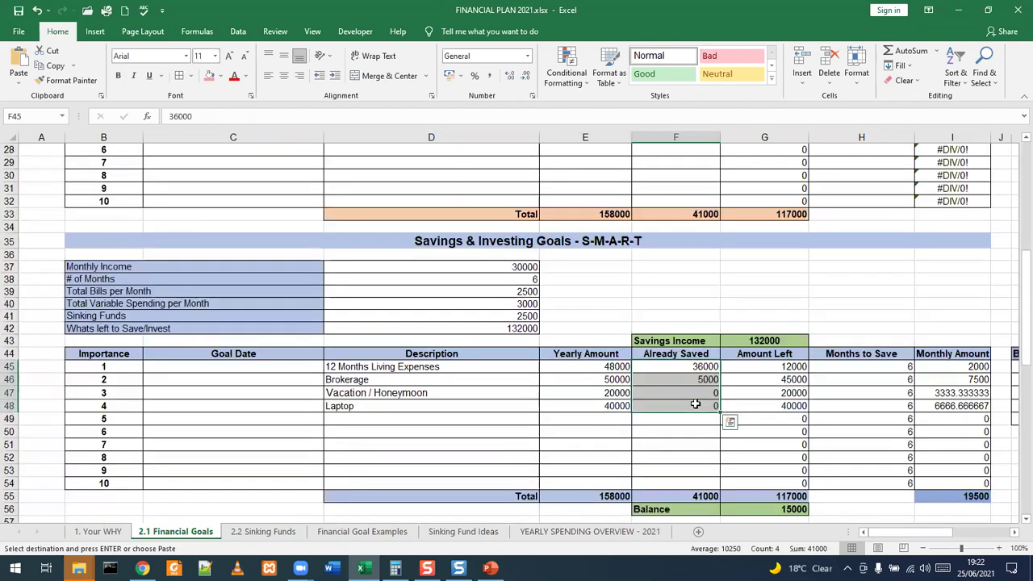
click(676, 446)
scroll(786, 380, up, 2)
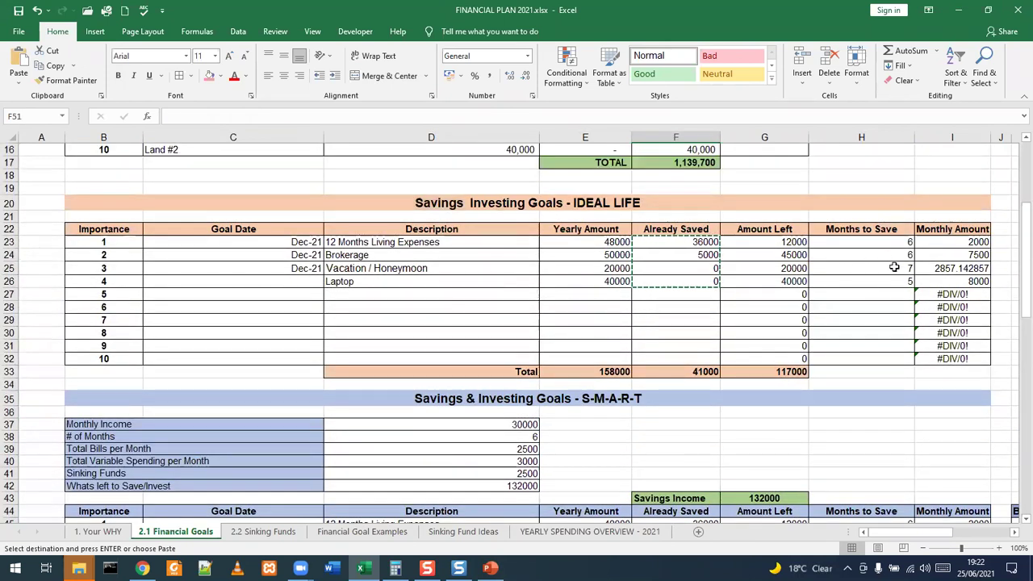
- Cancel the pending copy and locate the Vacation / Honeymoon and Laptop months-to-save cells
click(894, 267)
key(Escape)
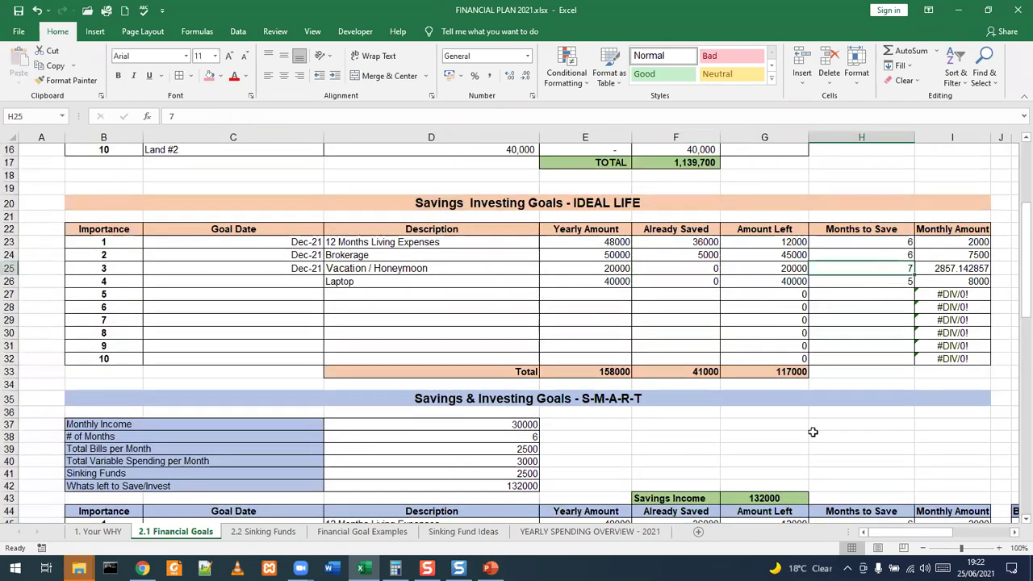
scroll(812, 431, down, 4)
click(898, 393)
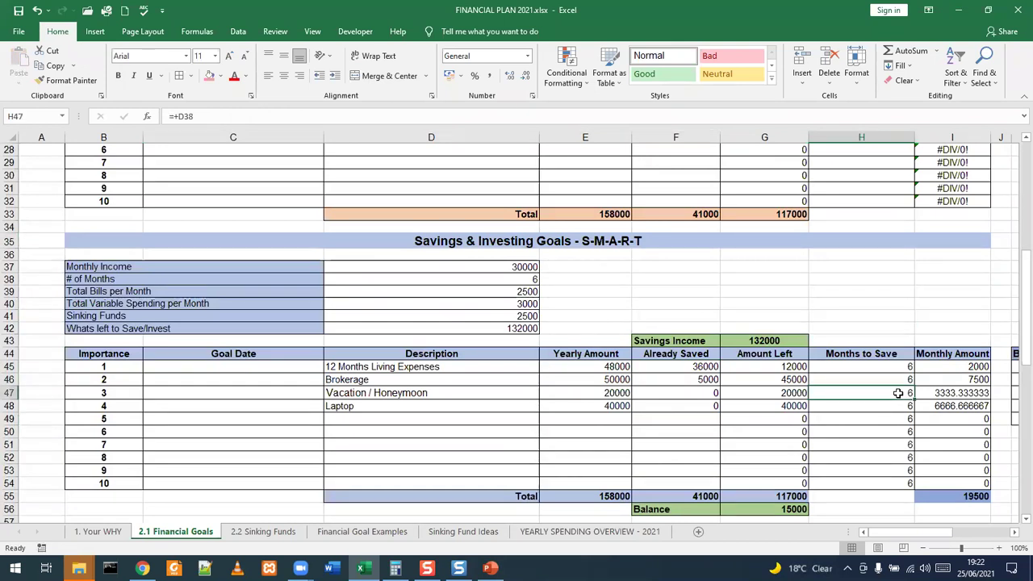
click(897, 406)
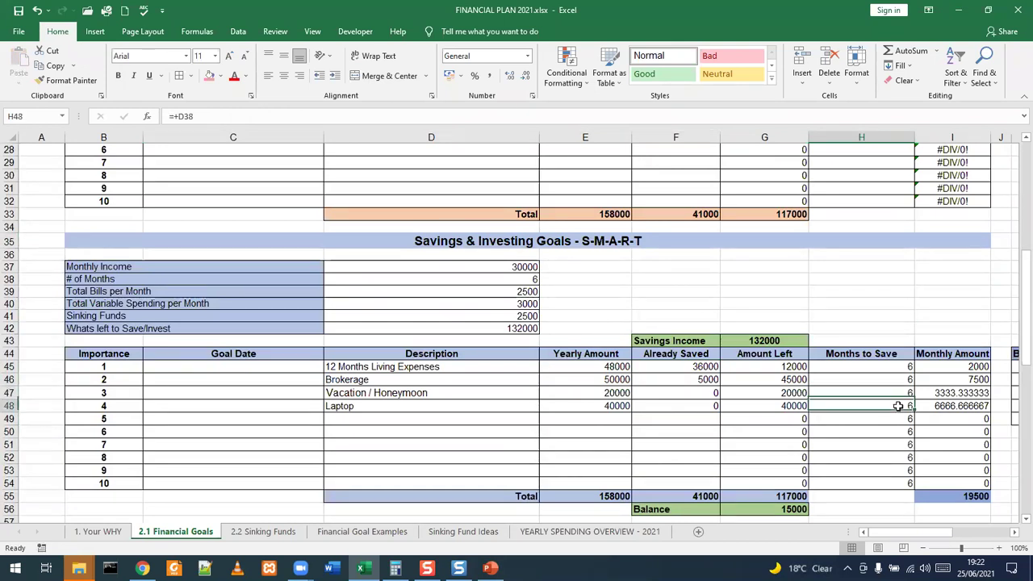
scroll(897, 405, up, 2)
scroll(897, 406, up, 3)
scroll(897, 406, down, 3)
- Enter 7 months for Vacation / Honeymoon and 5 months for Laptop
click(901, 470)
text(7)
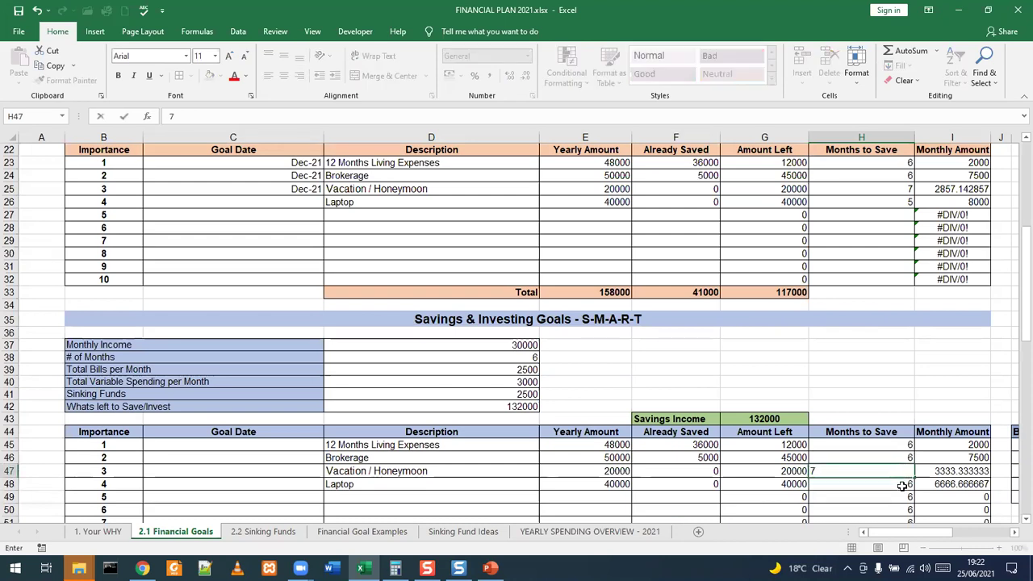
click(903, 484)
text(5)
key(Return)
key(Return)
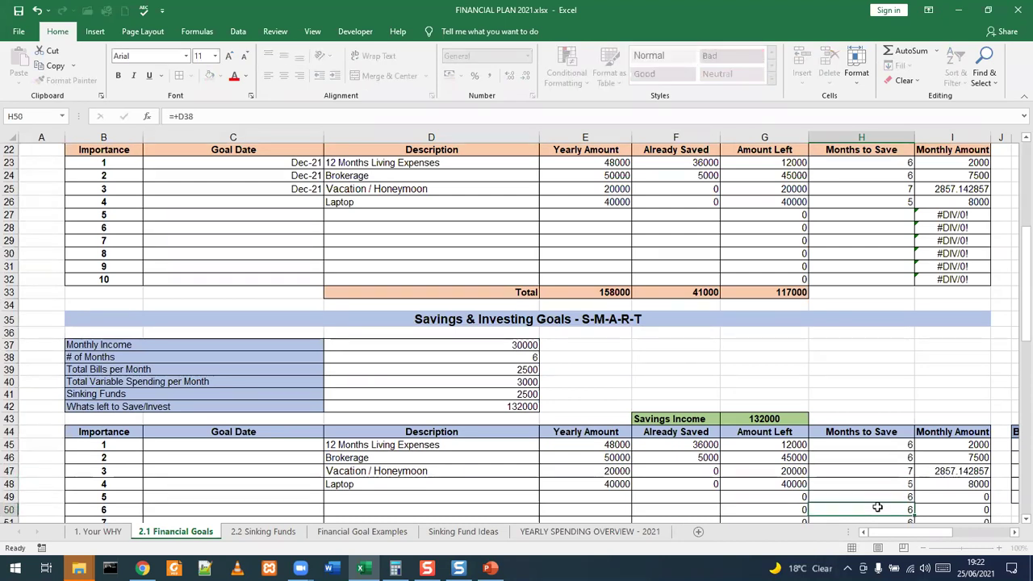
scroll(773, 438, down, 1)
scroll(773, 439, down, 2)
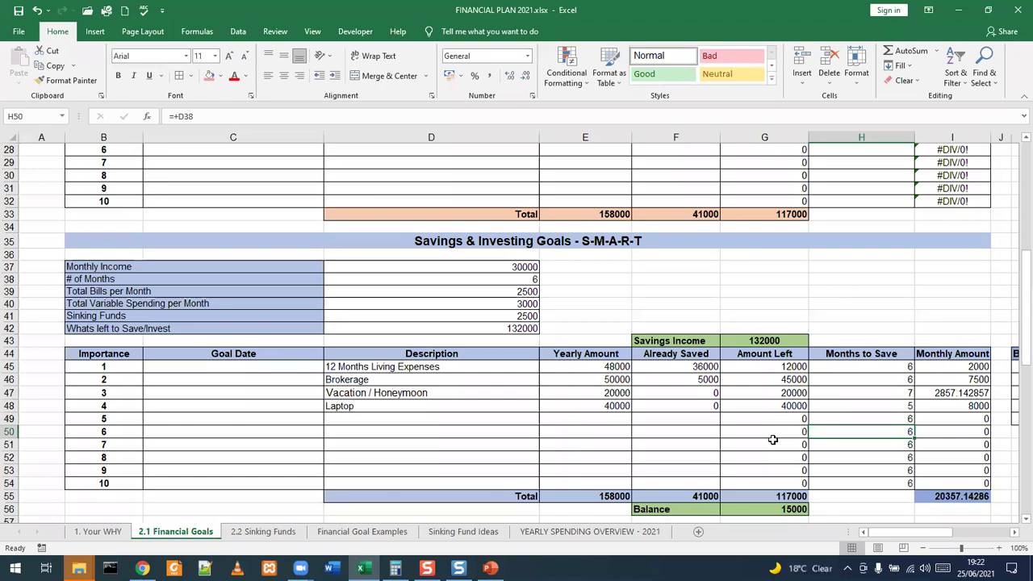
scroll(773, 439, down, 1)
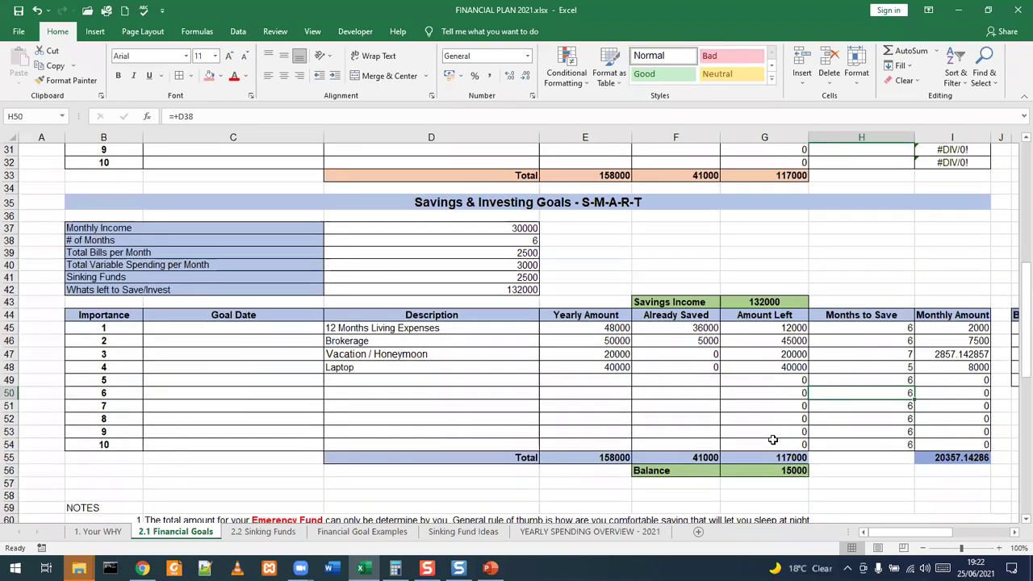
- Change the Monthly Income value in D37 from 30000 to 20000
click(125, 228)
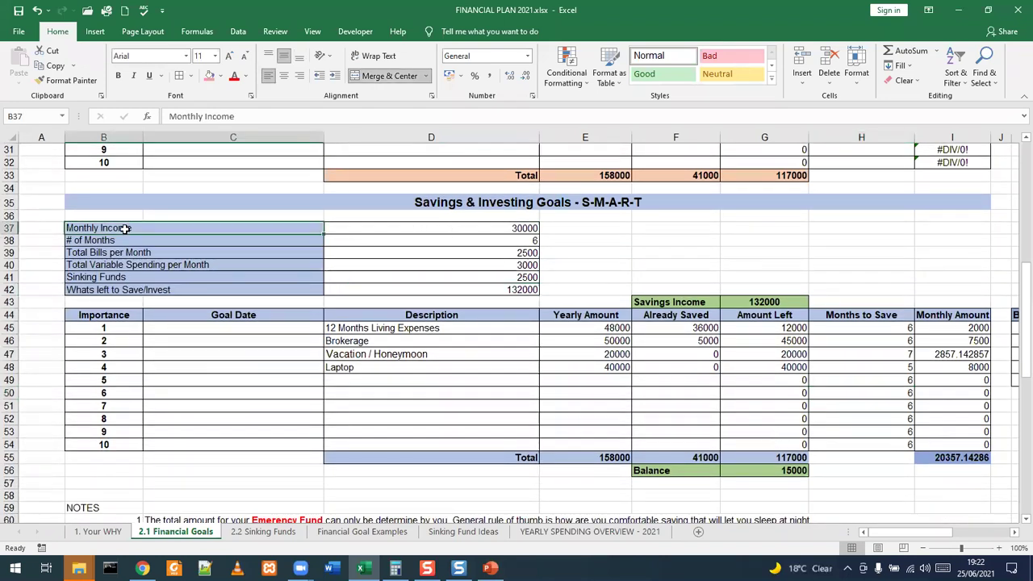
click(525, 228)
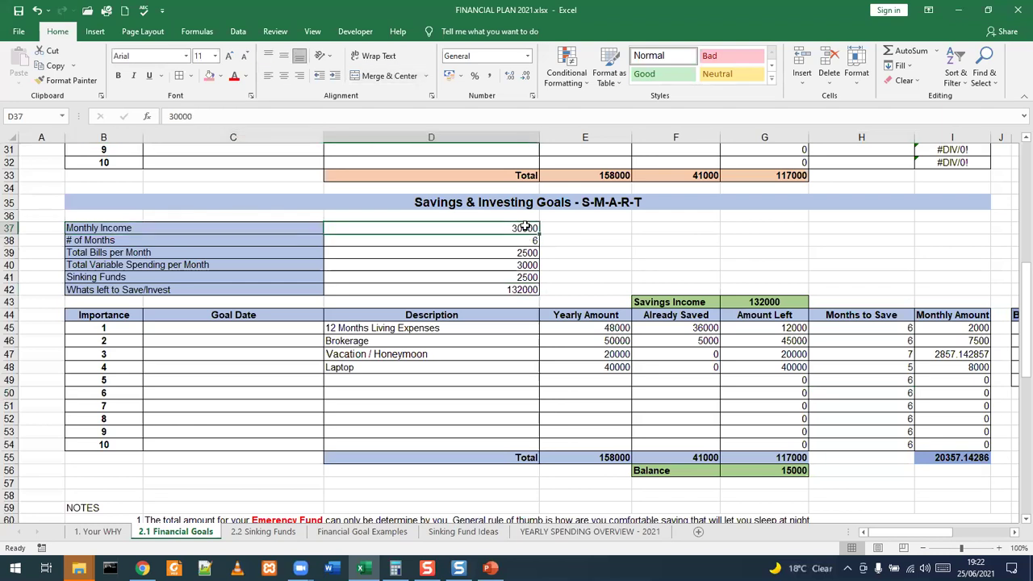
text(20000)
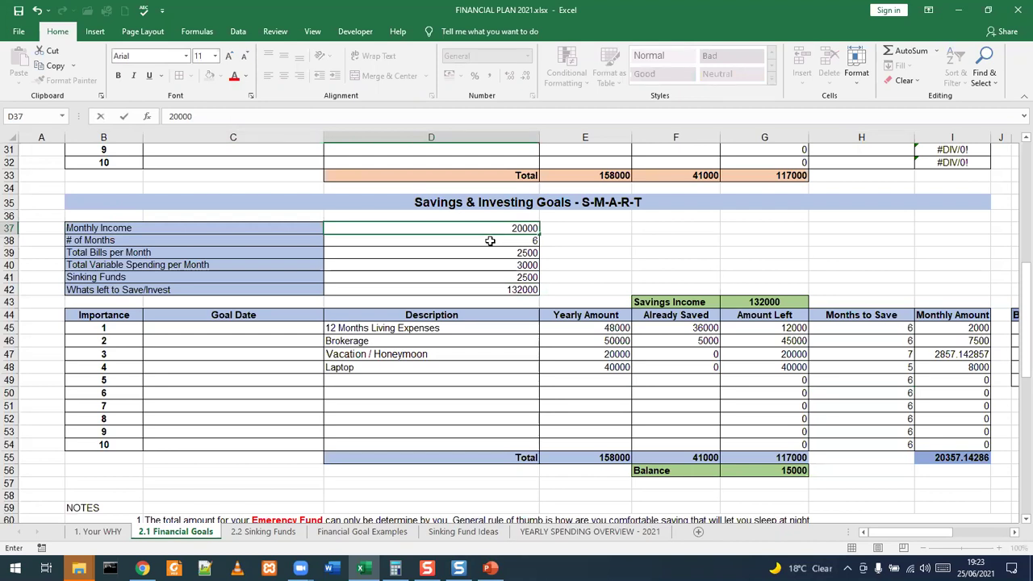
click(490, 240)
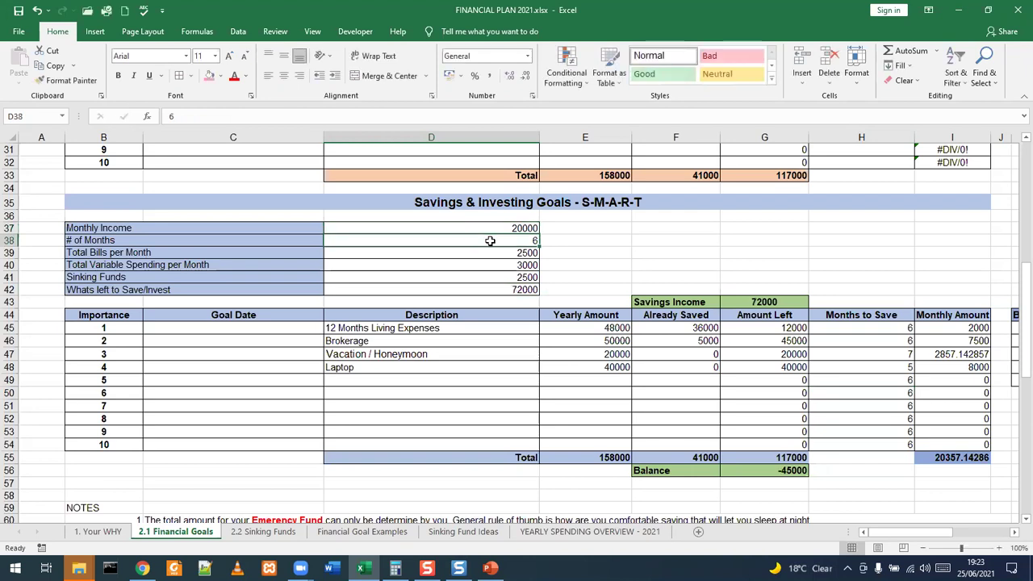
click(523, 226)
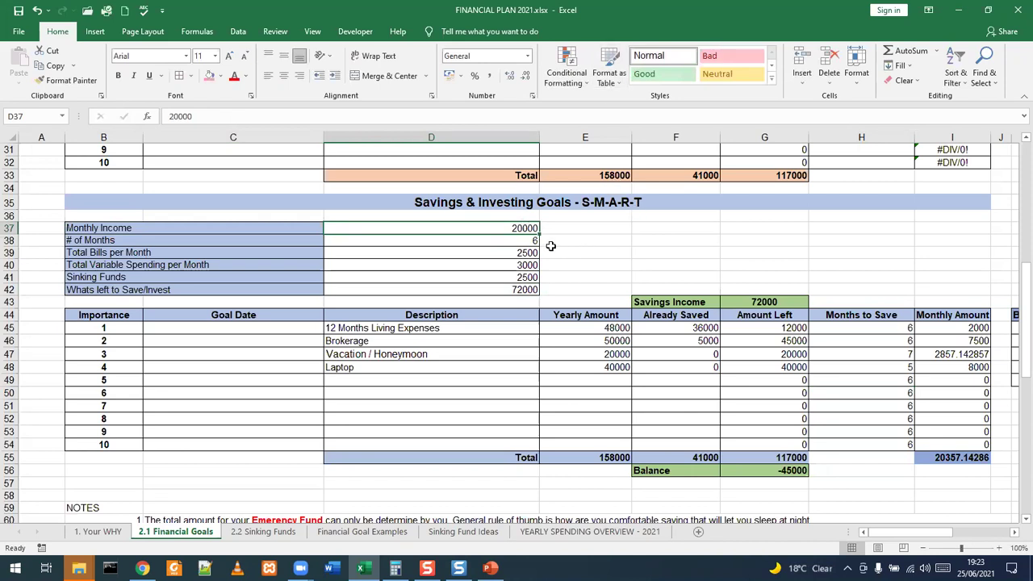
- Review the monthly bills, variable spending and sinking funds values, which total 8000
click(506, 242)
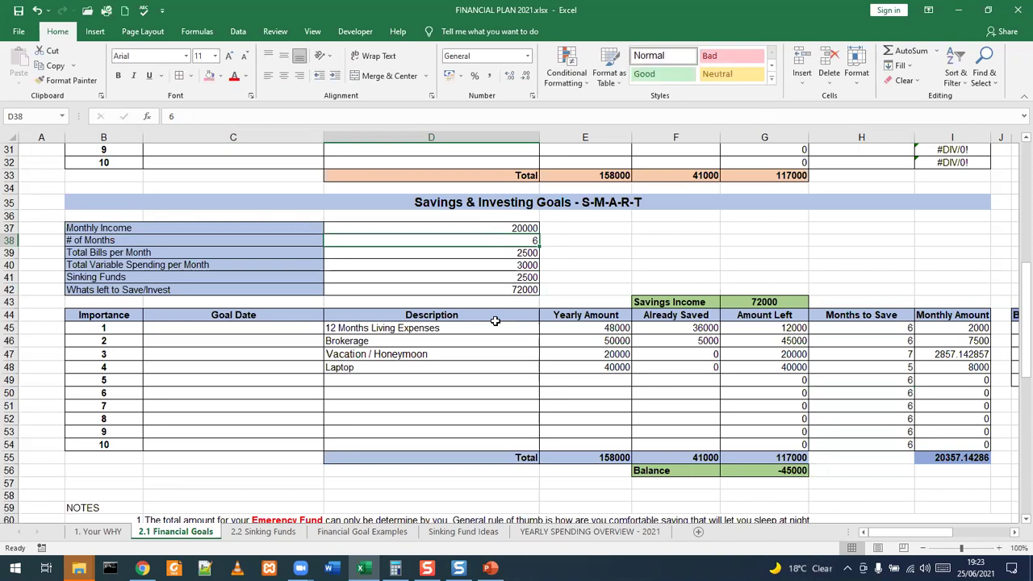
click(510, 252)
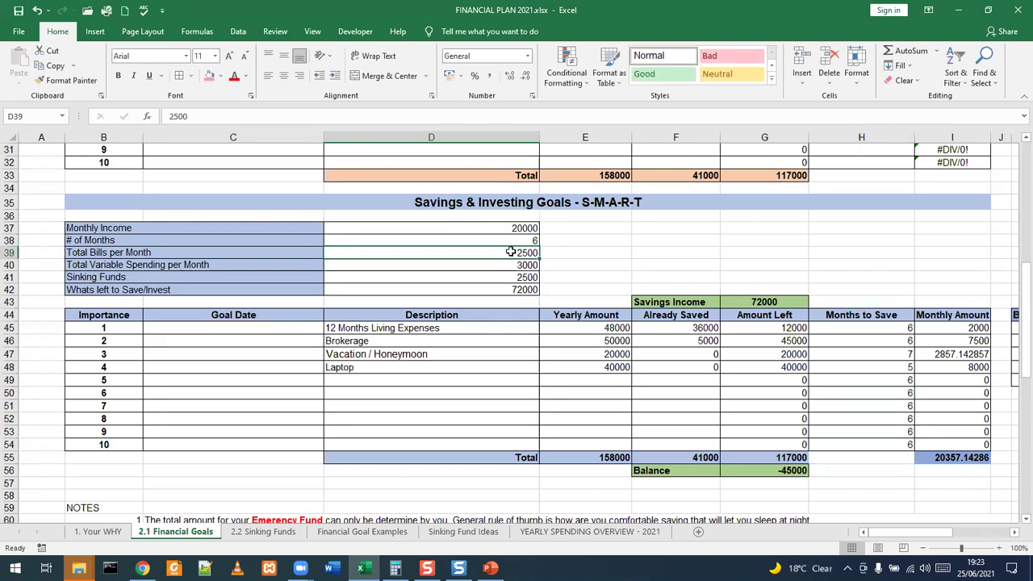
click(126, 252)
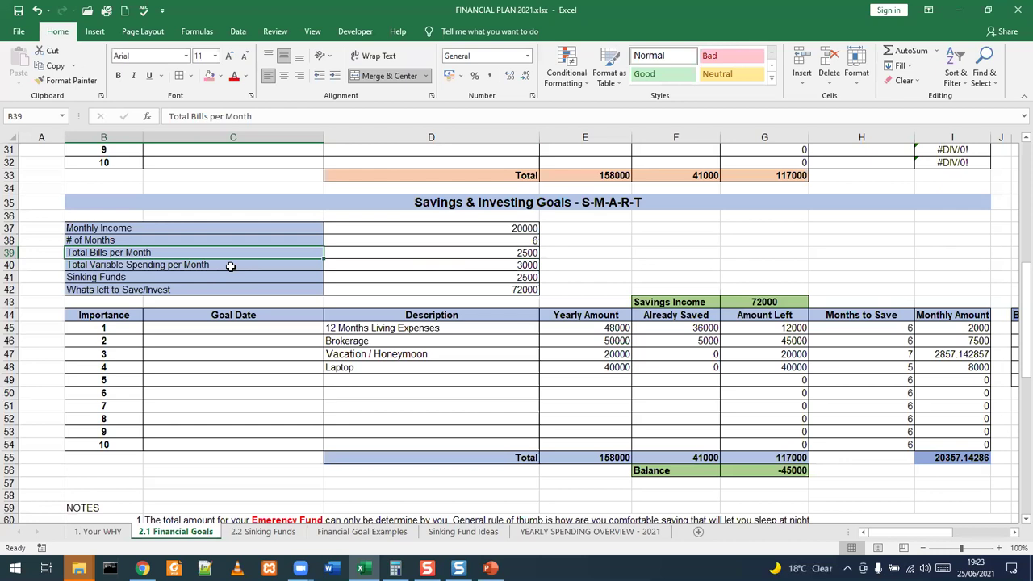
click(521, 250)
click(529, 266)
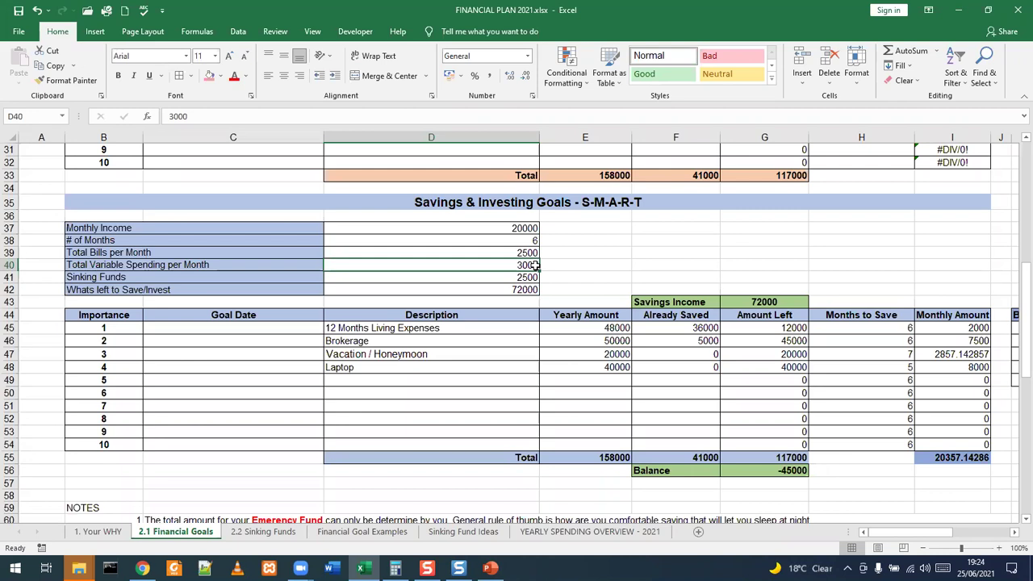
click(534, 277)
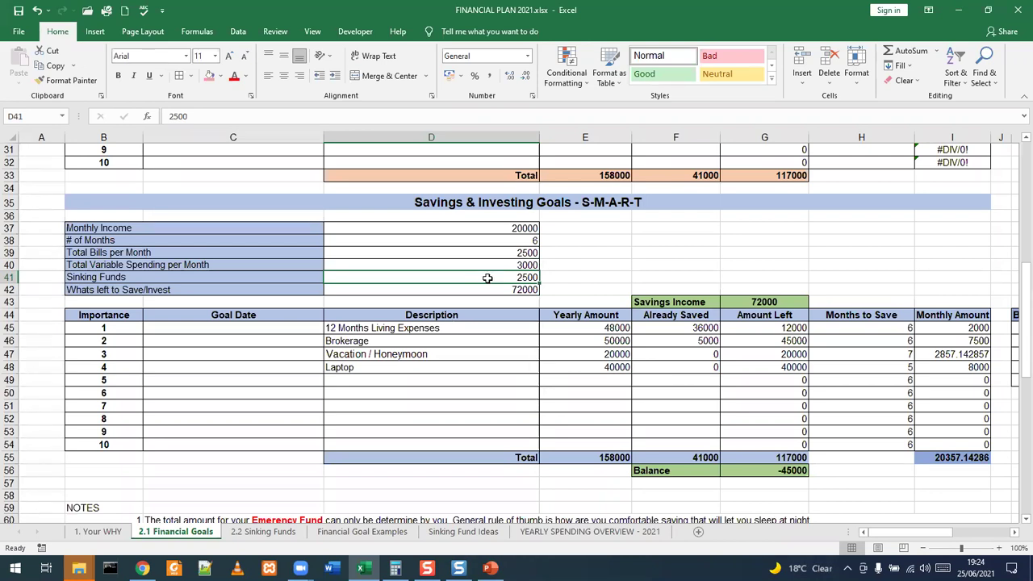
drag(529, 252, 528, 278)
- Set # of Months to 6 and check the what's-left-to-save formula
click(531, 236)
text(6)
key(ctrl+Return)
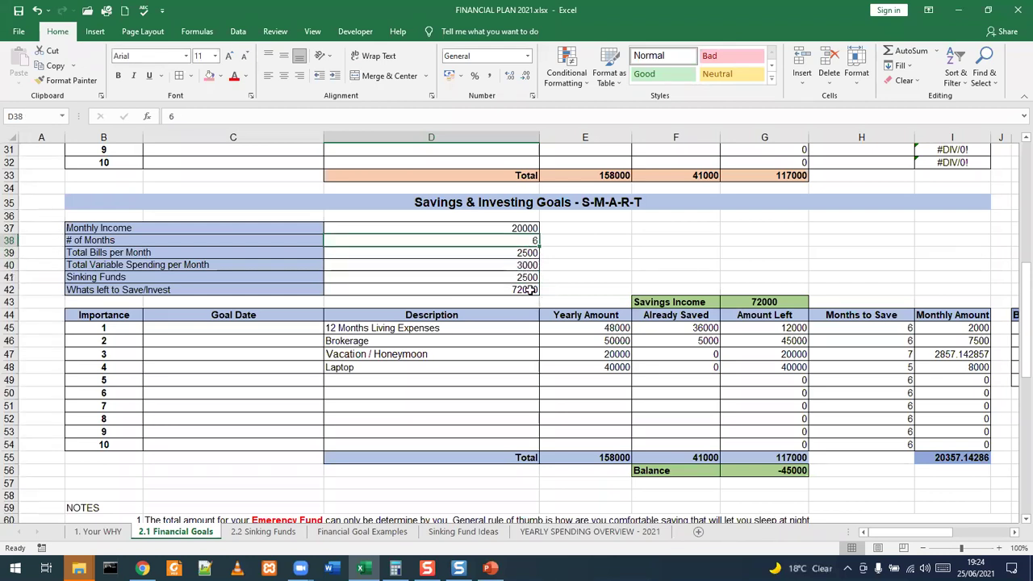
click(530, 290)
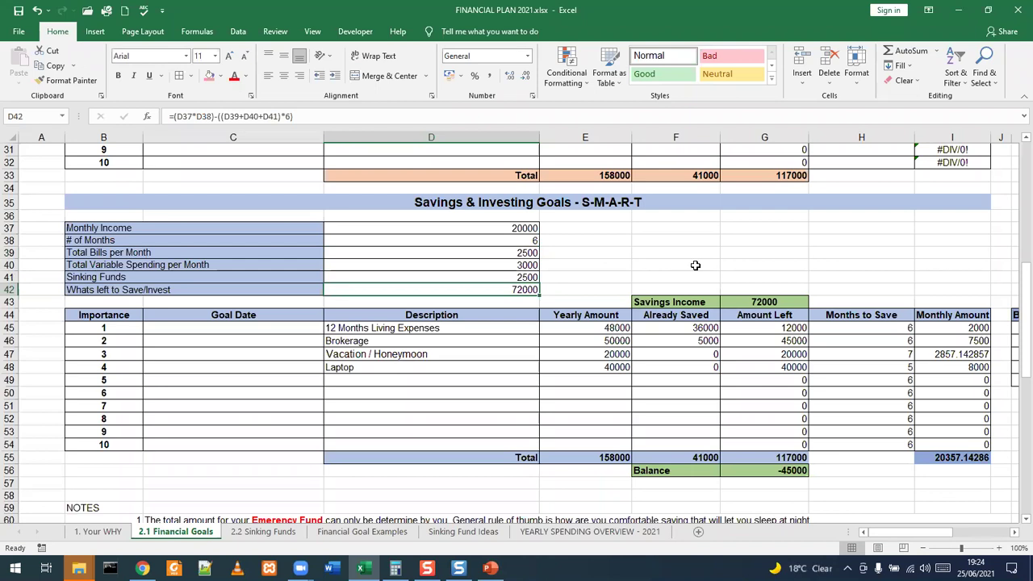
click(780, 173)
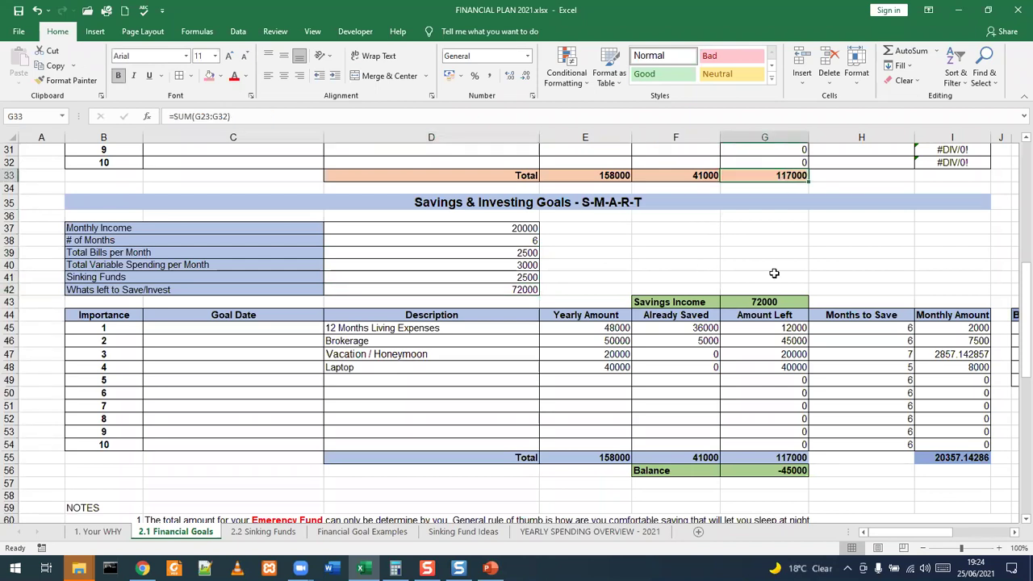
click(781, 481)
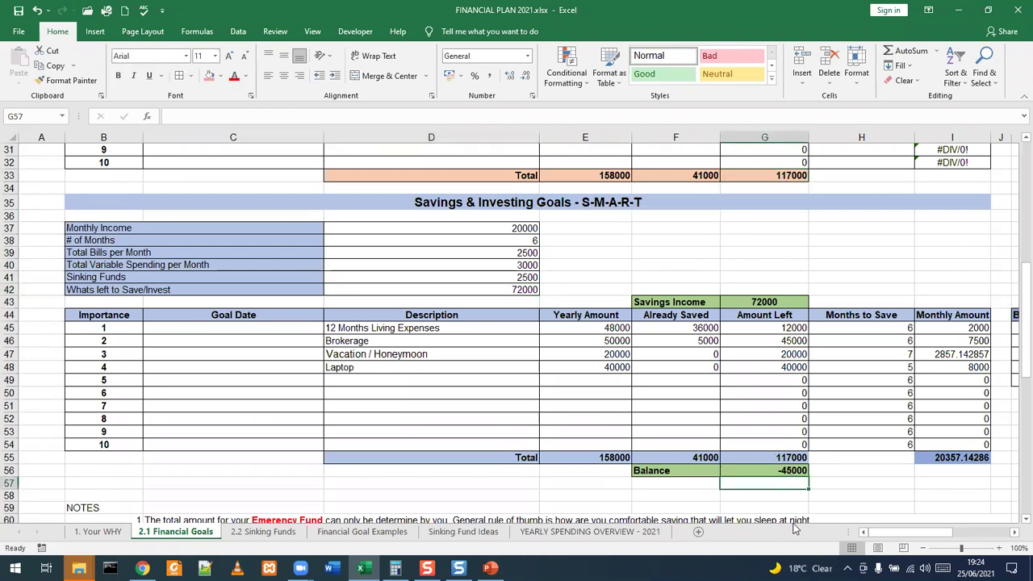
click(789, 469)
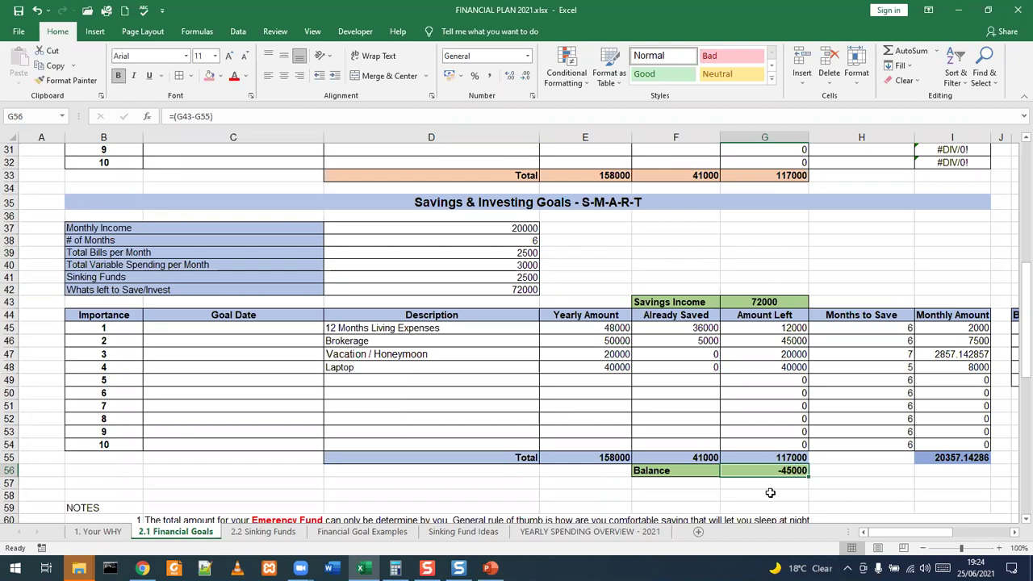
click(521, 290)
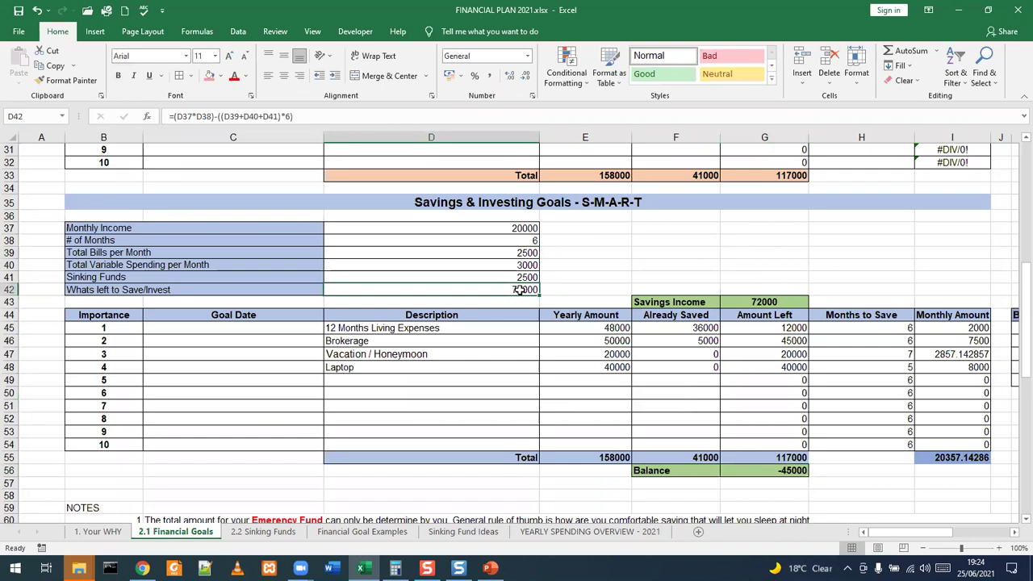
scroll(641, 269, up, 5)
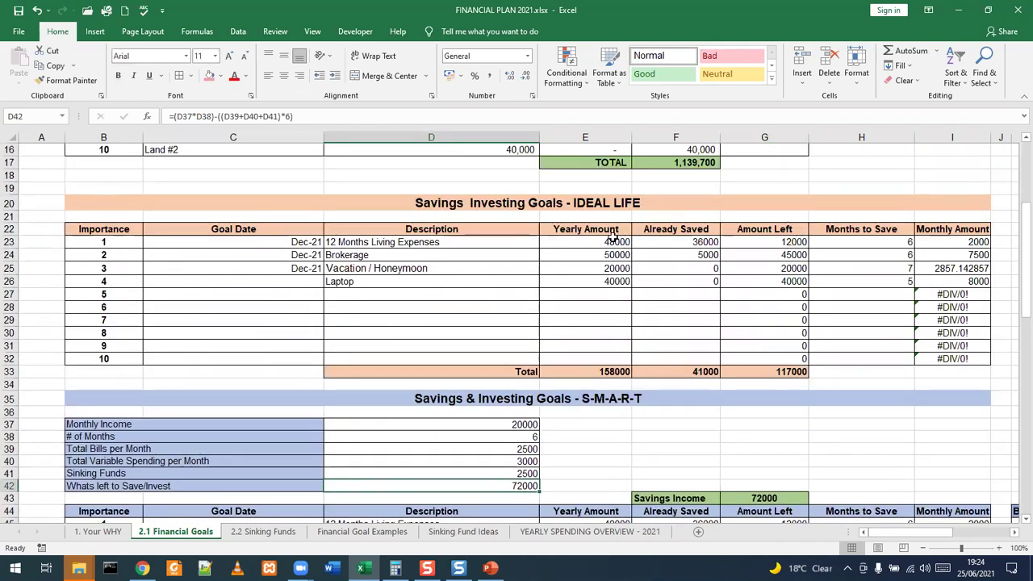
drag(778, 242, 788, 289)
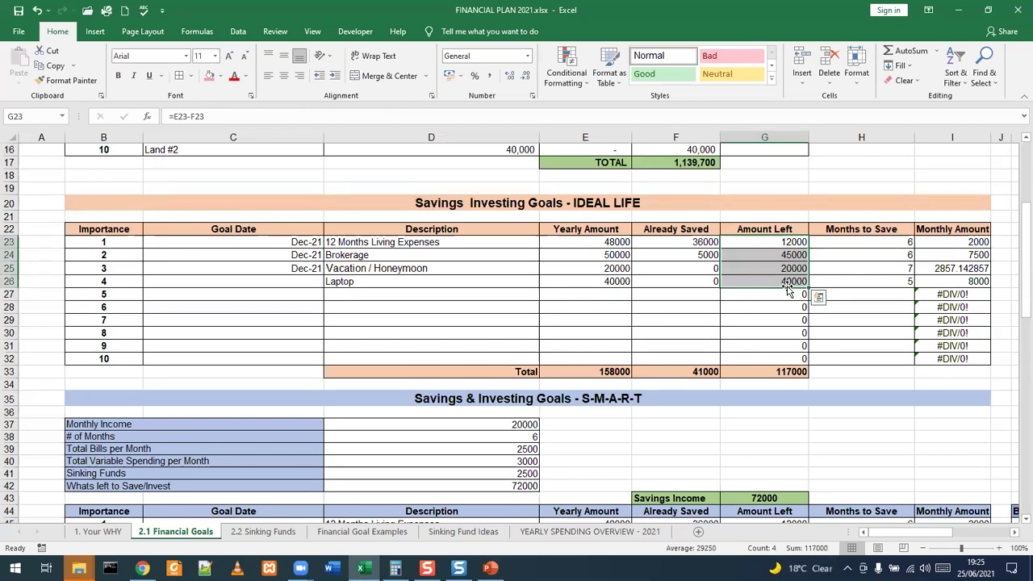
scroll(773, 305, down, 5)
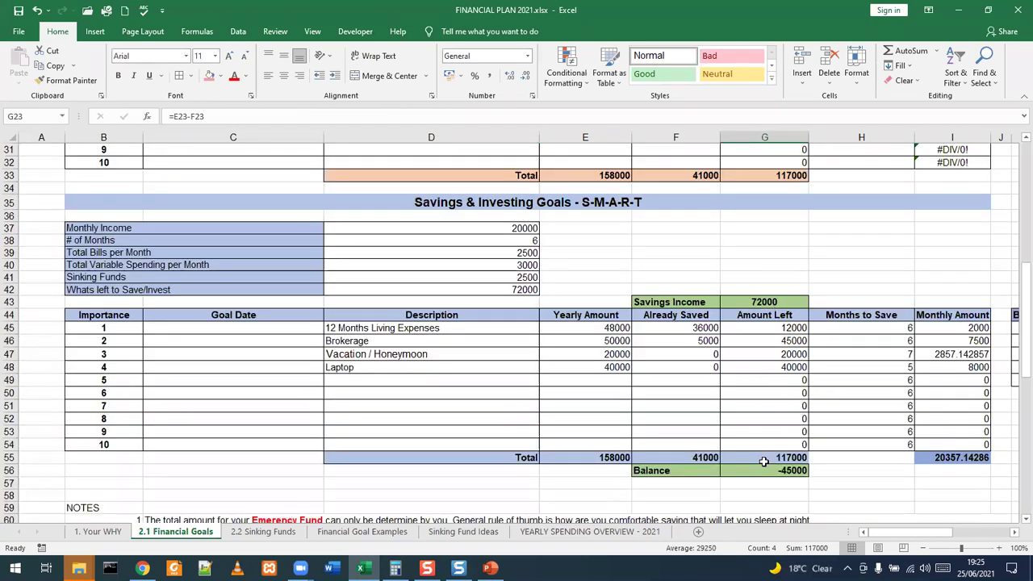
click(531, 288)
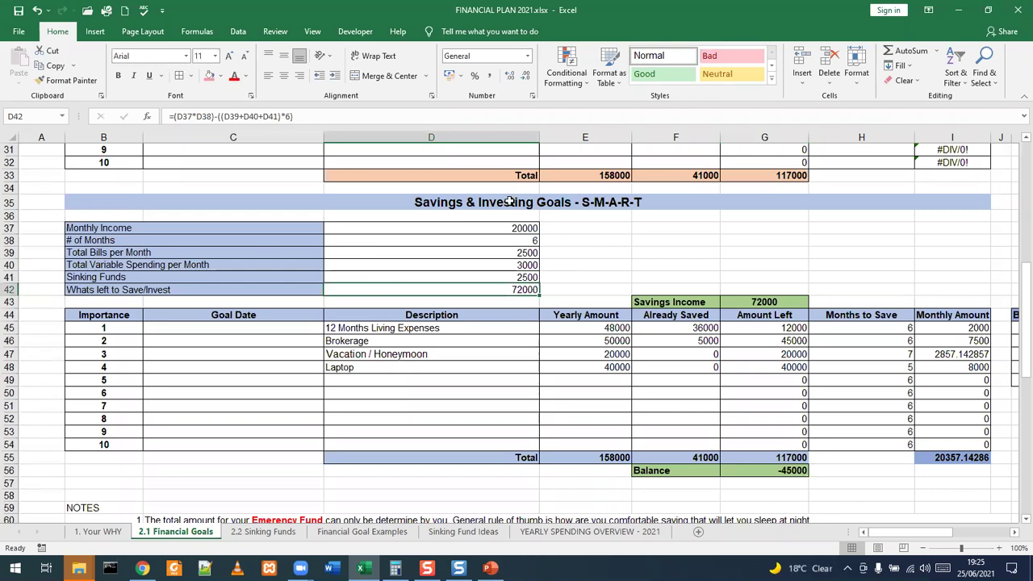
click(512, 227)
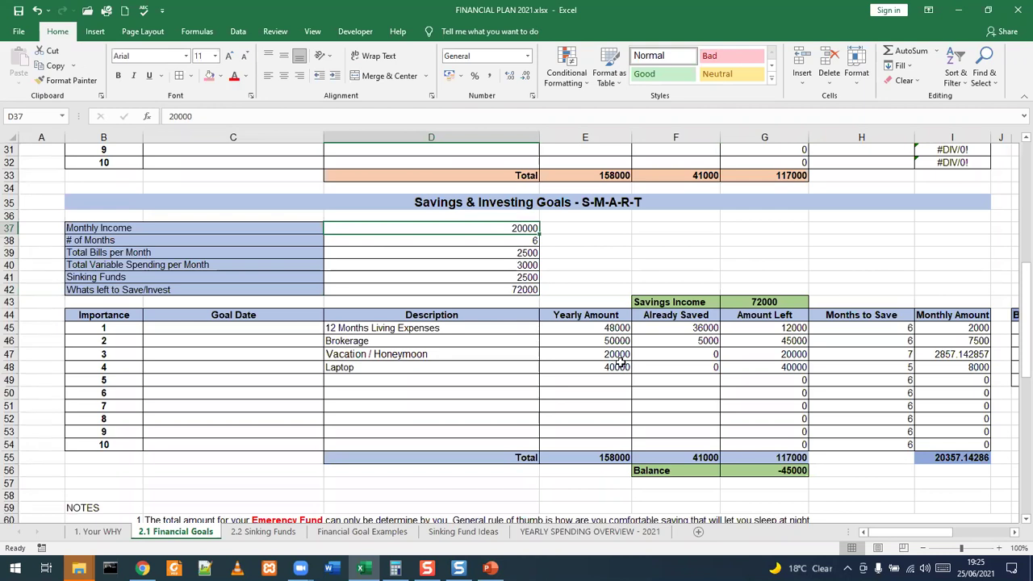
- Set the Vacation / Honeymoon yearly amount to 10000 and Laptop to 15000
scroll(618, 361, down, 1)
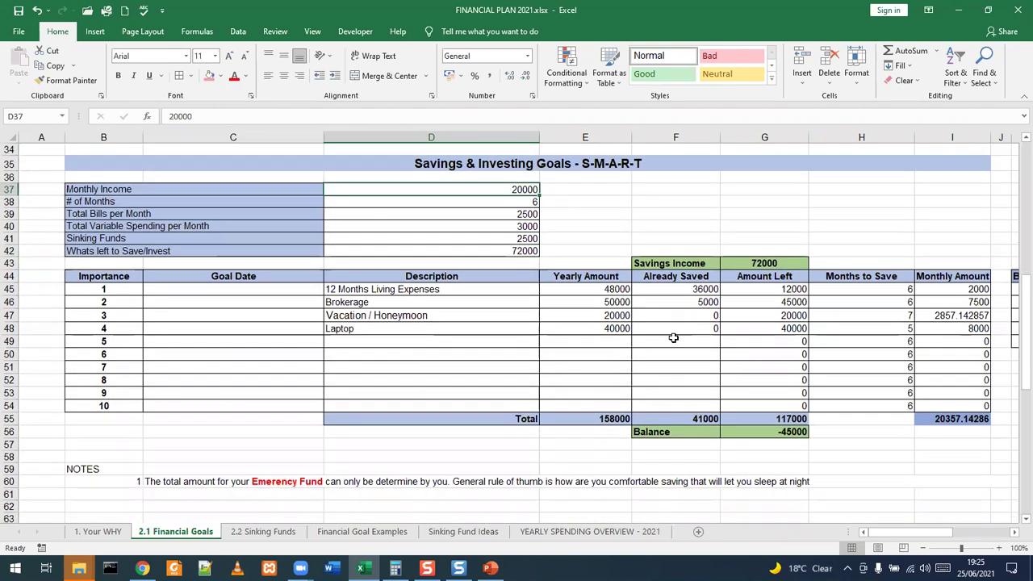
click(793, 289)
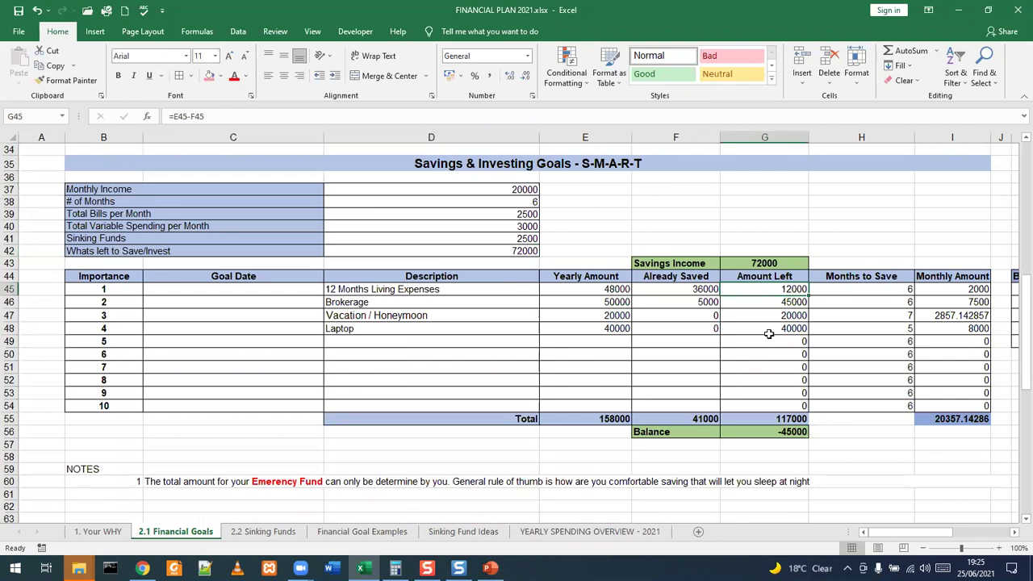
click(618, 313)
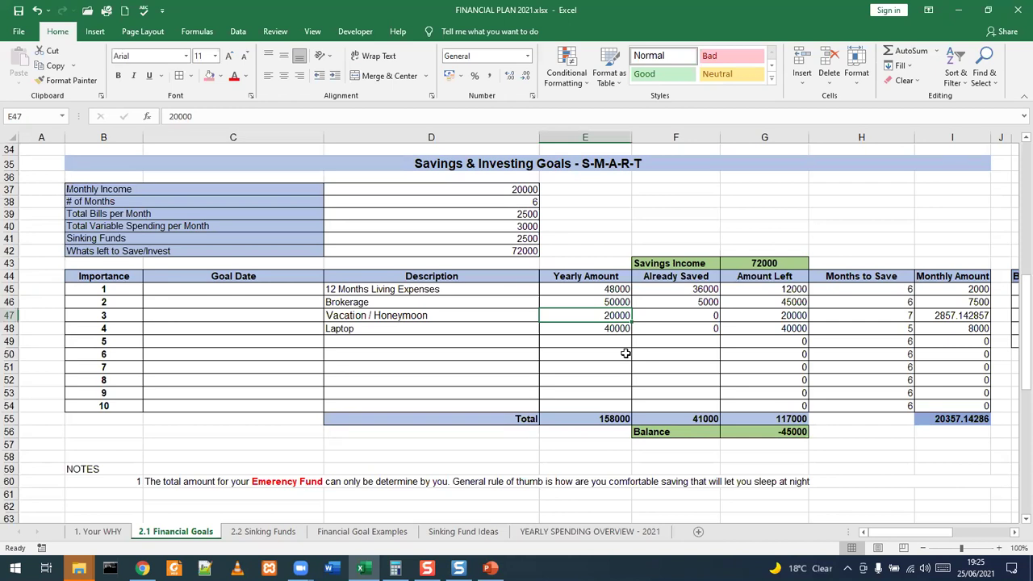
text(10000)
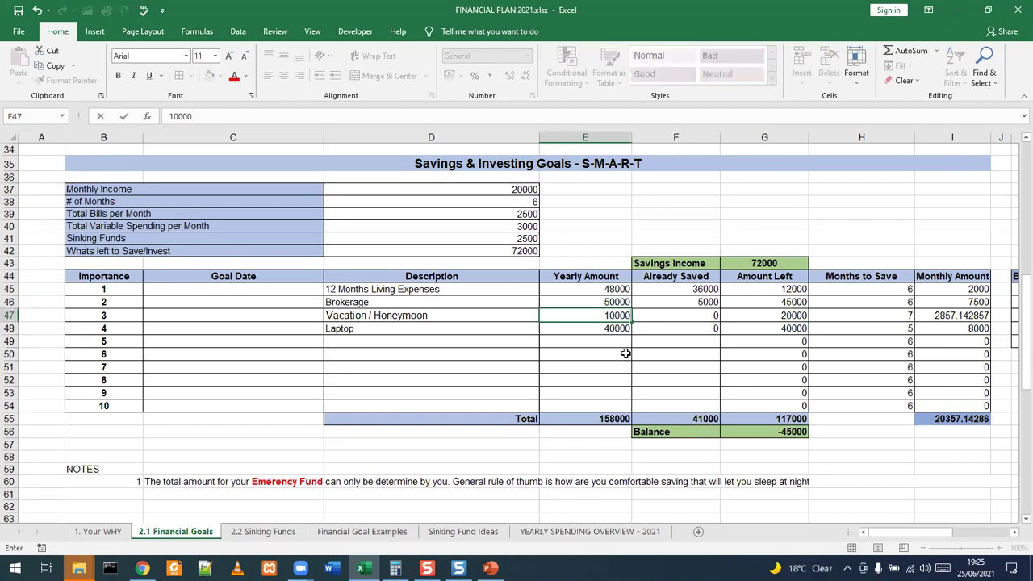
click(611, 329)
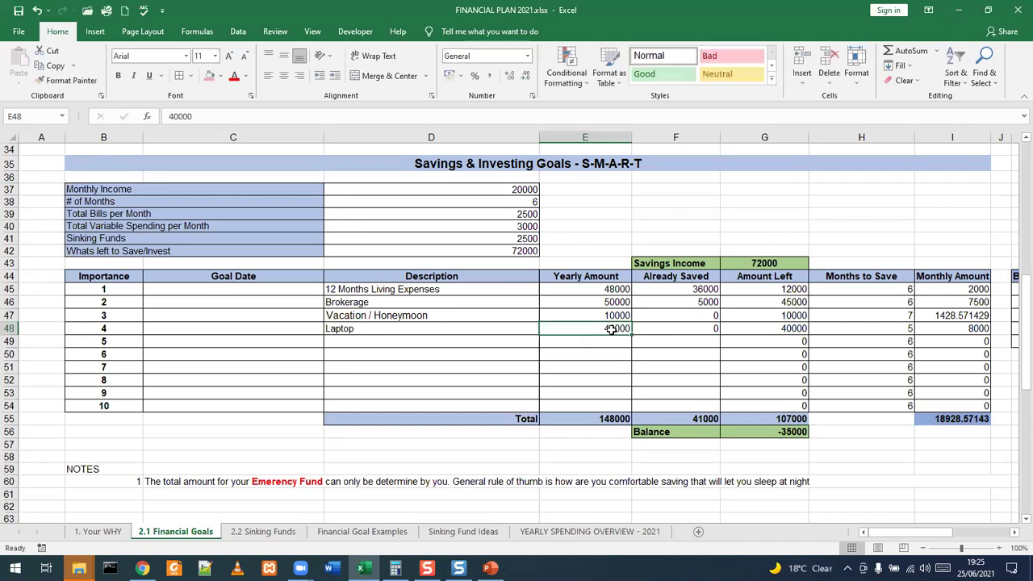
key(BackSpace)
text(15000)
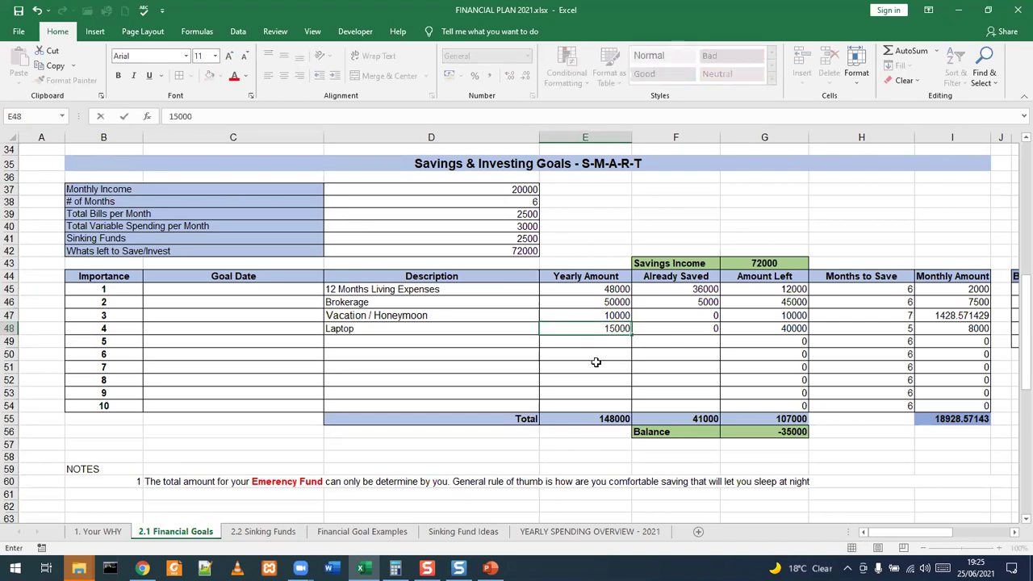
click(596, 357)
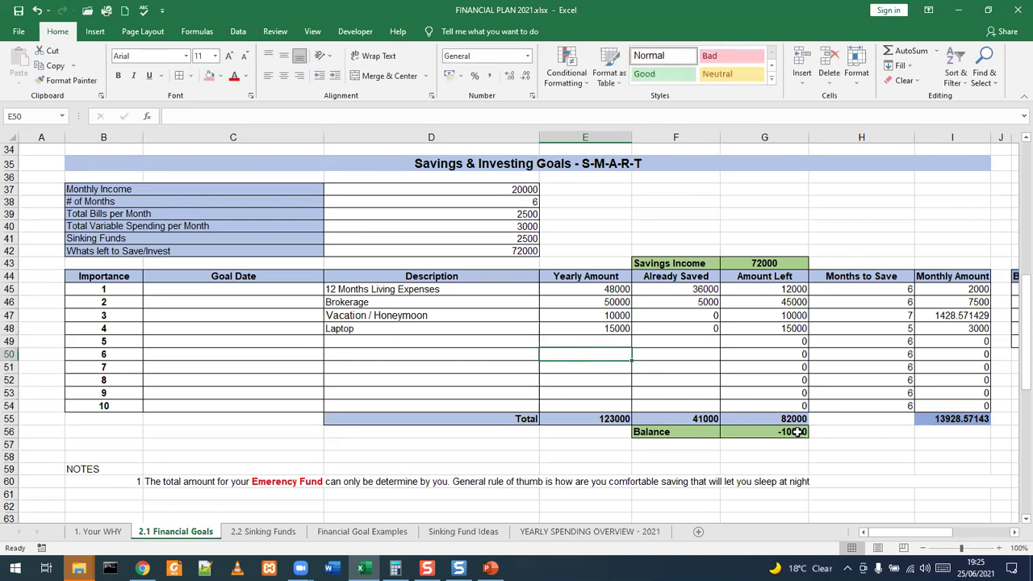
- Lower the Brokerage yearly amount from 50000 to 40000, bringing the balance to 0
click(630, 302)
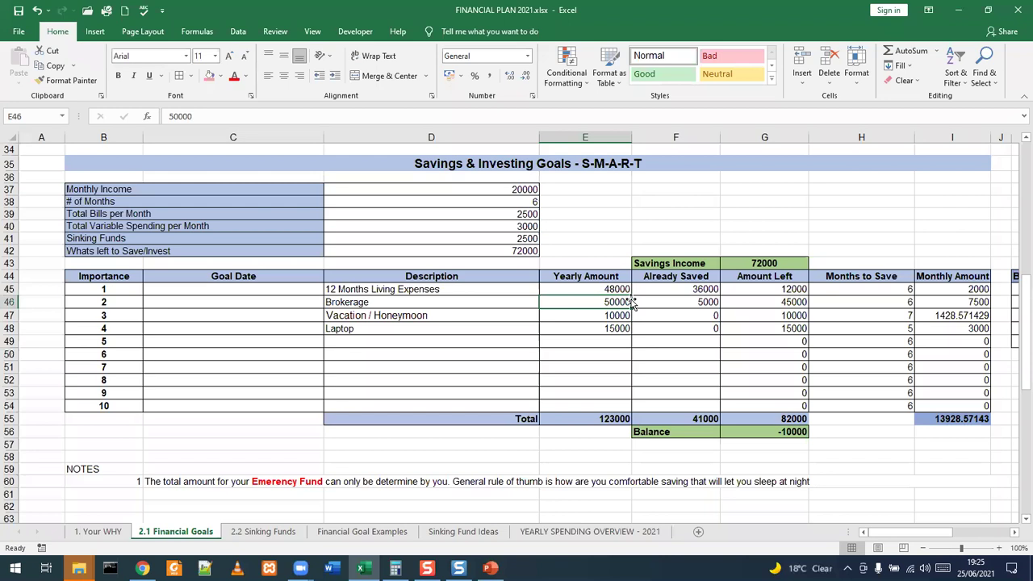
text(000)
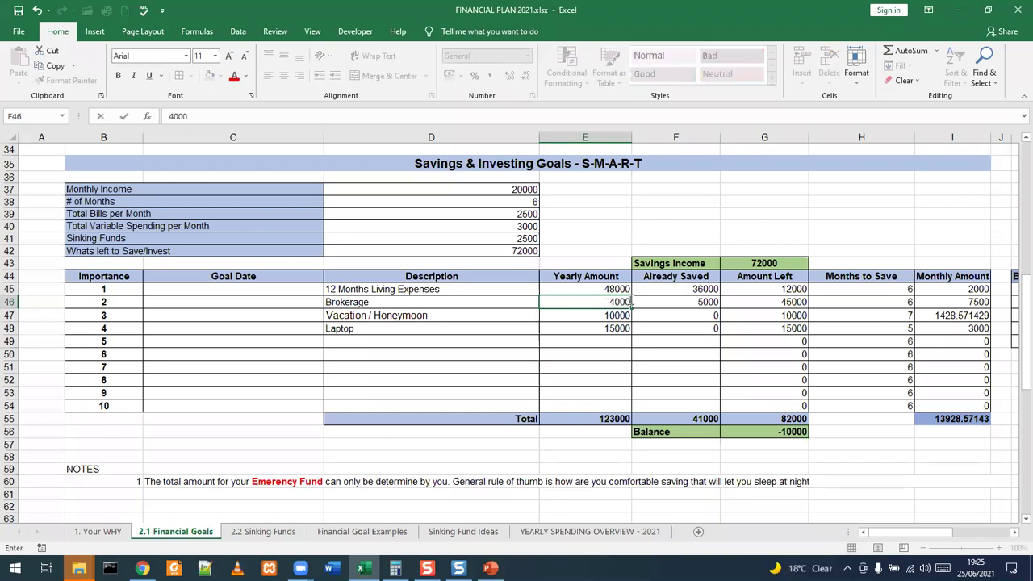
text(0)
click(604, 343)
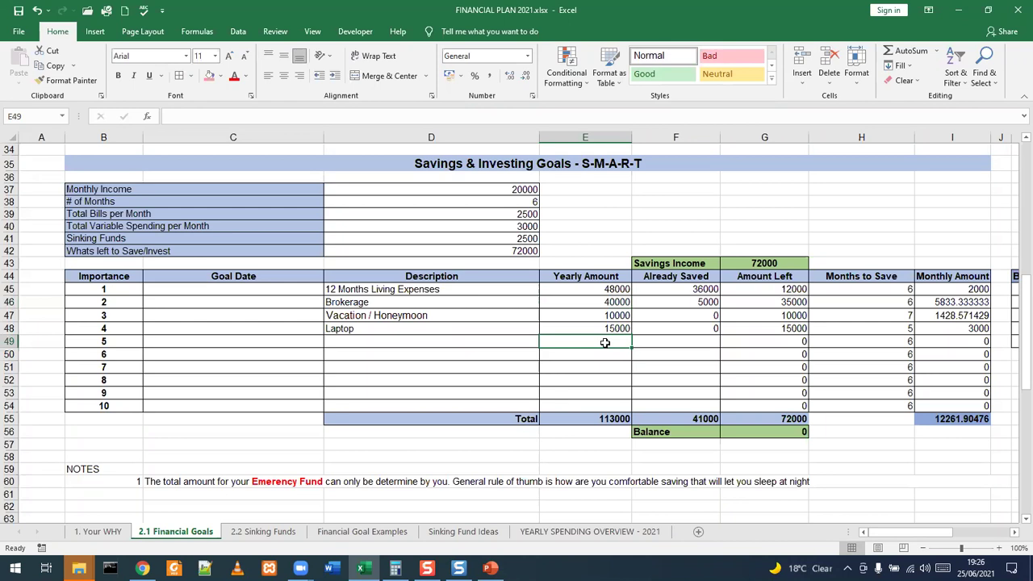
drag(416, 288, 423, 327)
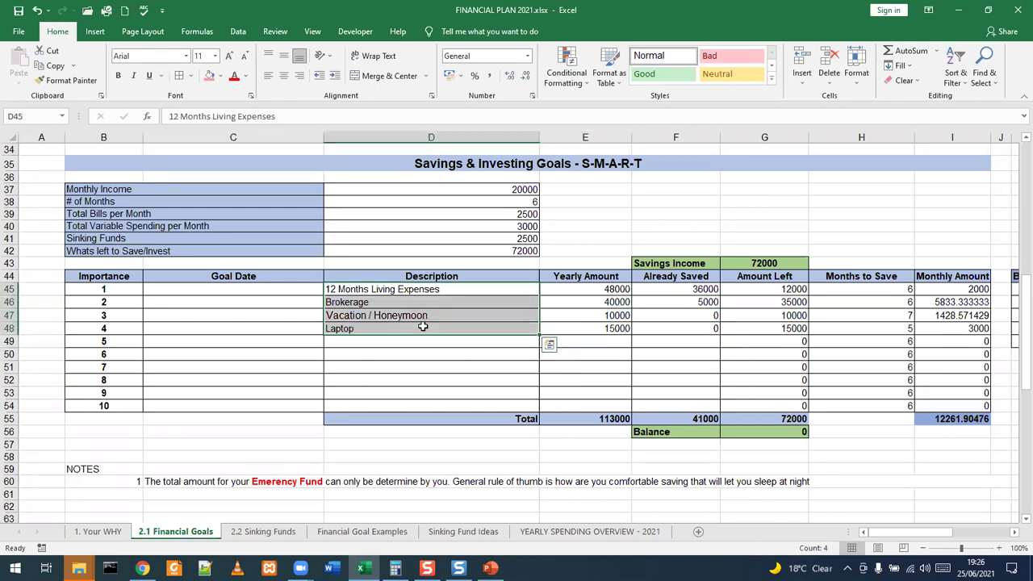
- Clear the 2500 Sinking Funds amount, leaving the balance at 15000
click(516, 239)
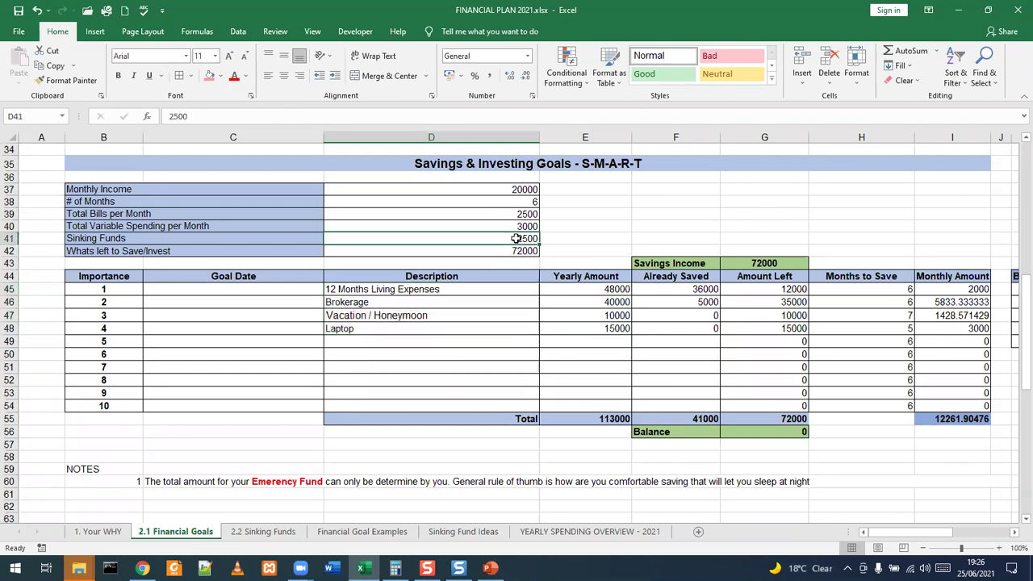
key(Delete)
click(498, 324)
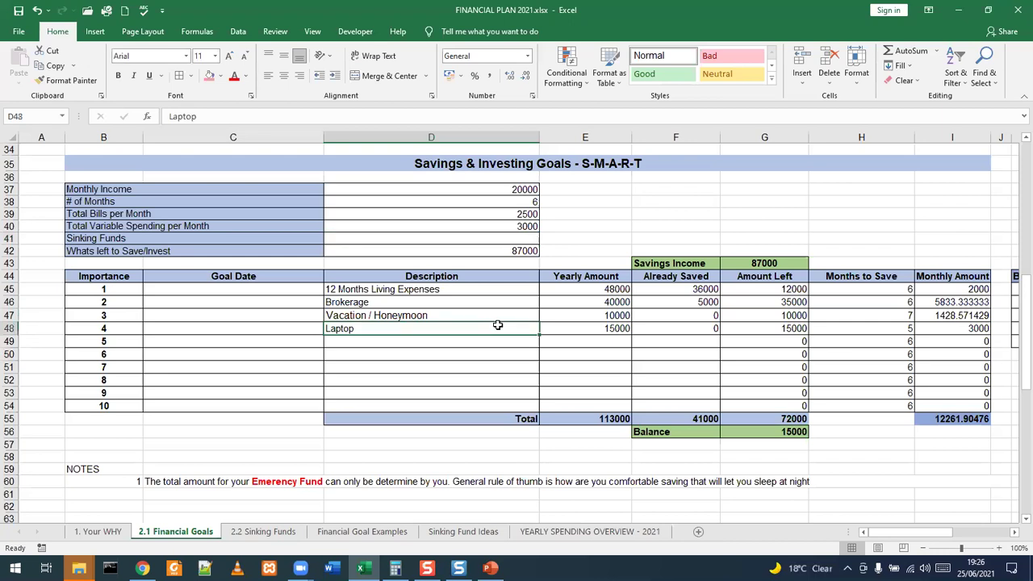
click(789, 431)
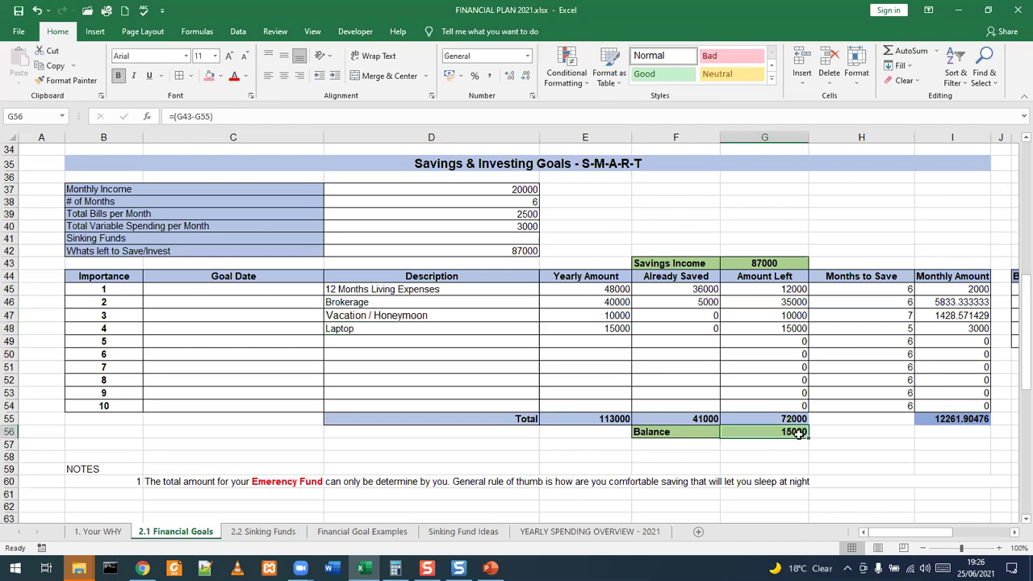
- Set both the Laptop and Vacation / Honeymoon yearly amounts to 20000
click(617, 330)
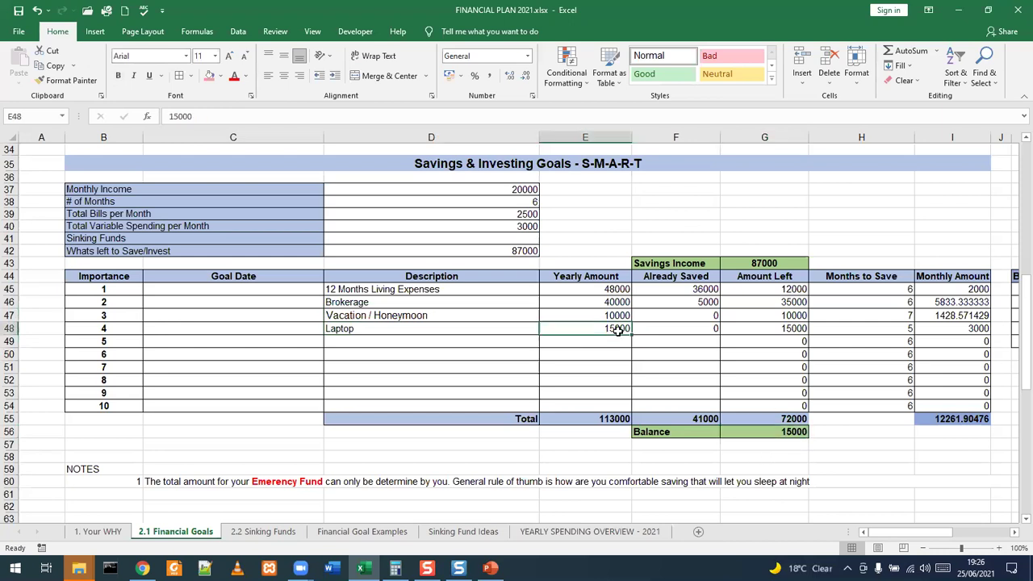
text(20000)
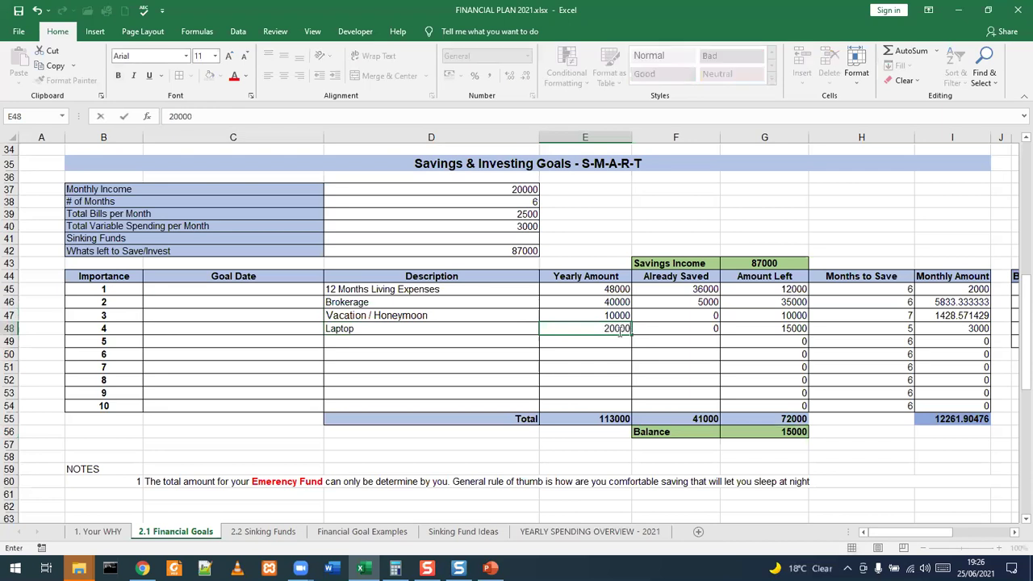
click(615, 343)
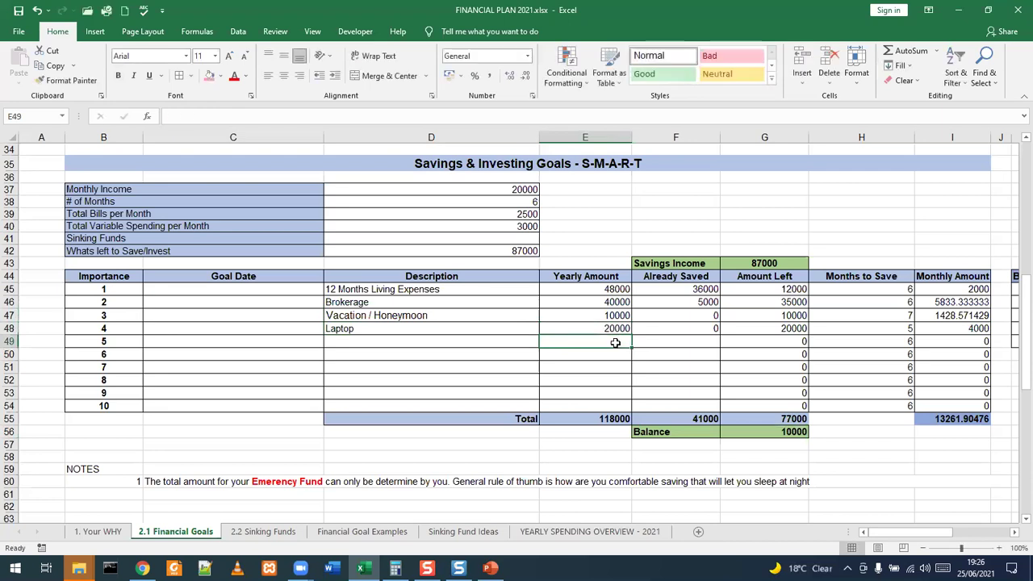
click(611, 315)
text(20000)
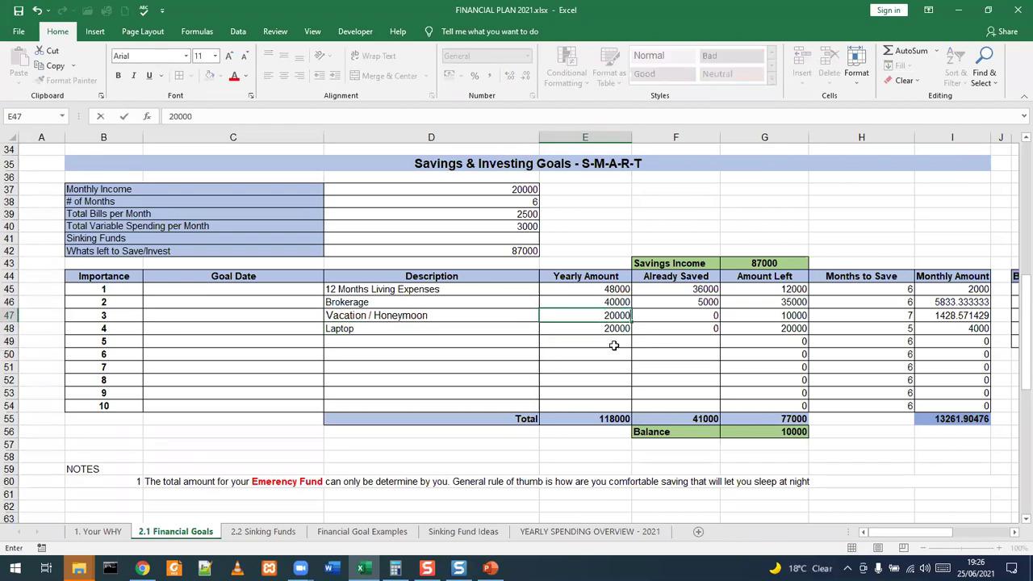
key(Return)
click(613, 302)
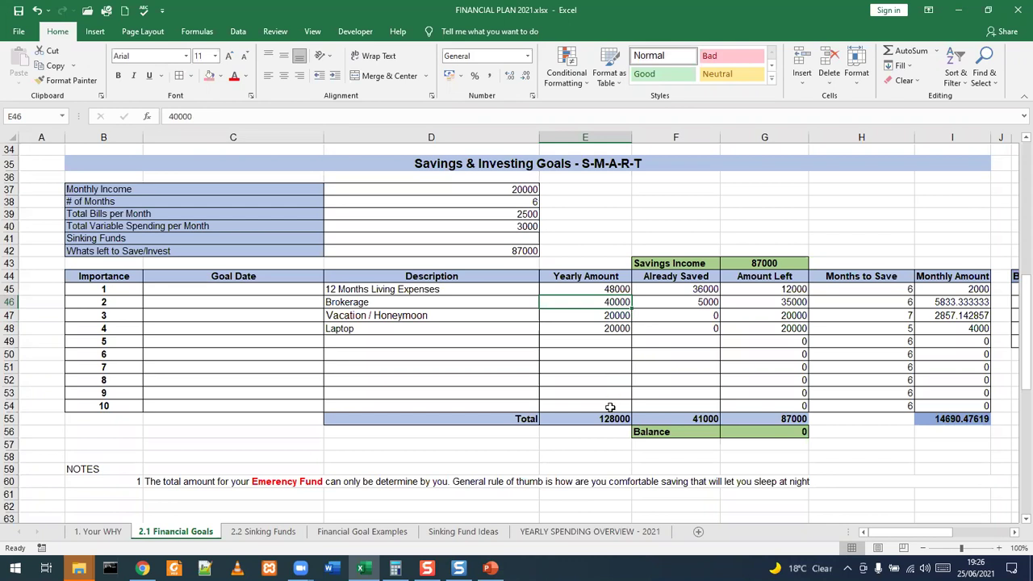
scroll(610, 399, up, 3)
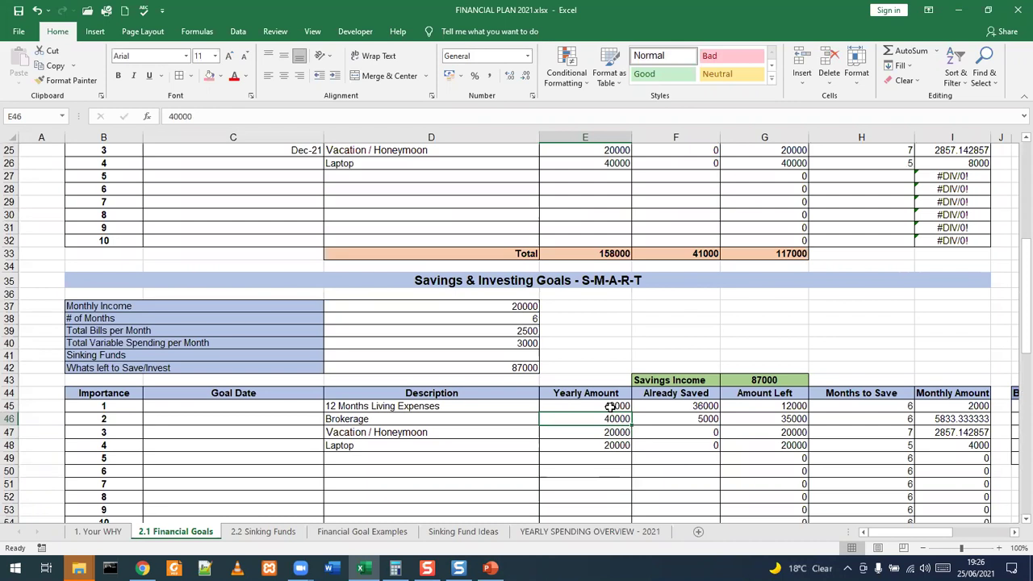
scroll(611, 405, up, 2)
scroll(611, 406, down, 3)
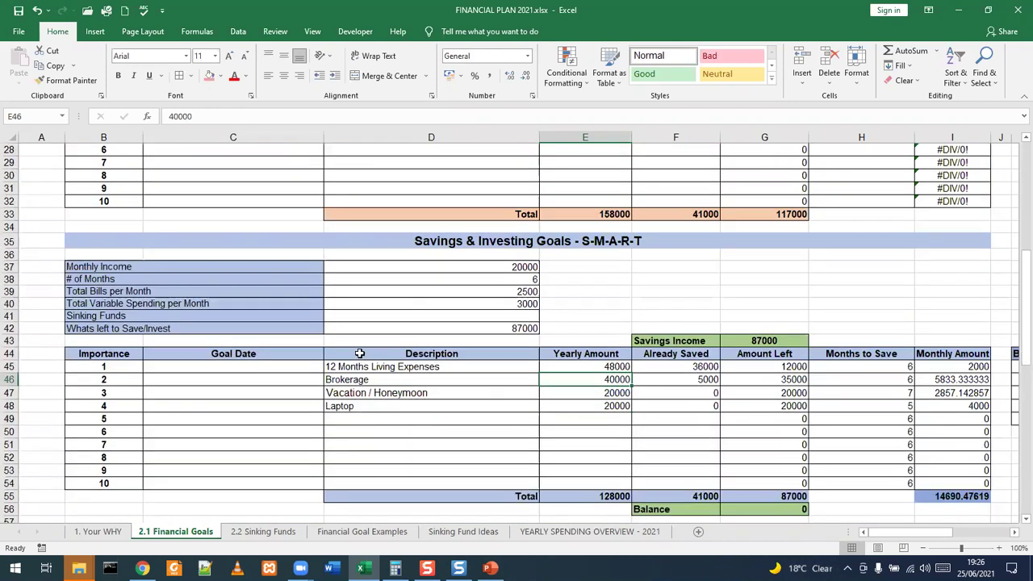
drag(368, 370, 370, 407)
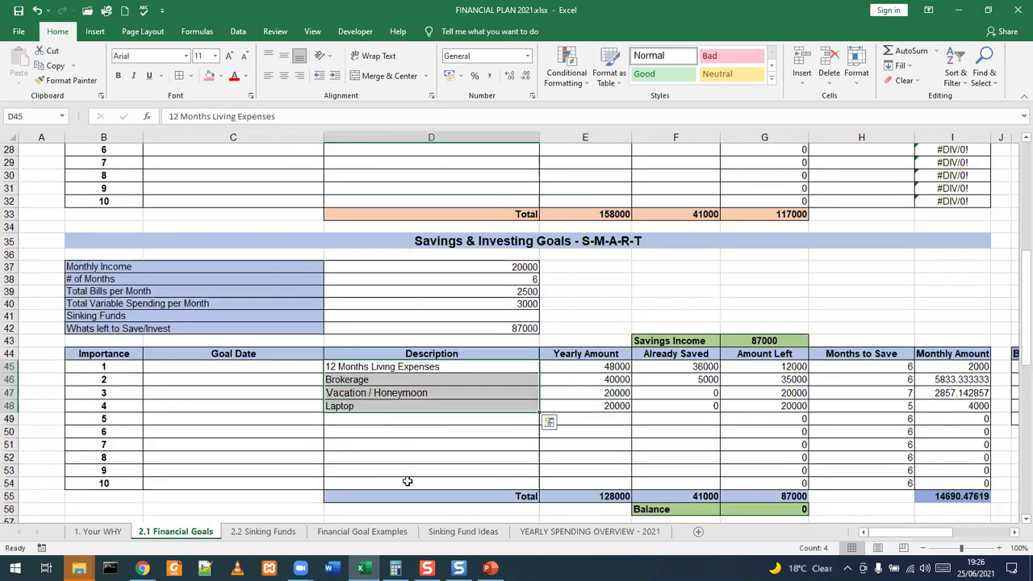
drag(888, 534, 940, 533)
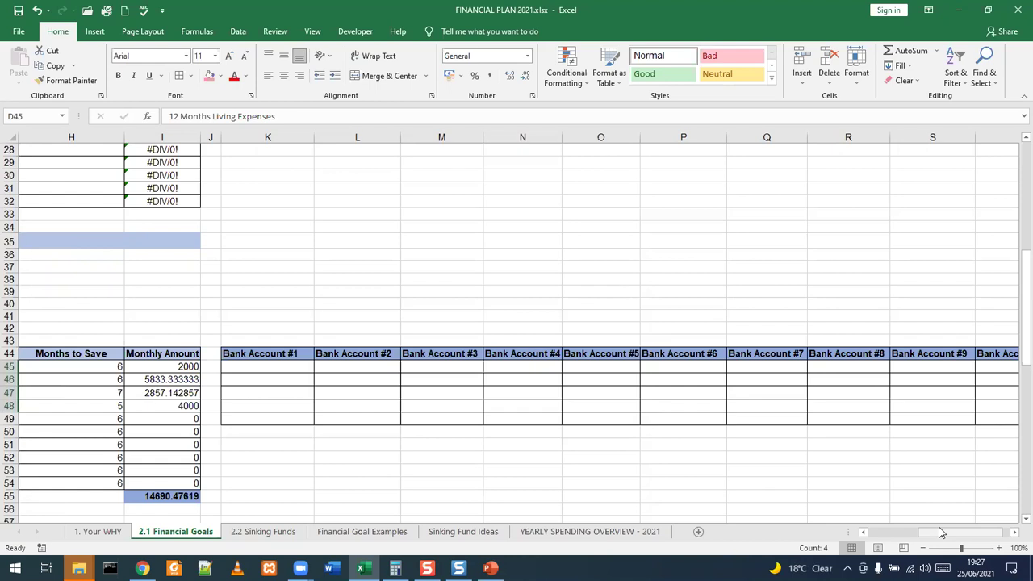
drag(930, 538, 875, 539)
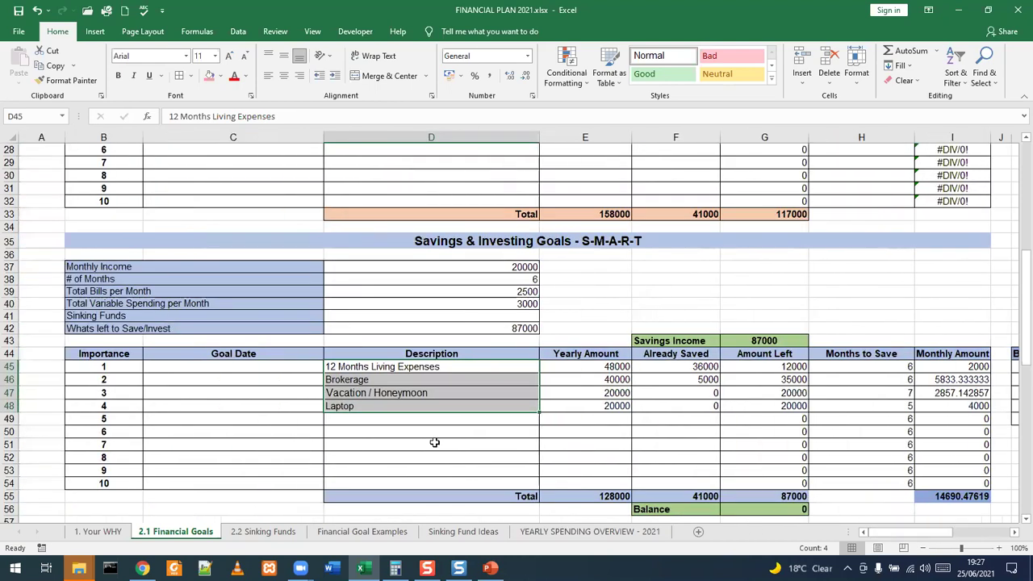
scroll(435, 443, down, 4)
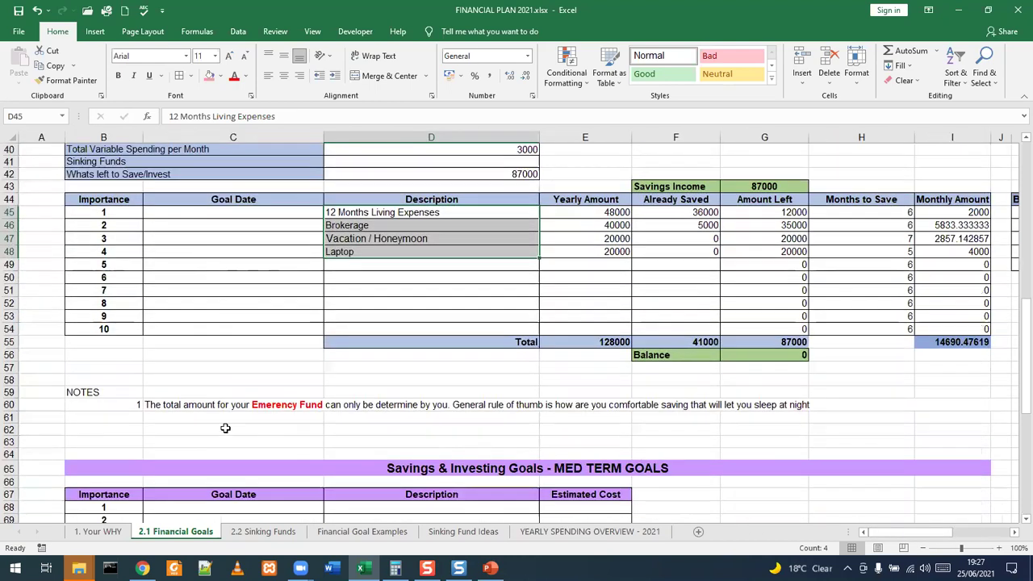
click(166, 407)
scroll(495, 431, up, 4)
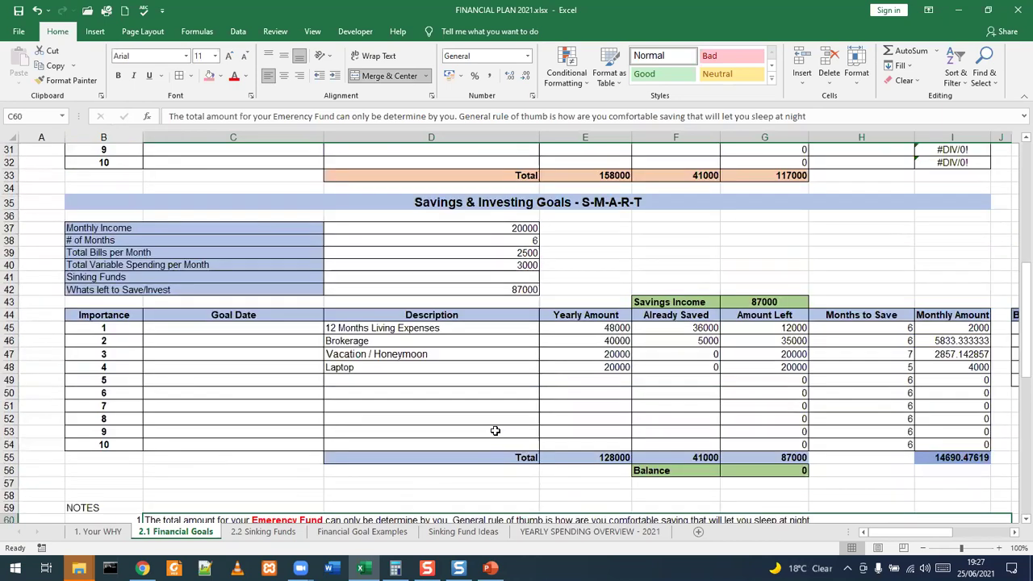
scroll(494, 431, up, 5)
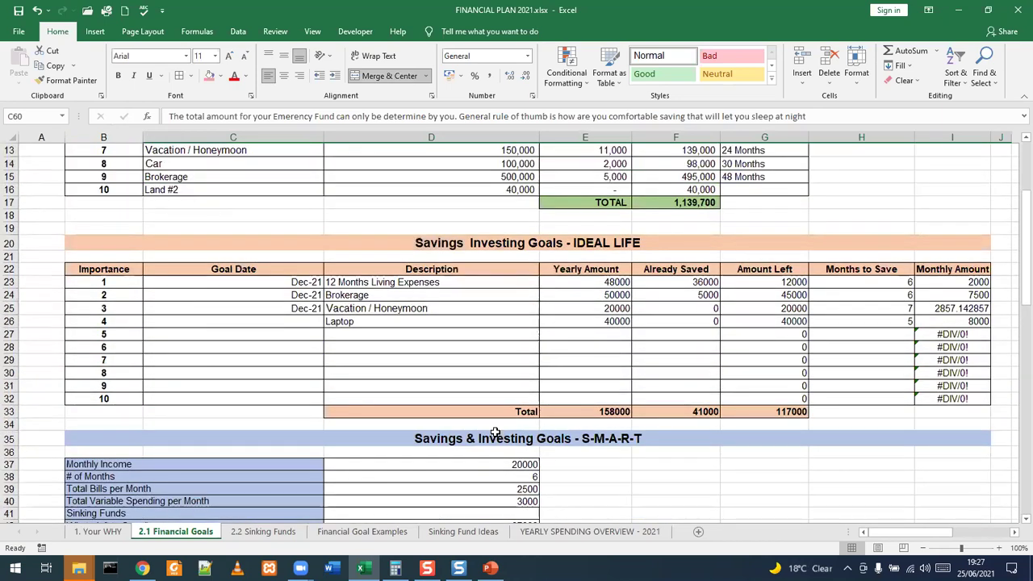
scroll(495, 433, down, 3)
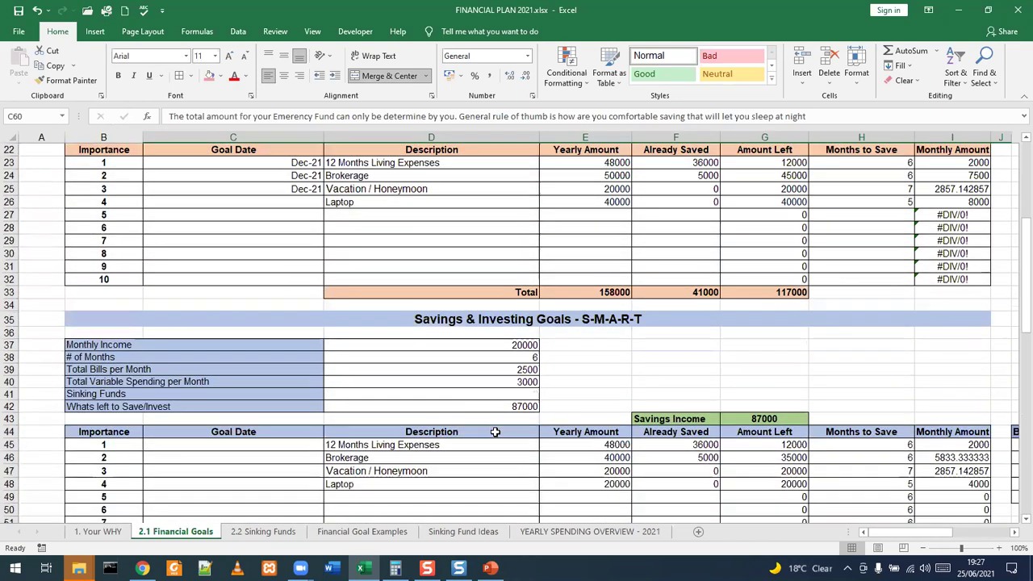
click(414, 450)
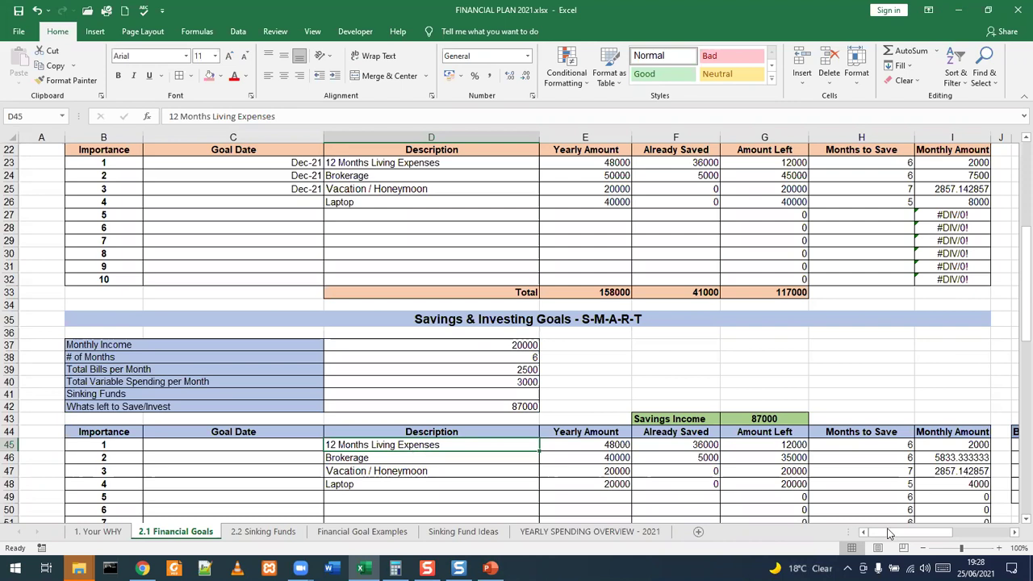
scroll(462, 445, down, 2)
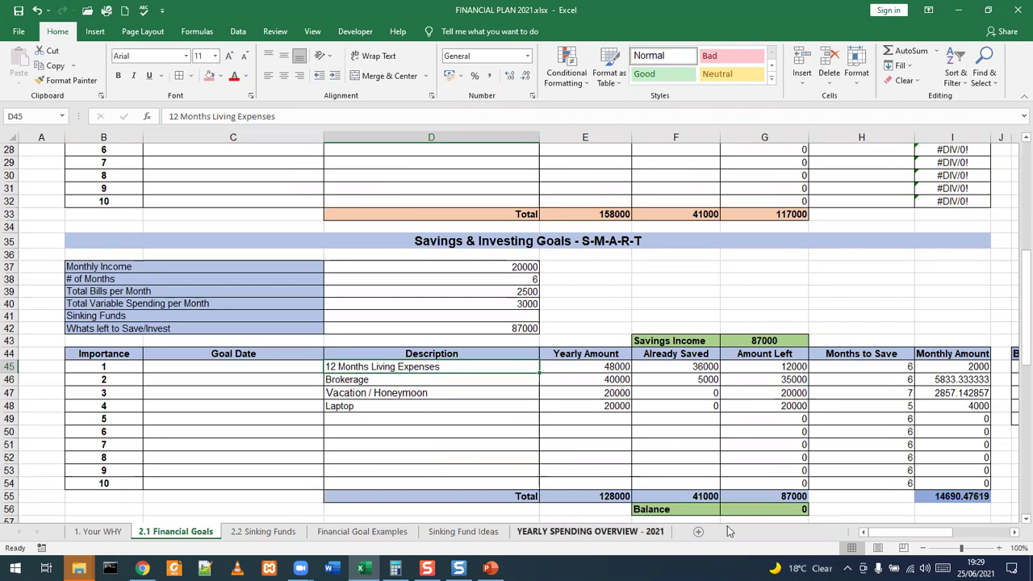
drag(875, 531, 875, 532)
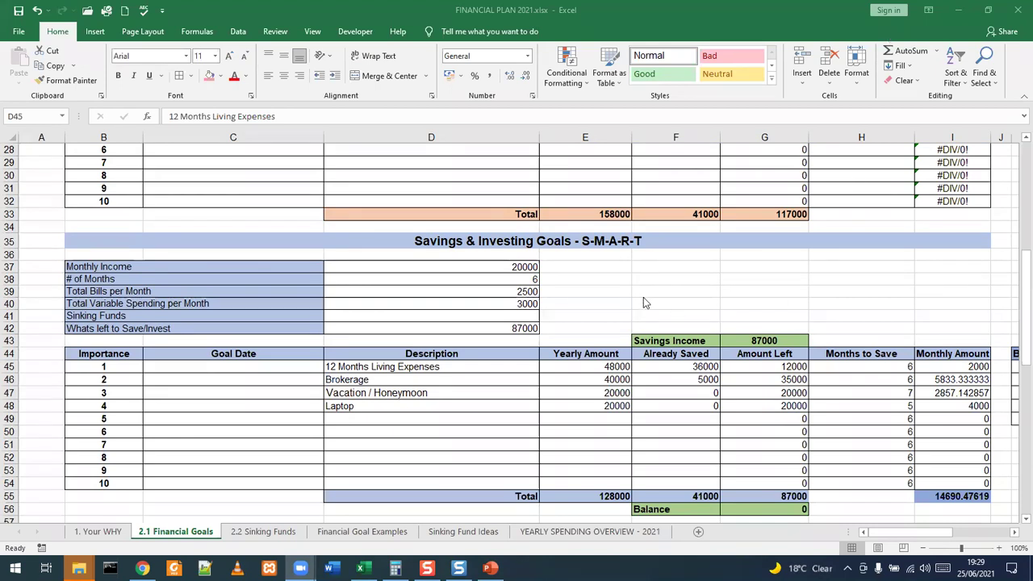
- Enter Vacation 2 in the first cell under Bank Account #1
click(887, 532)
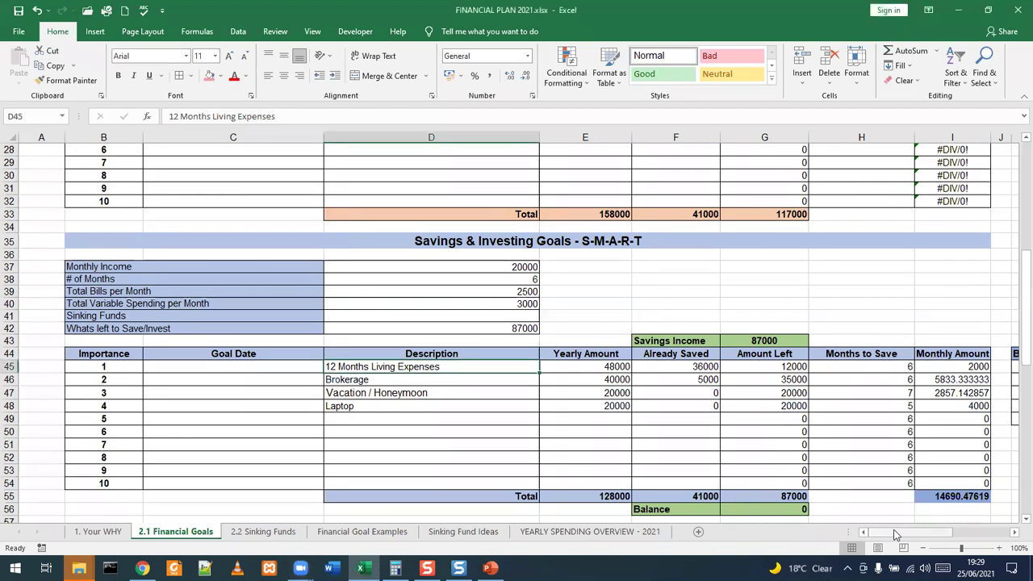
drag(901, 534, 951, 537)
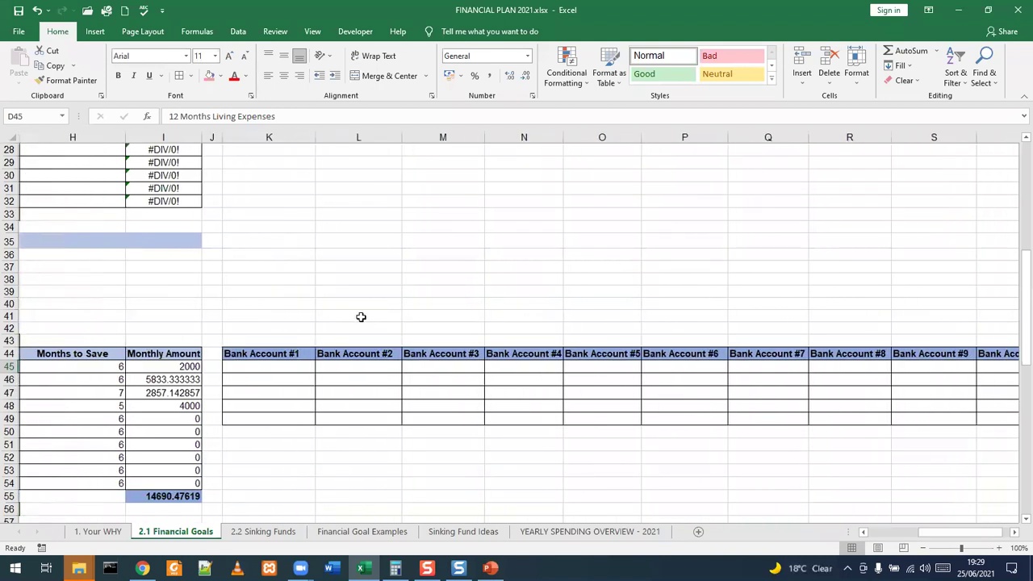
click(295, 365)
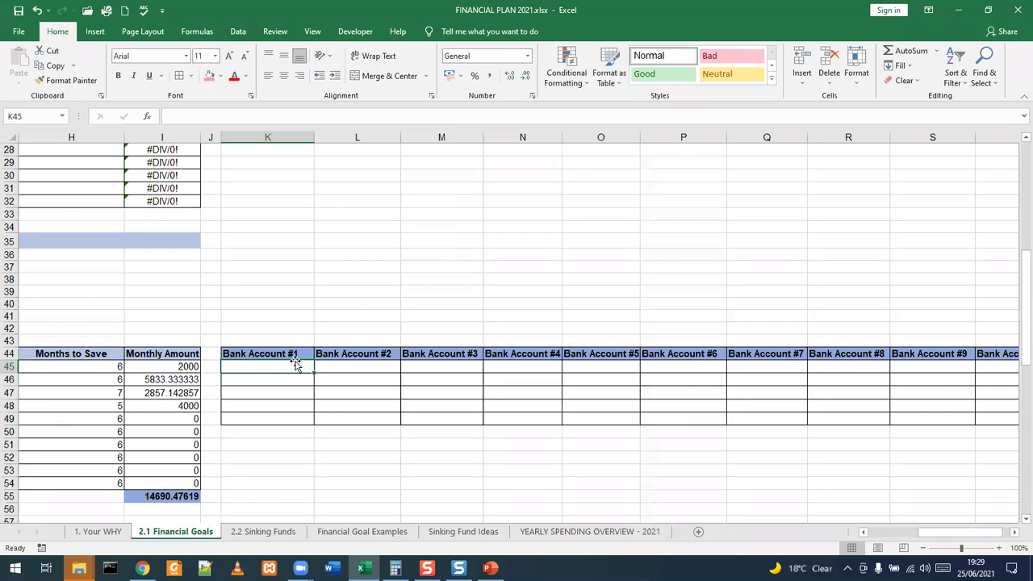
text(Va)
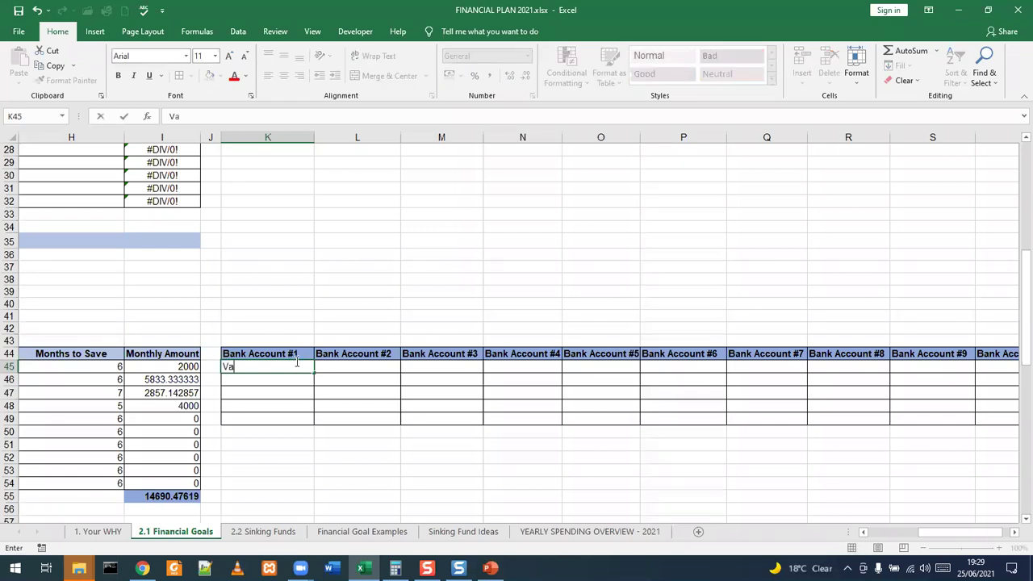
text(cation 2)
key(Return)
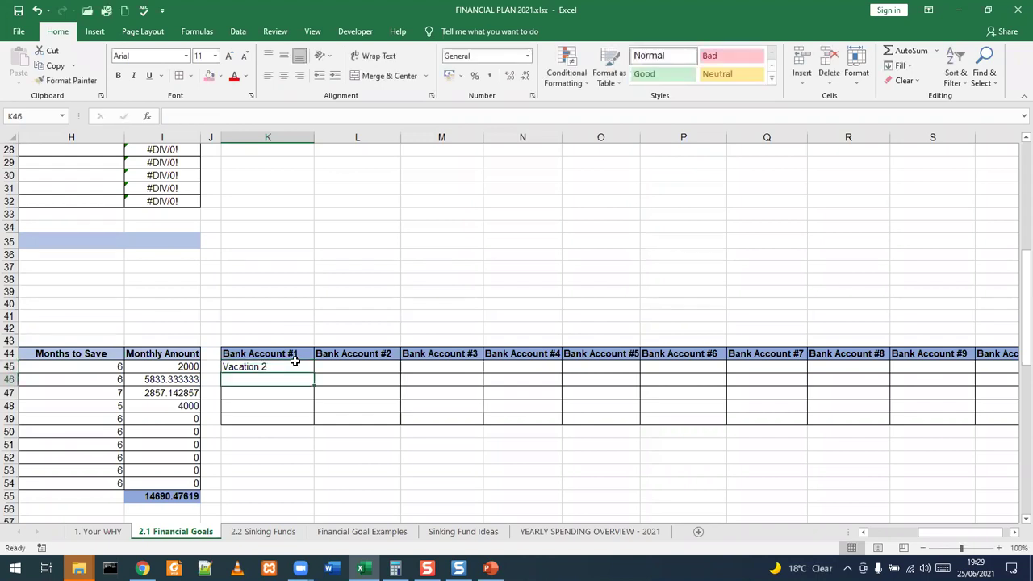
- Enter Building in the cell below Vacation 2
text(u)
key(BackSpace)
text(Buildin)
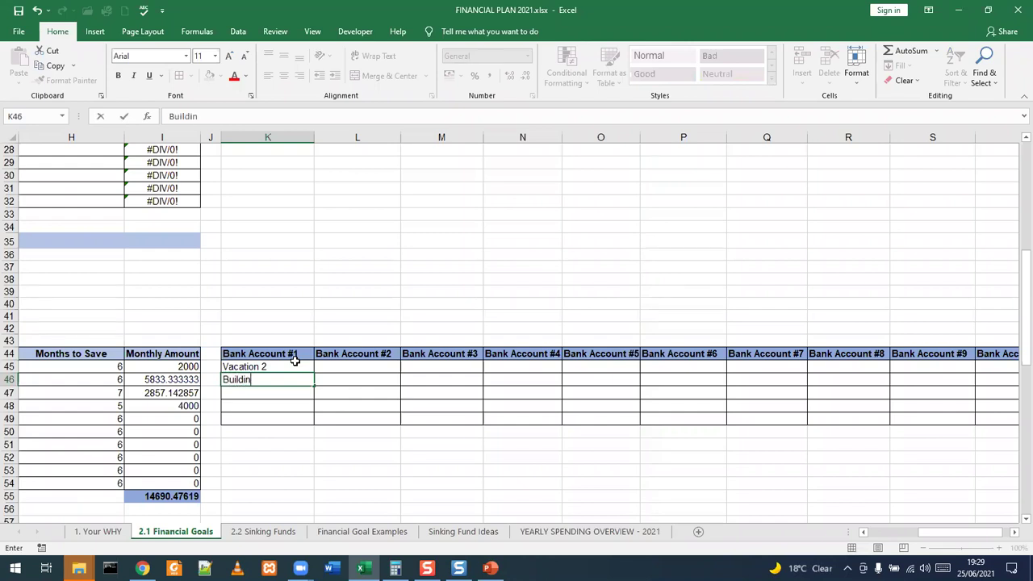
text(g)
key(ctrl+Return)
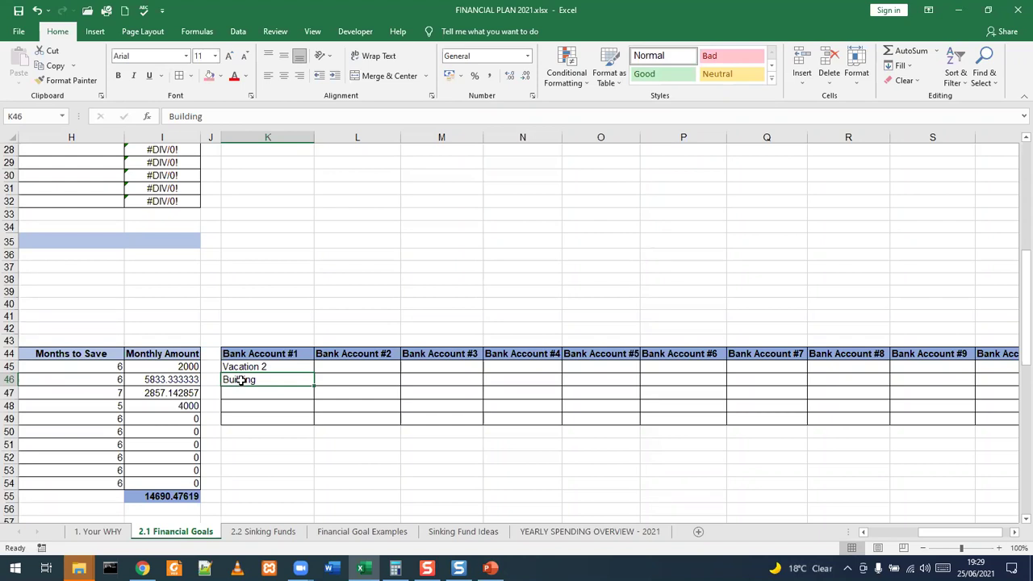
click(242, 355)
click(242, 367)
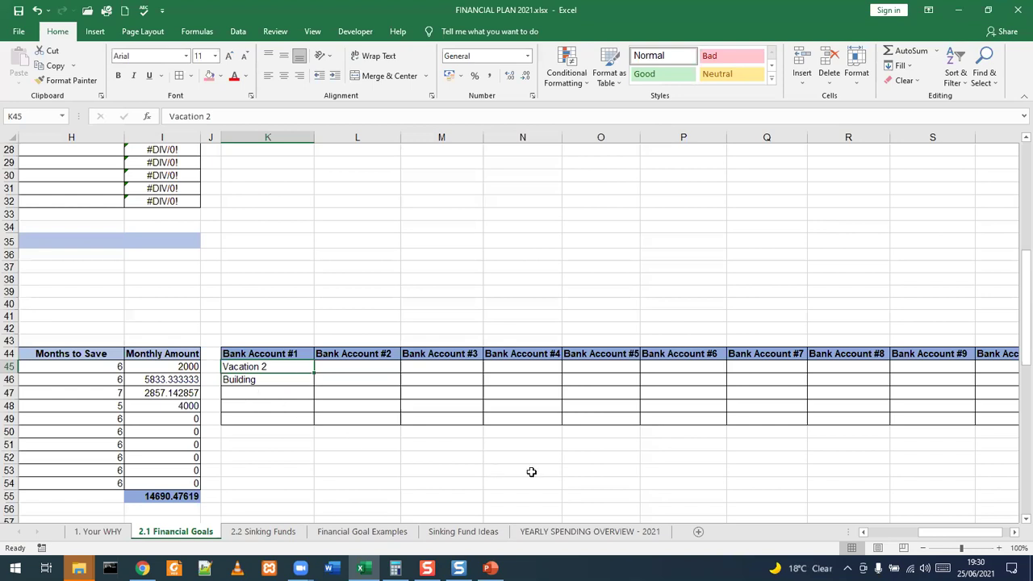
click(883, 533)
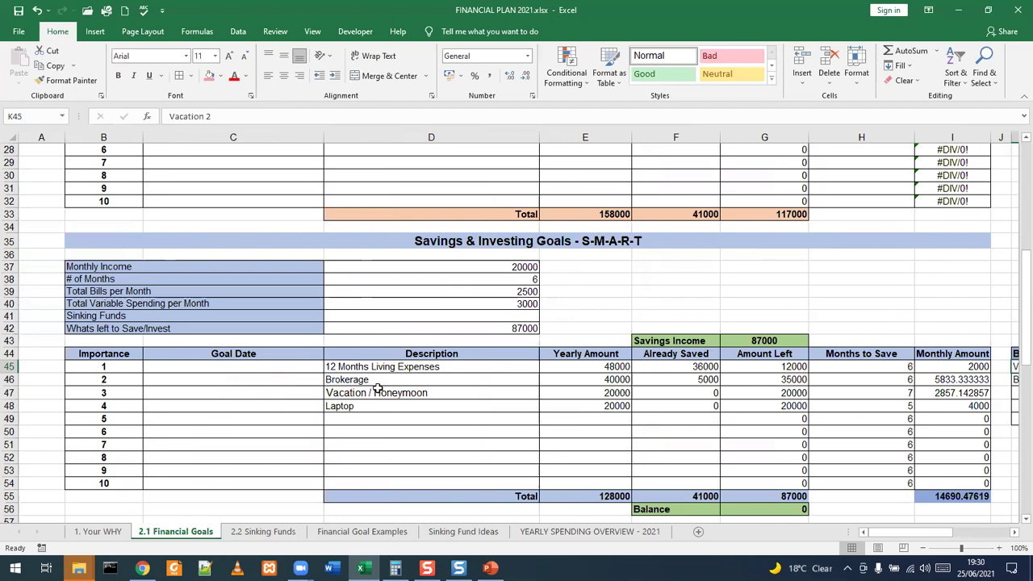
scroll(378, 388, up, 7)
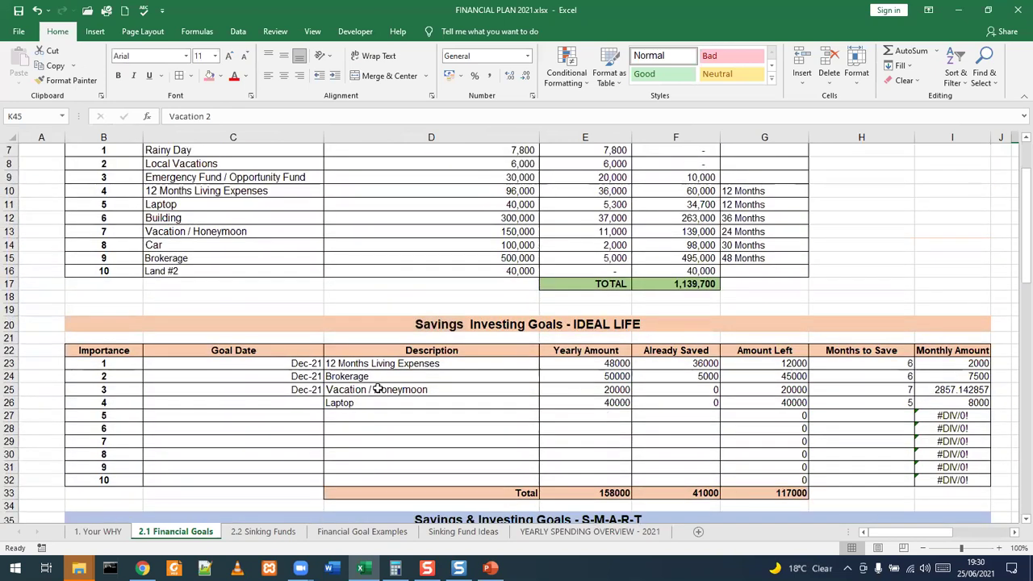
scroll(378, 388, up, 2)
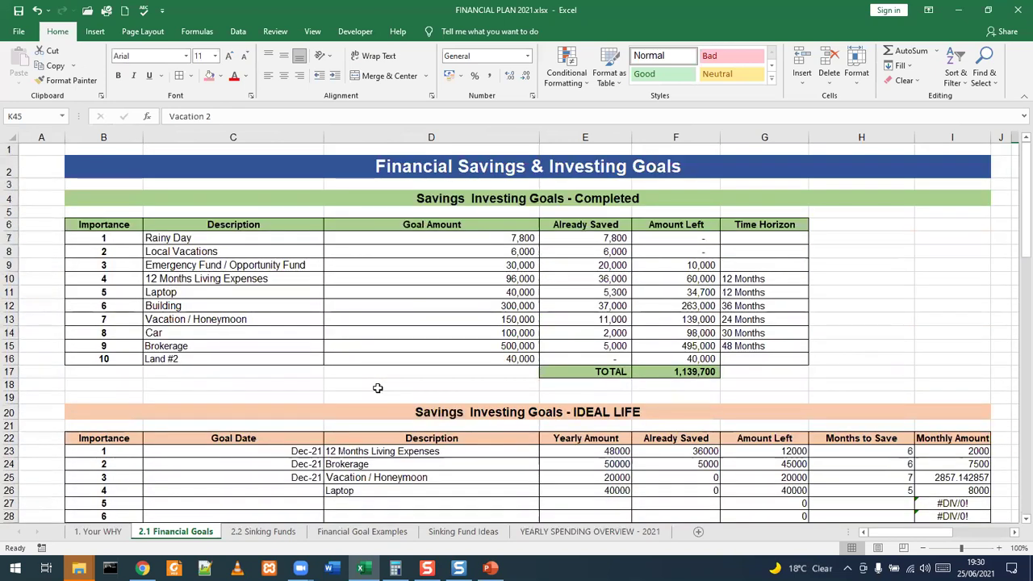
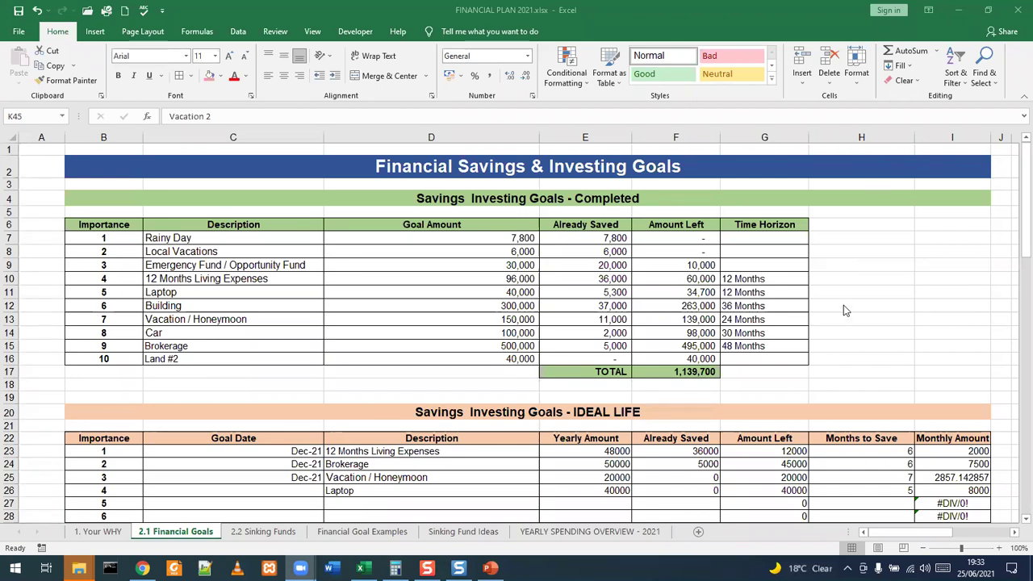
- Enter 2500 as the Sinking Funds amount in D41, then go to the 2.2 Sinking Funds sheet
scroll(843, 310, down, 3)
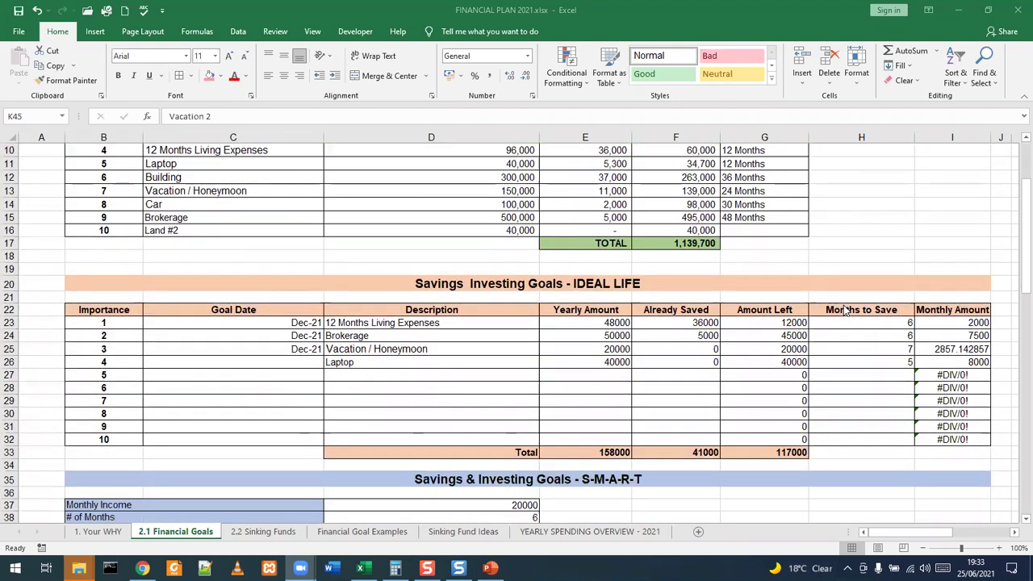
scroll(843, 310, down, 4)
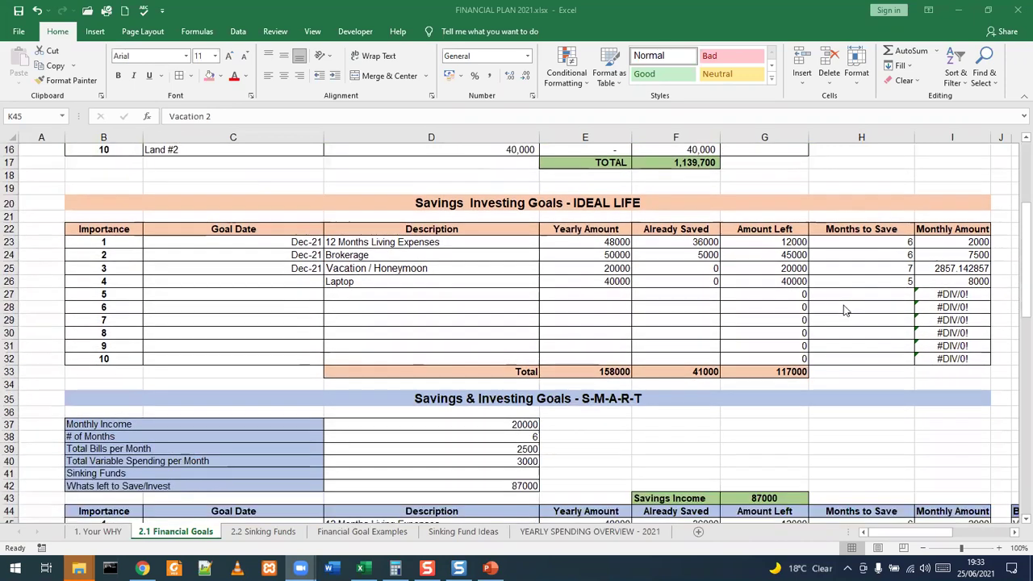
scroll(843, 311, up, 5)
scroll(843, 311, up, 2)
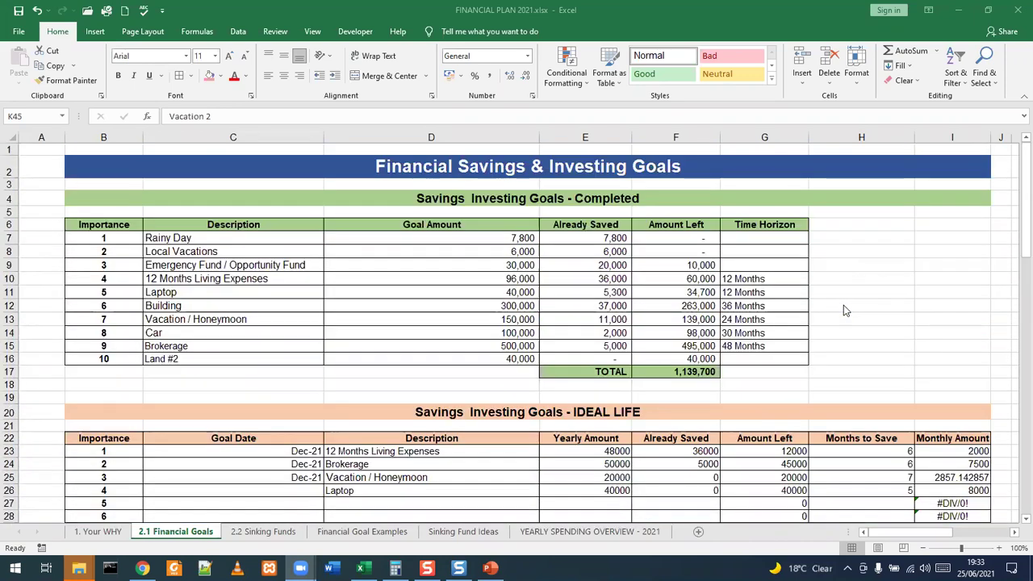
scroll(549, 250, down, 9)
scroll(549, 253, down, 4)
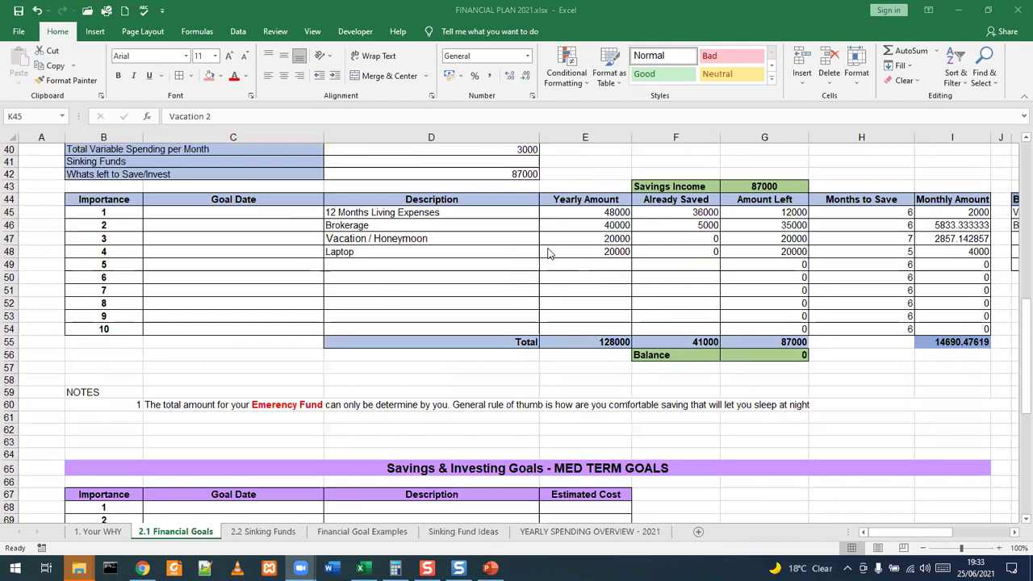
scroll(548, 253, up, 3)
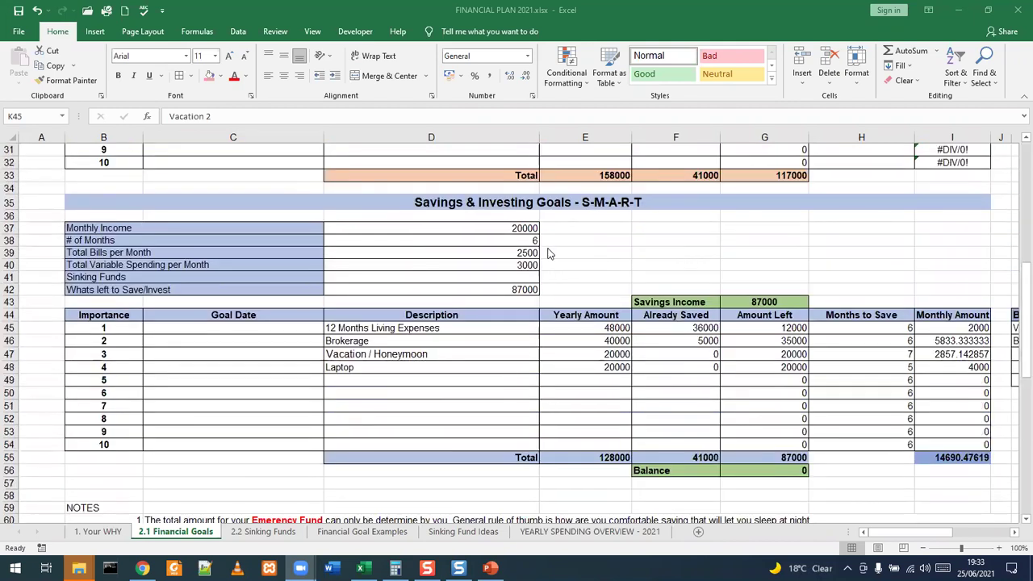
click(514, 280)
text(2500)
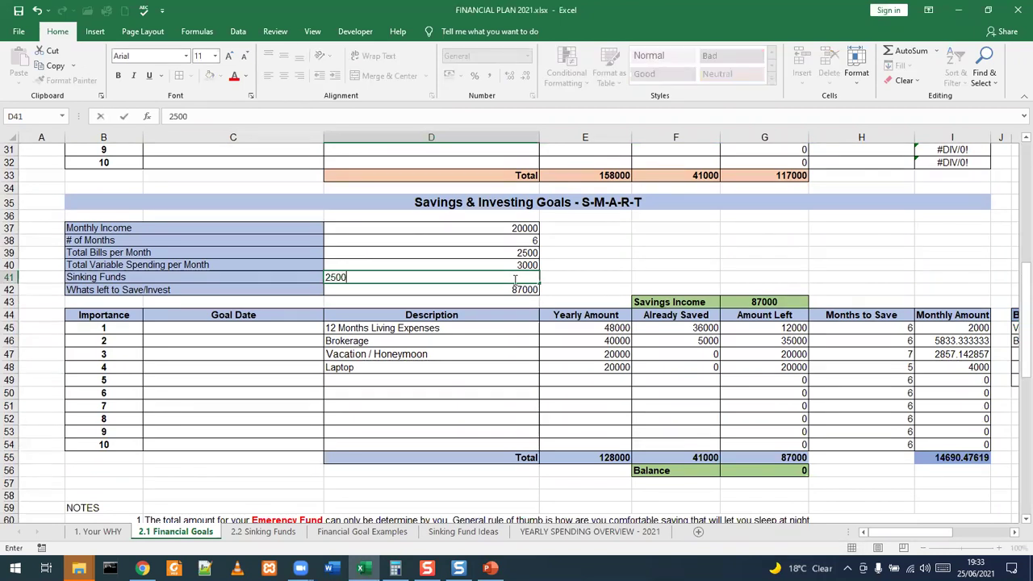
click(564, 288)
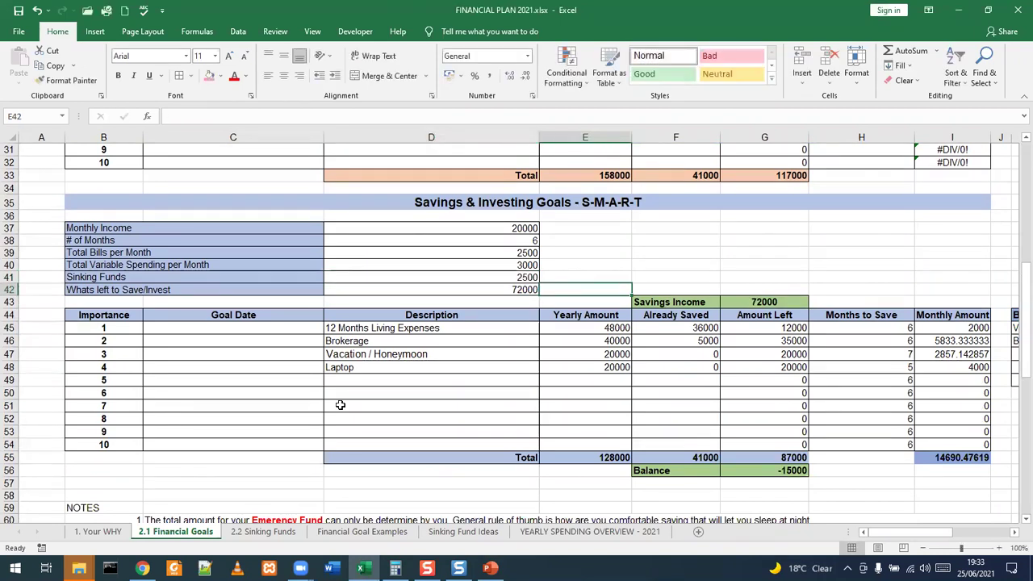
click(266, 533)
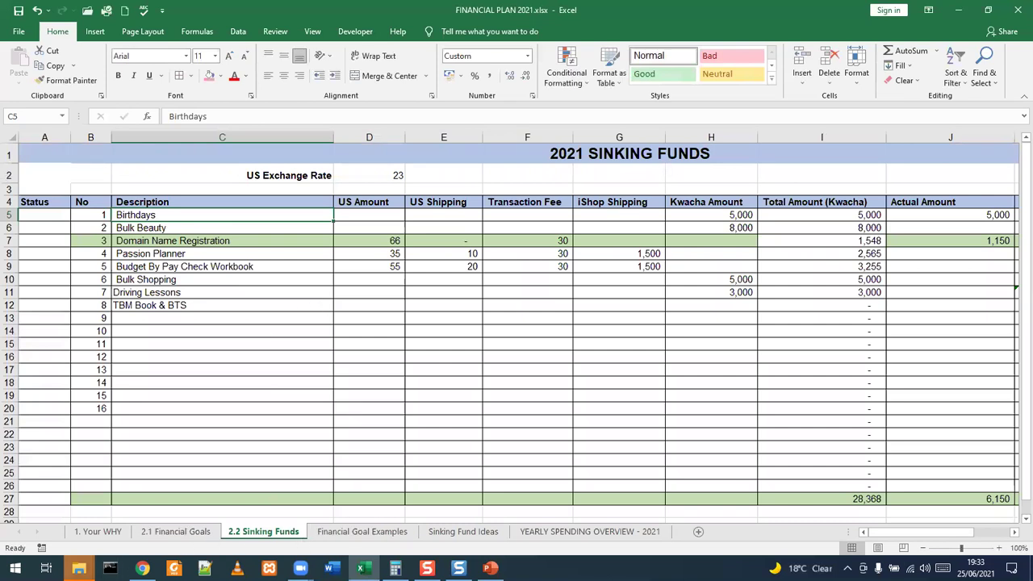
- In File Explorer, go to My Documents and select FINANCIAL PLAN 2020.xlsx
mouse_move(79, 567)
click(83, 535)
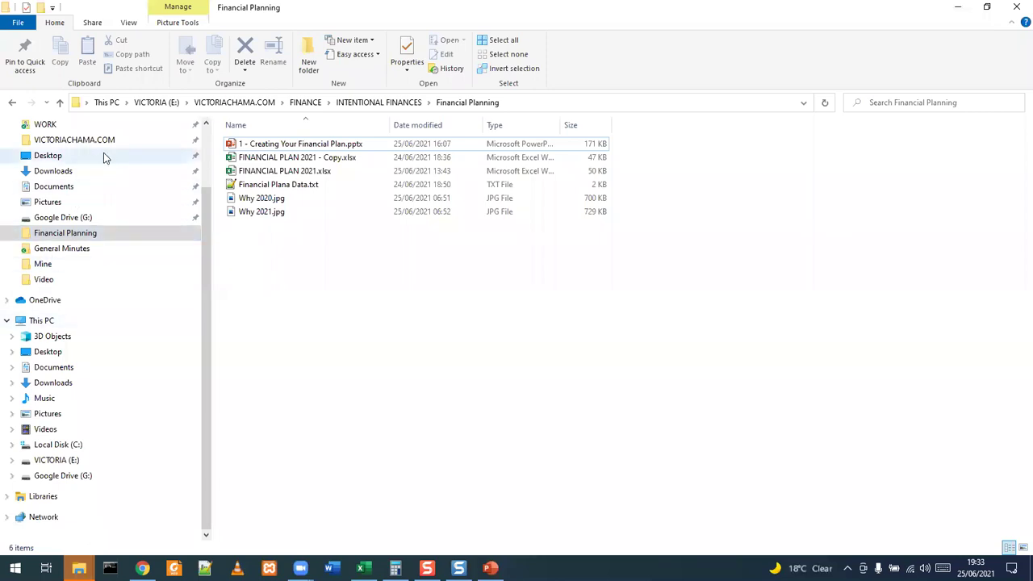
scroll(103, 157, up, 2)
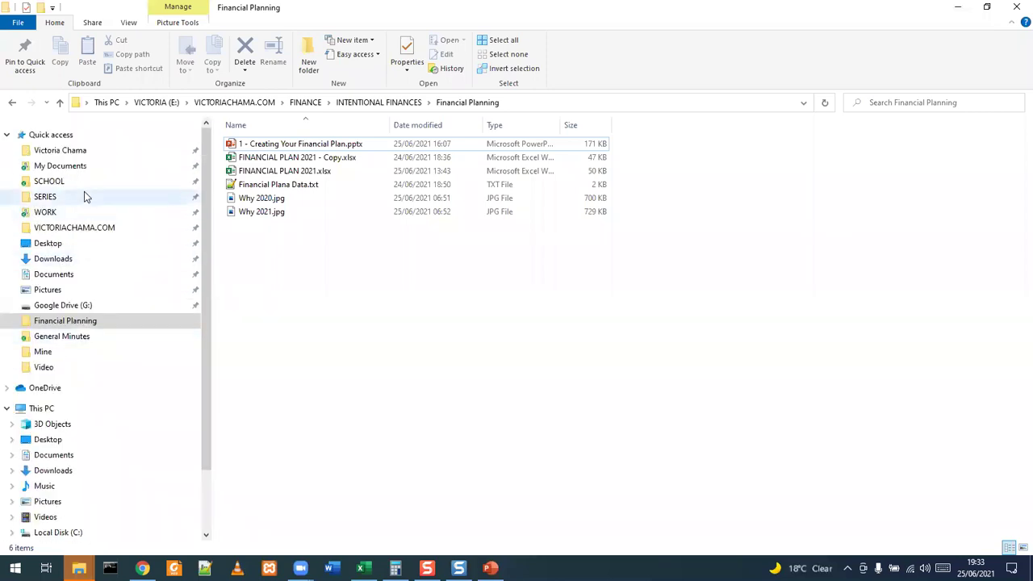
click(79, 166)
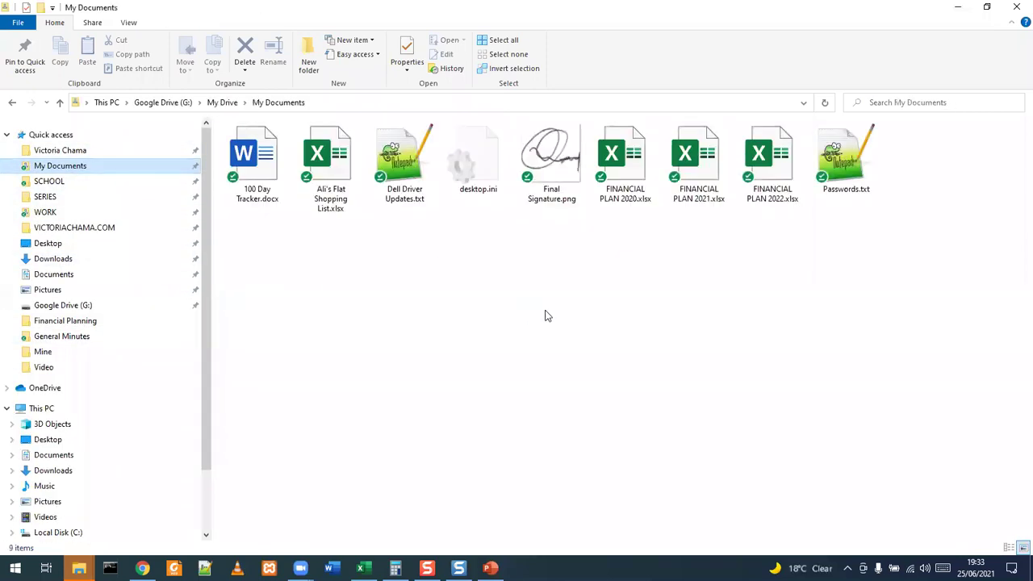
click(628, 176)
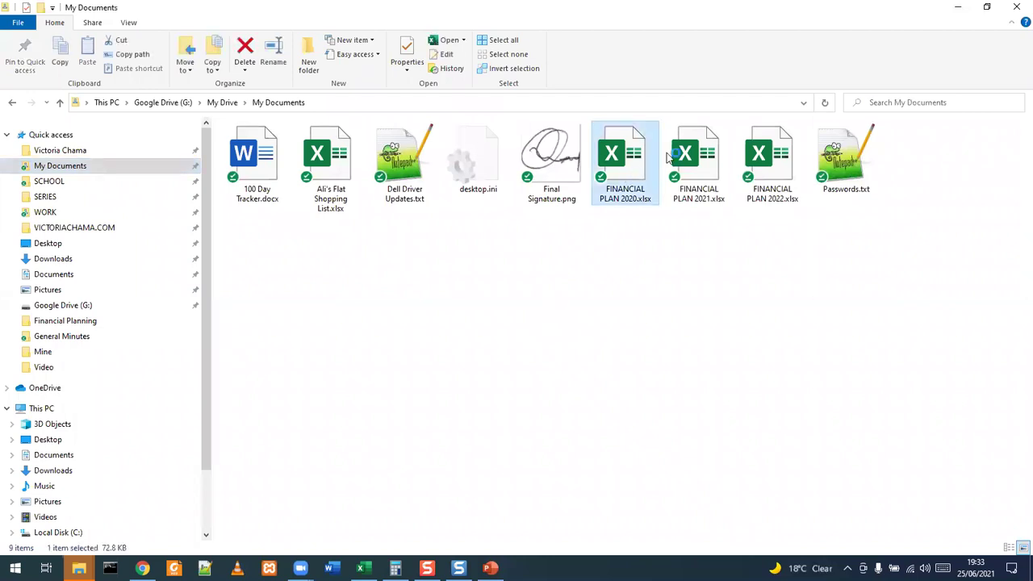
click(957, 8)
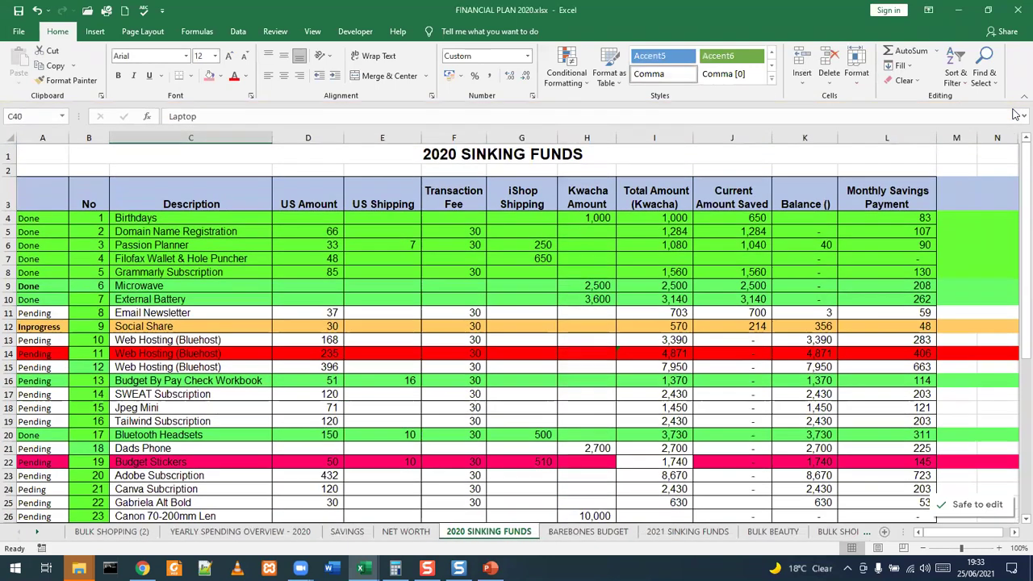
- Dismiss the Get Genuine Office warning, review the 2020 sinking funds list to item 38, then minimize it
click(1021, 110)
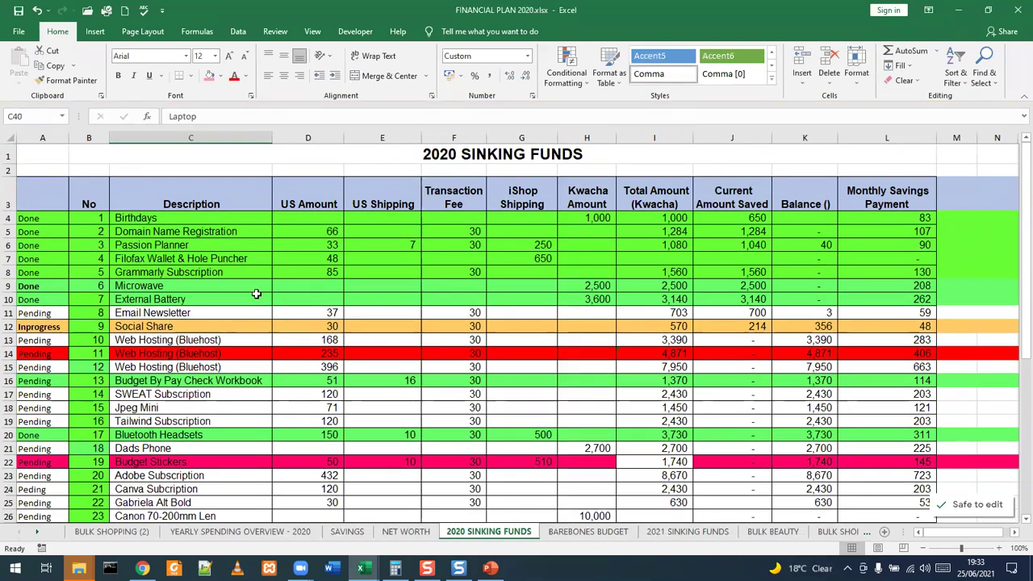
scroll(227, 285, down, 3)
scroll(227, 285, down, 4)
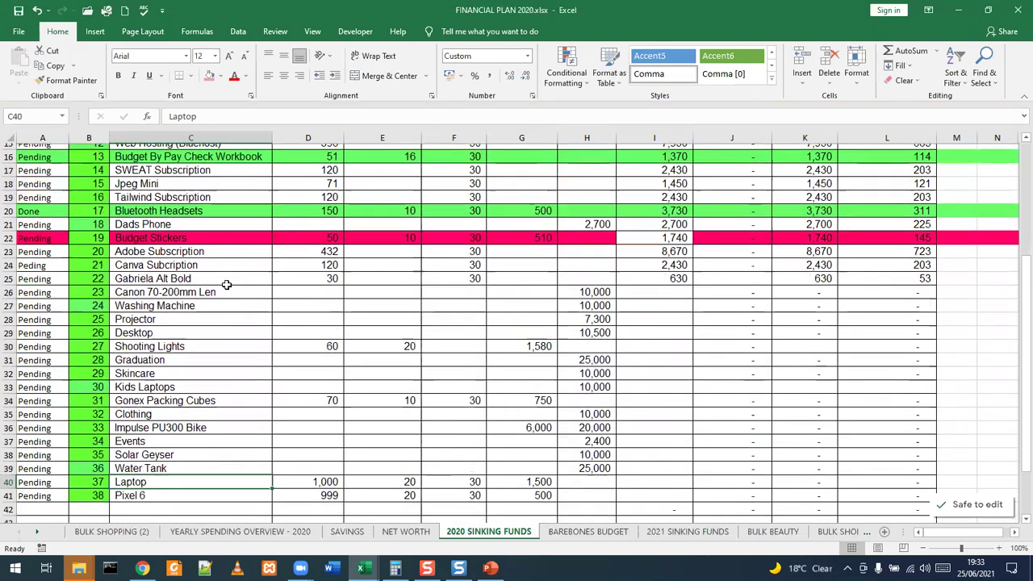
click(94, 450)
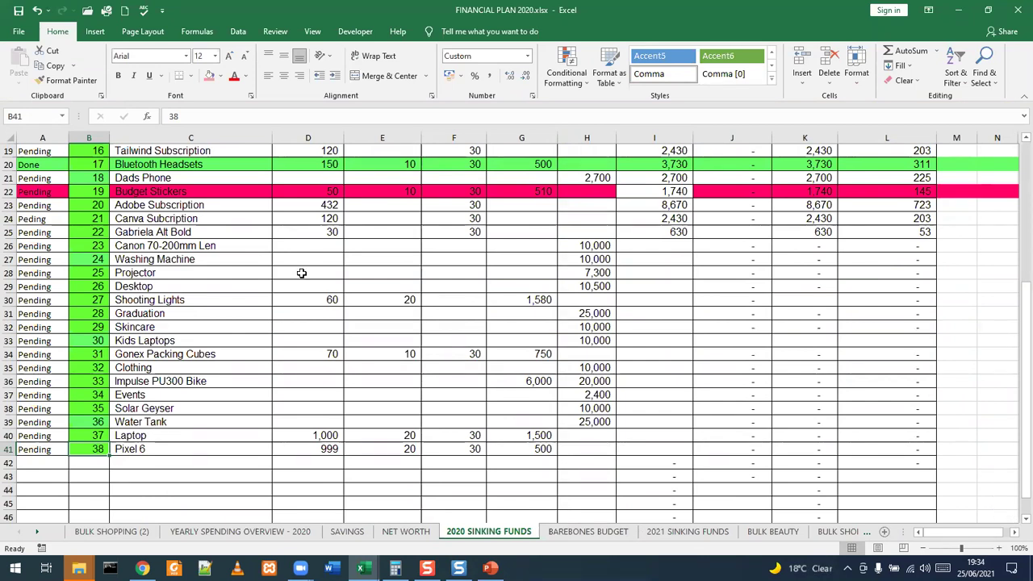
scroll(272, 355, up, 6)
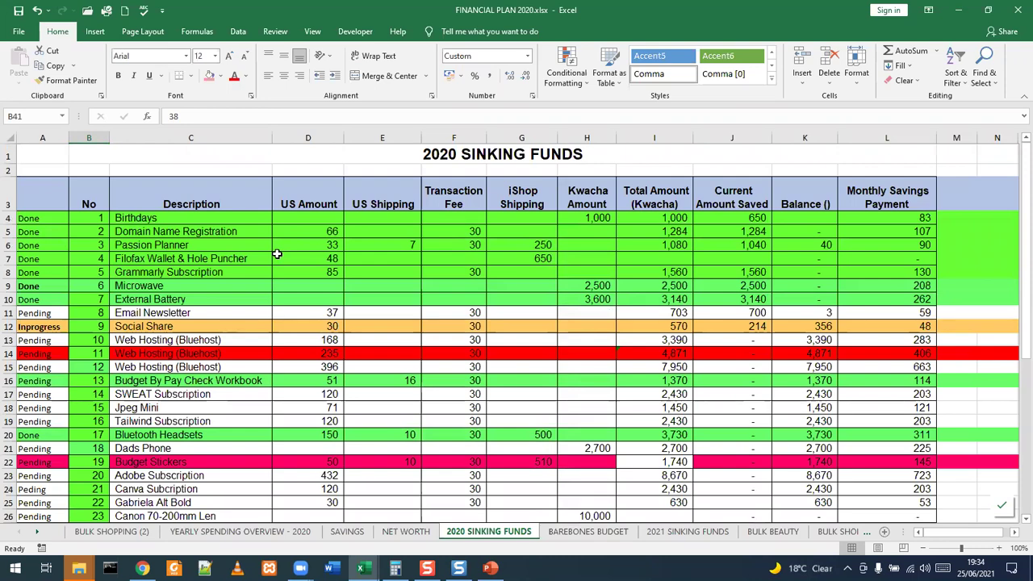
scroll(277, 254, down, 2)
scroll(277, 254, up, 2)
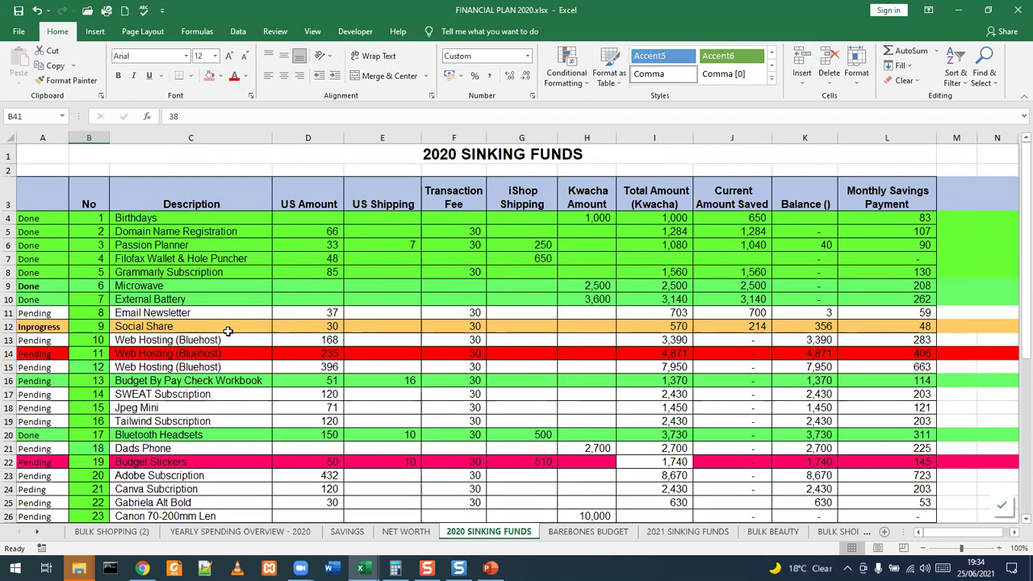
scroll(228, 331, down, 6)
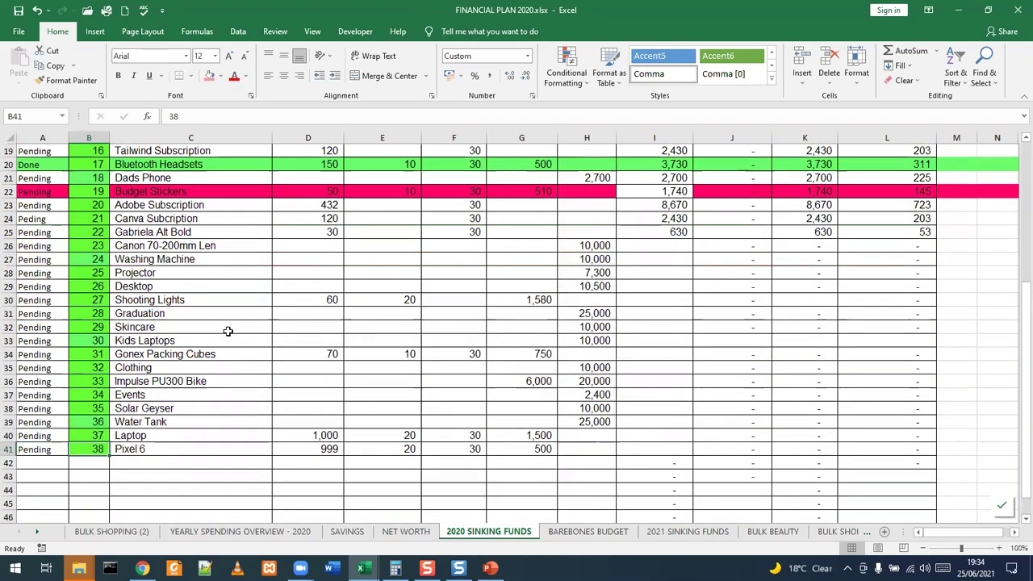
scroll(228, 330, up, 6)
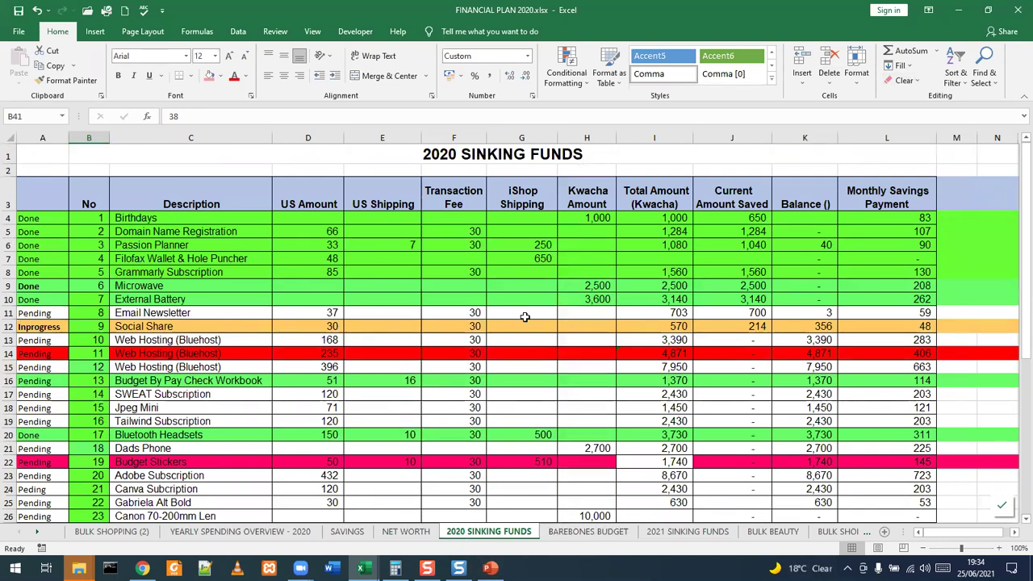
click(960, 9)
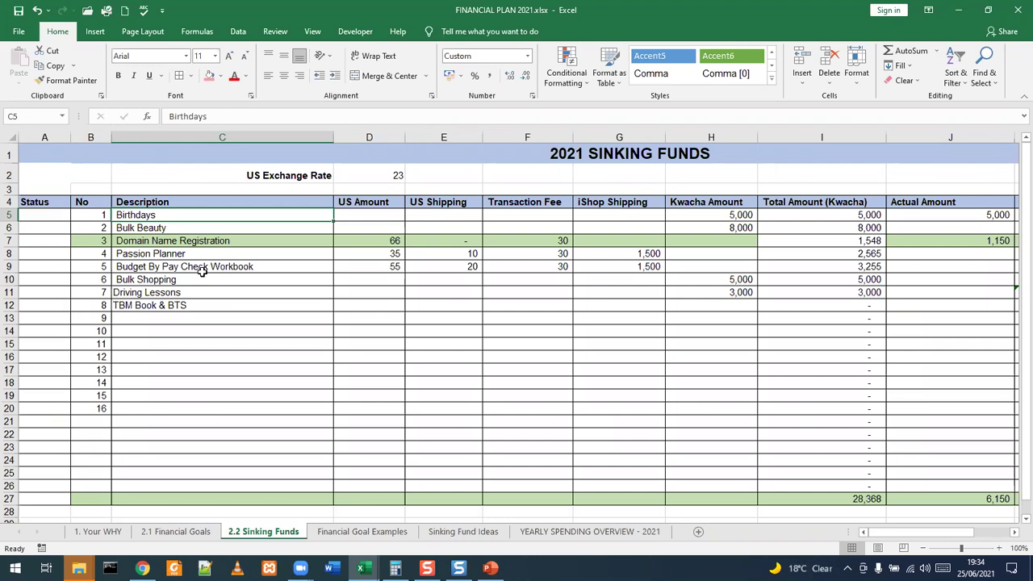
drag(189, 217, 184, 304)
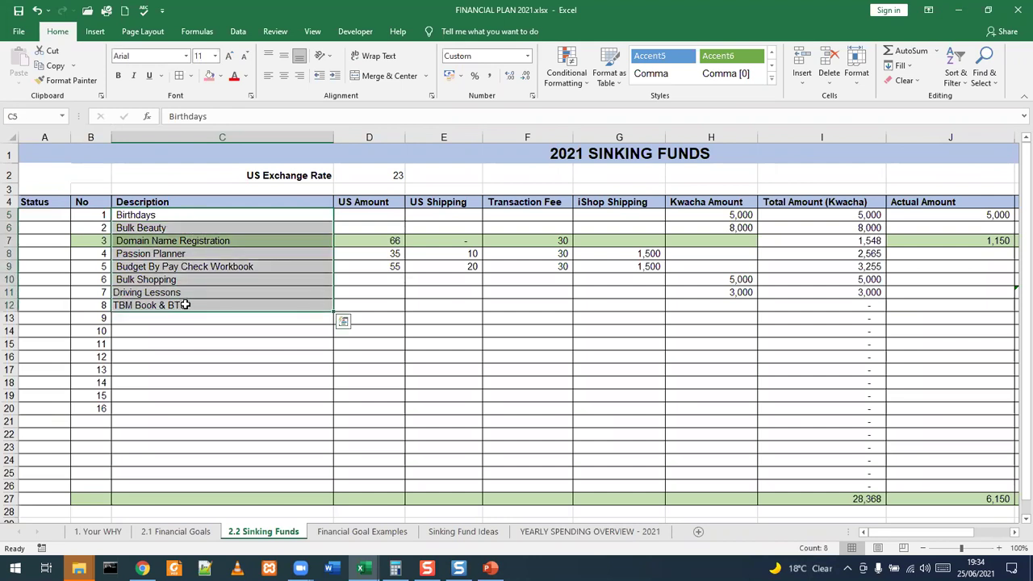
click(178, 359)
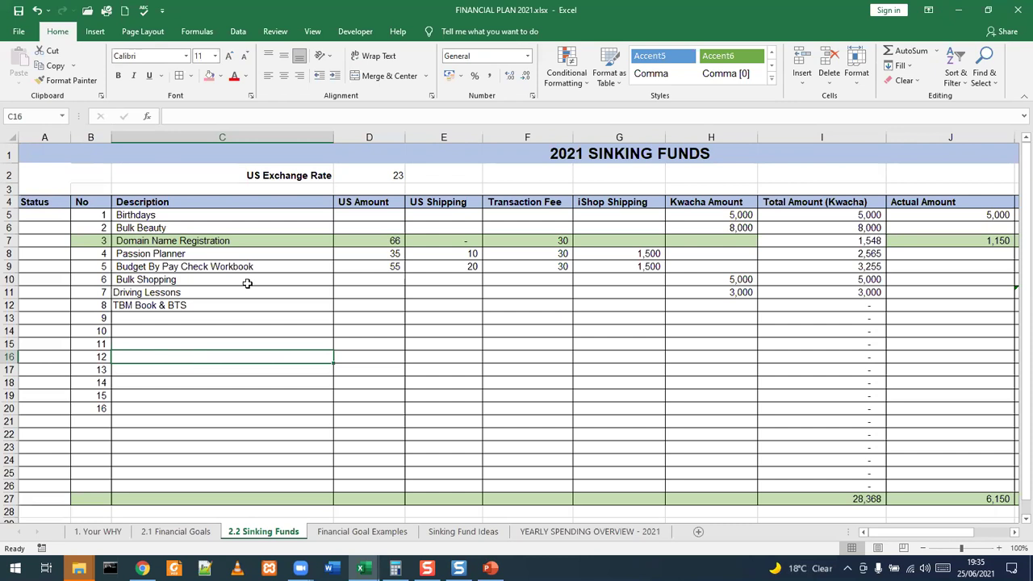
click(359, 213)
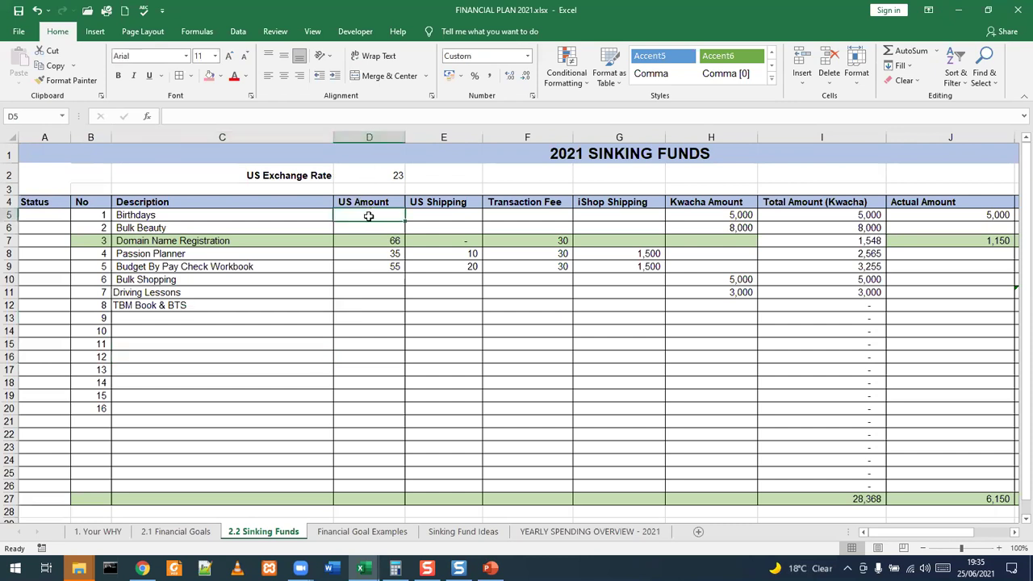
click(367, 201)
click(458, 204)
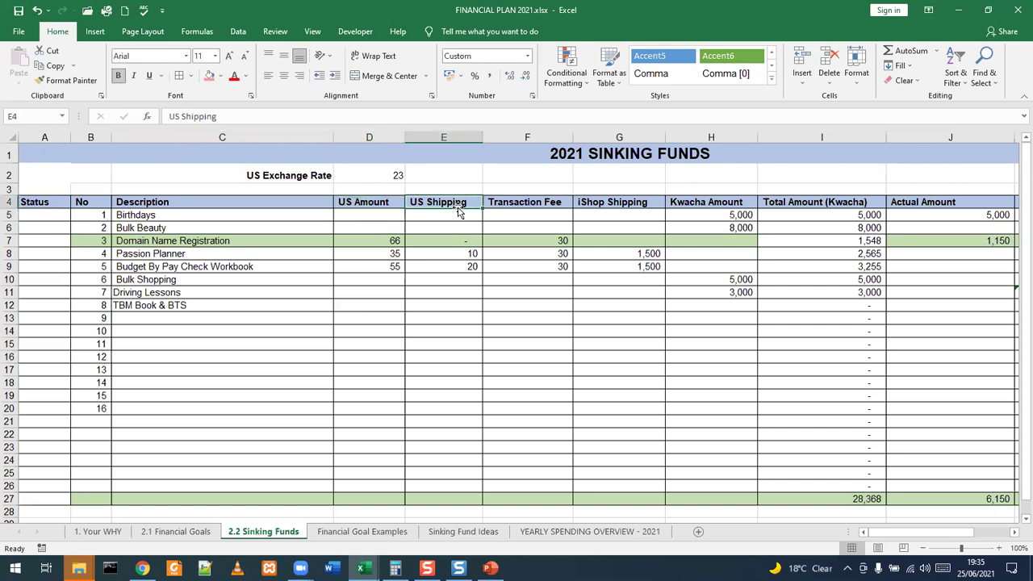
click(509, 202)
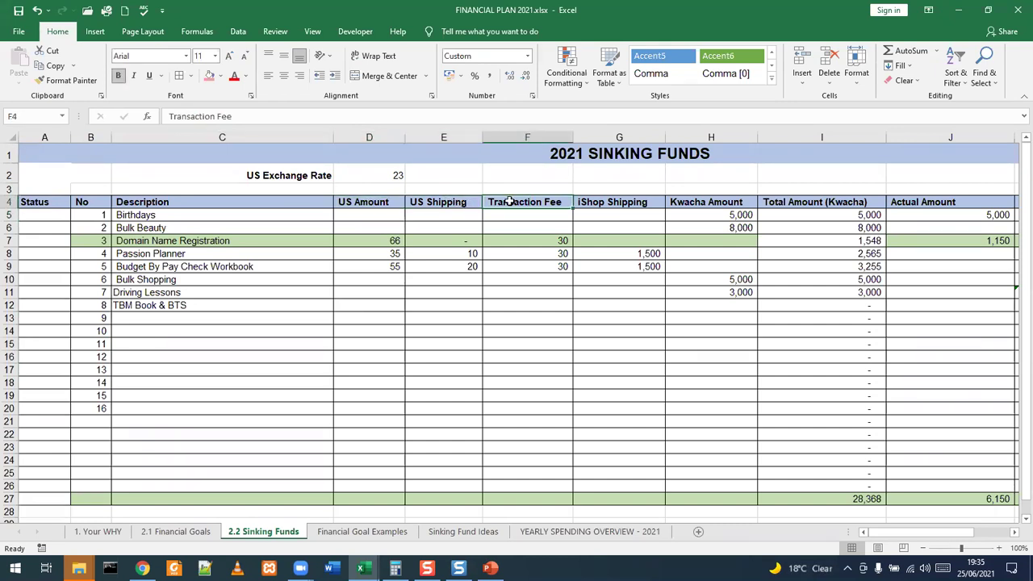
click(614, 201)
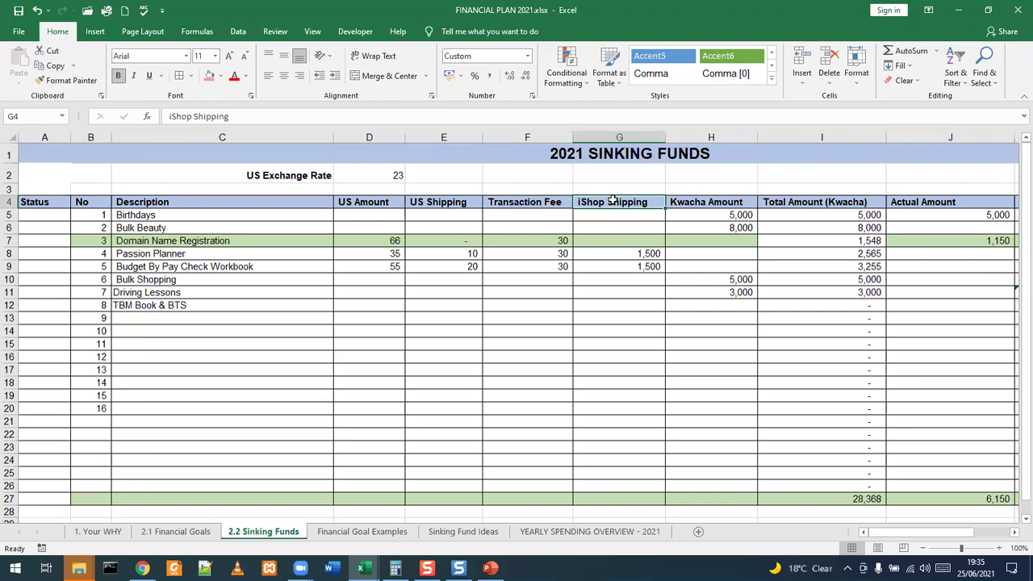
click(380, 177)
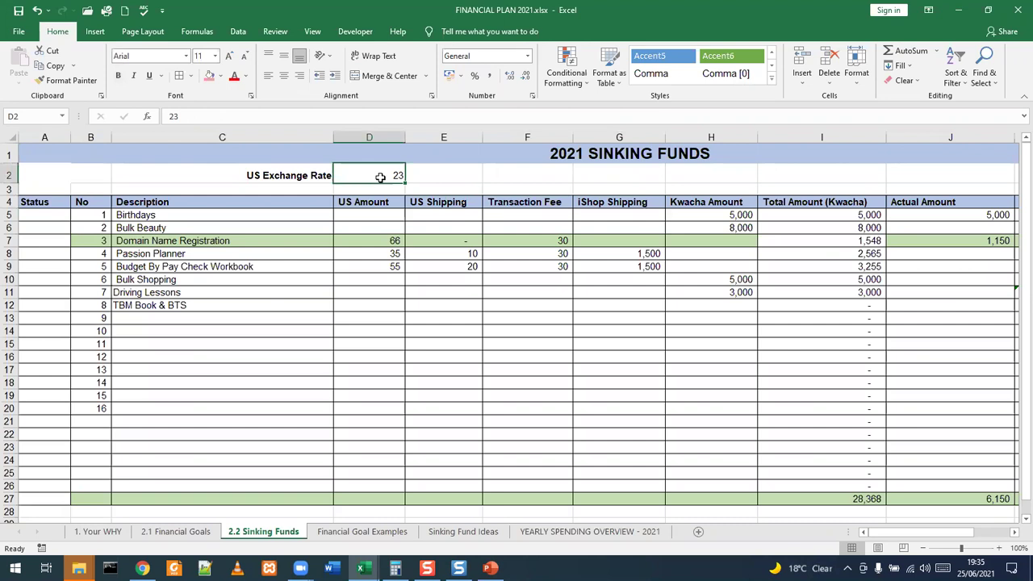
- Set the US exchange rate in D2 to 24.5 and check the recalculated Kwacha totals in I5:I11
text(24)
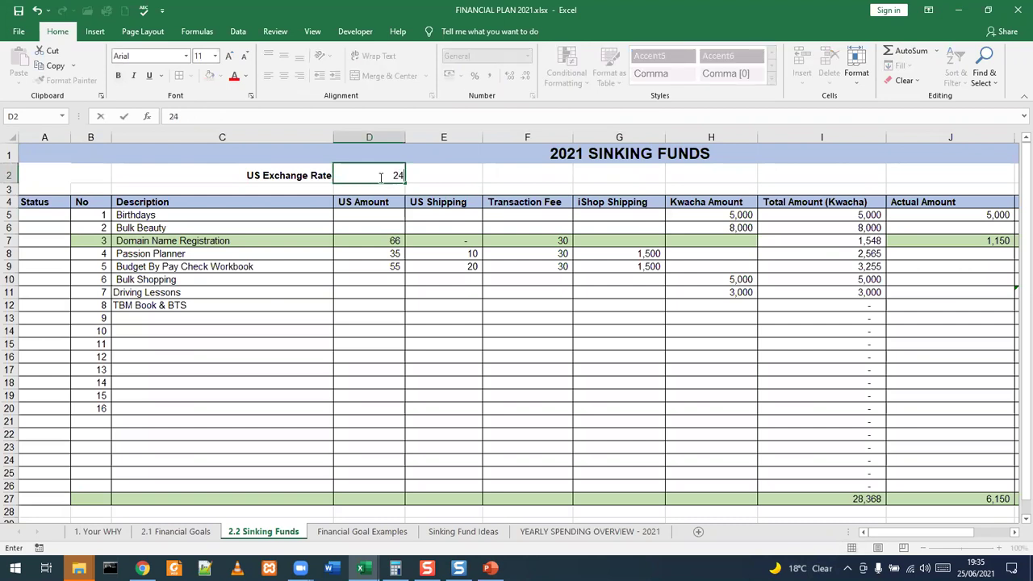
text(.5)
click(380, 205)
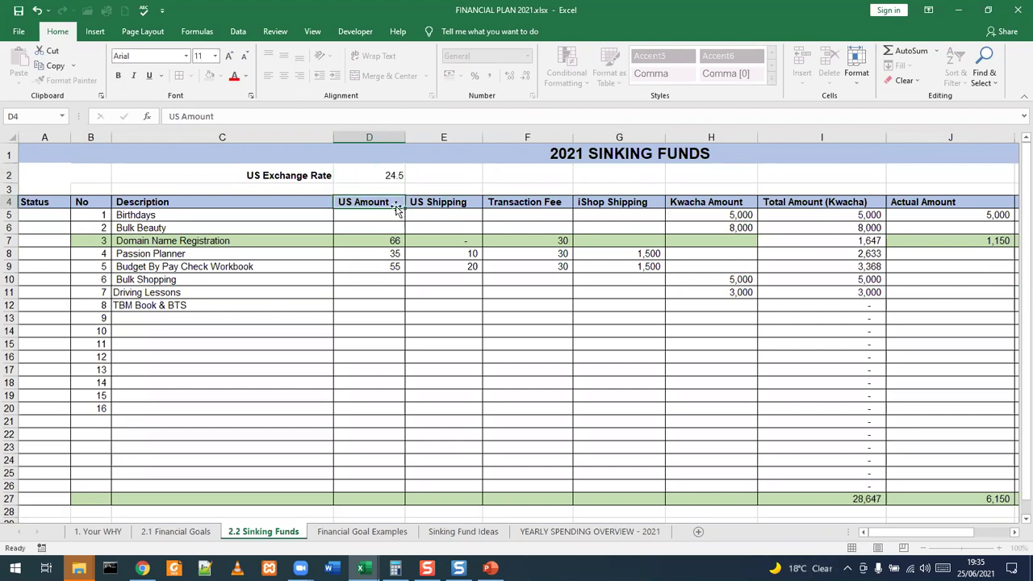
drag(863, 214, 855, 301)
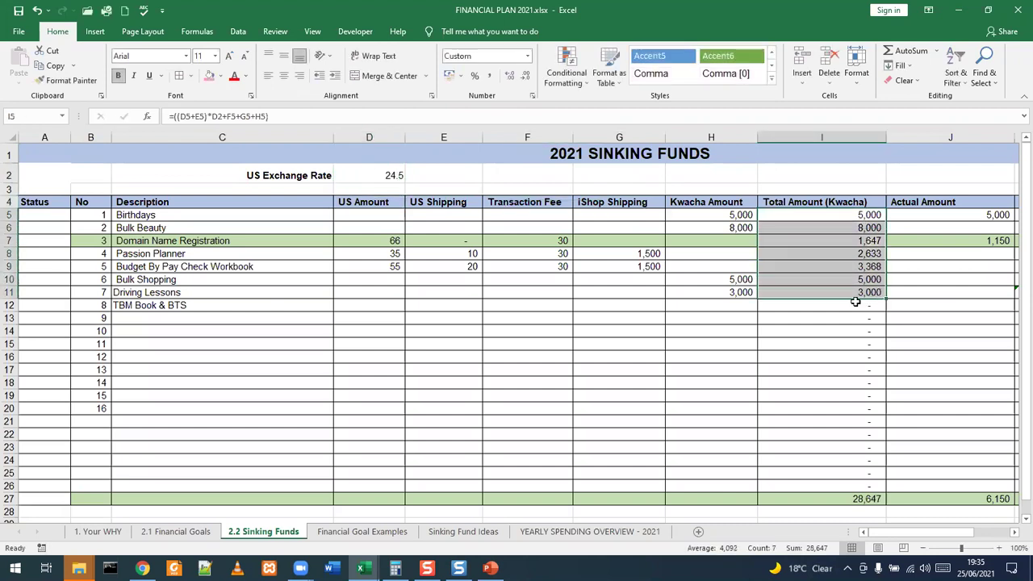
click(652, 336)
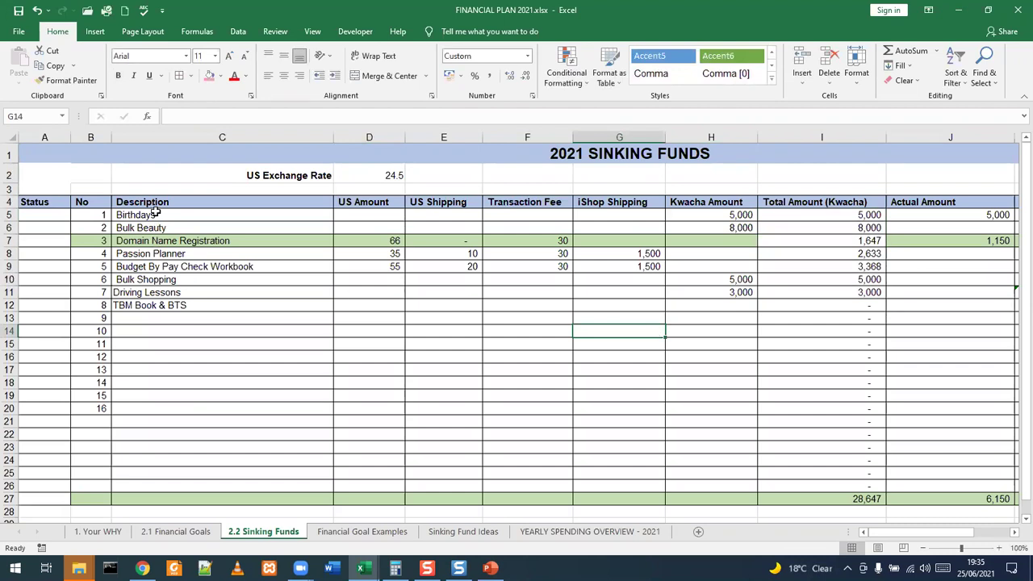
- Review the descriptions from Birthdays to TBM Book & BTS and the Domain Name Registration amount
drag(156, 211, 153, 304)
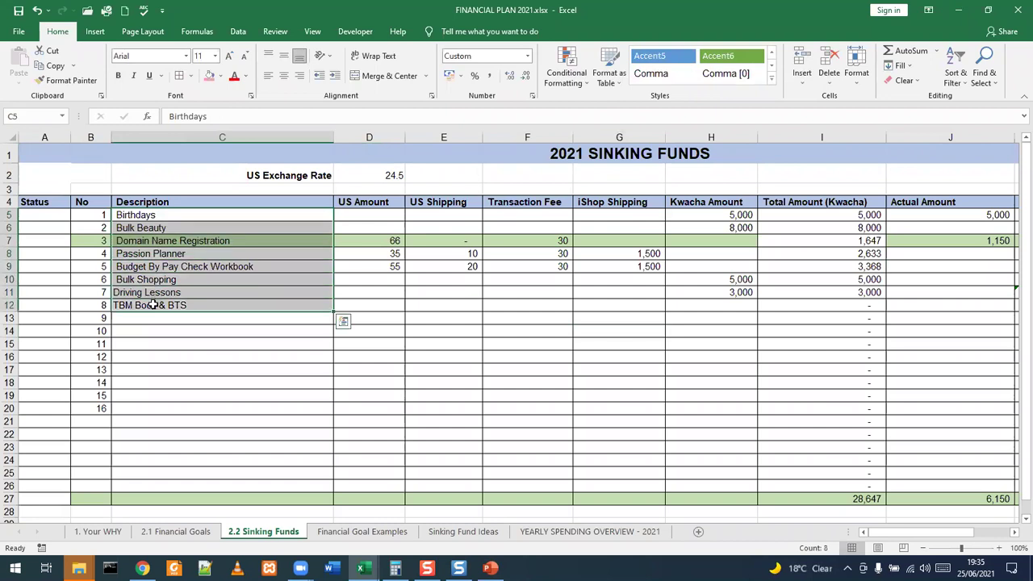
click(153, 212)
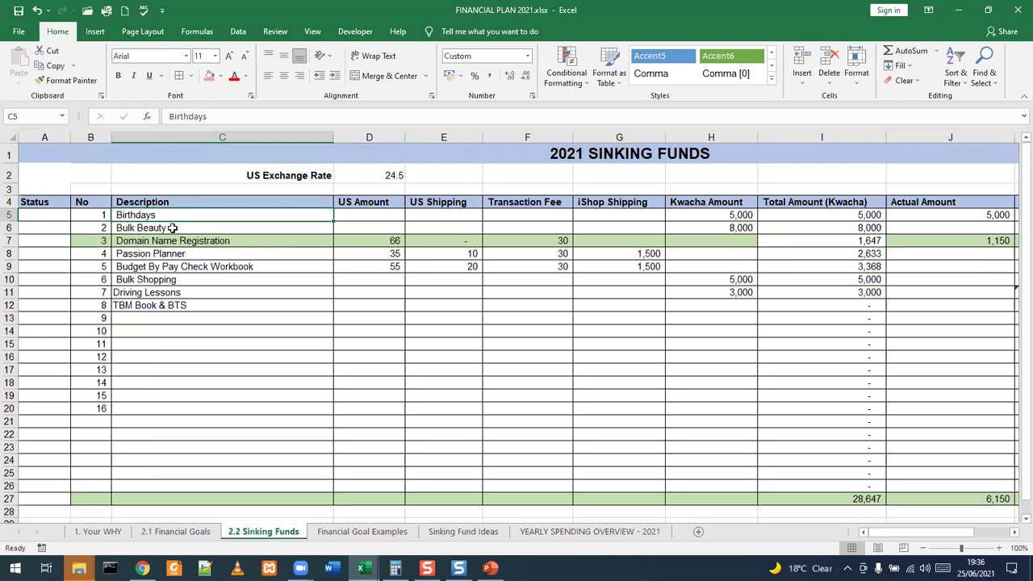
click(172, 229)
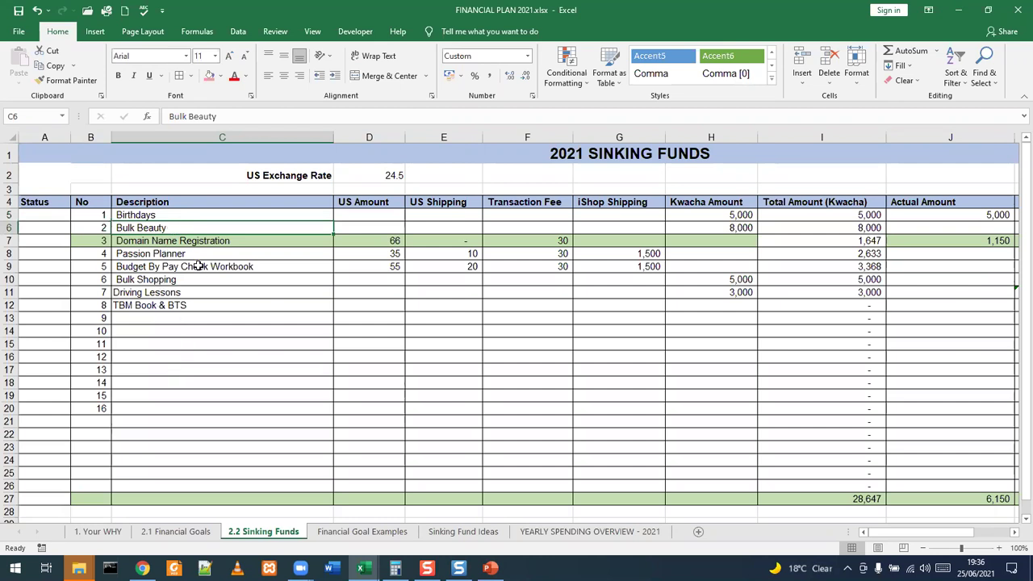
drag(193, 214, 187, 307)
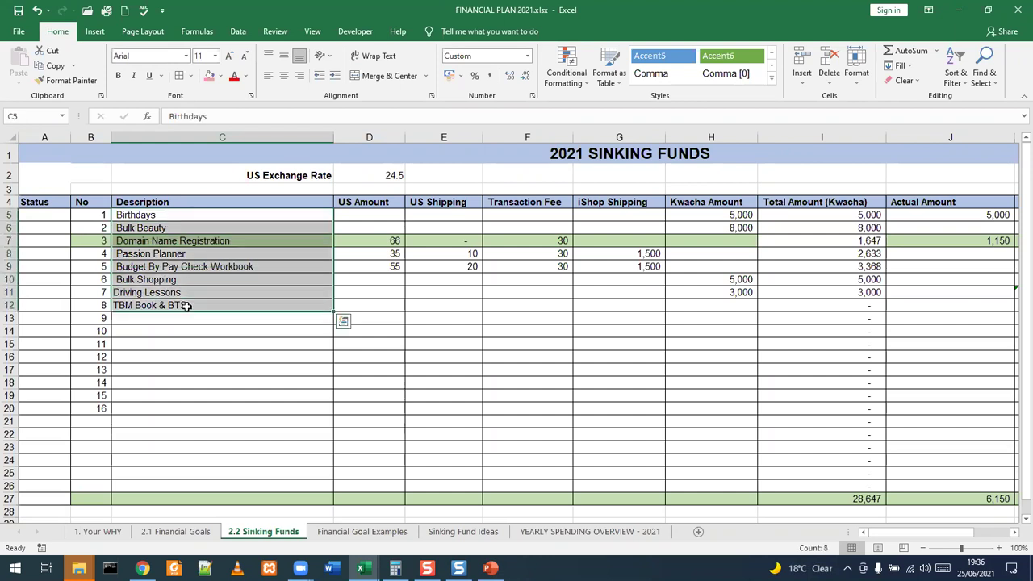
click(382, 241)
- Check the Domain Name Registration, Passion Planner fee and monthly savings total cells, then select the exchange-rate cell D2
click(454, 244)
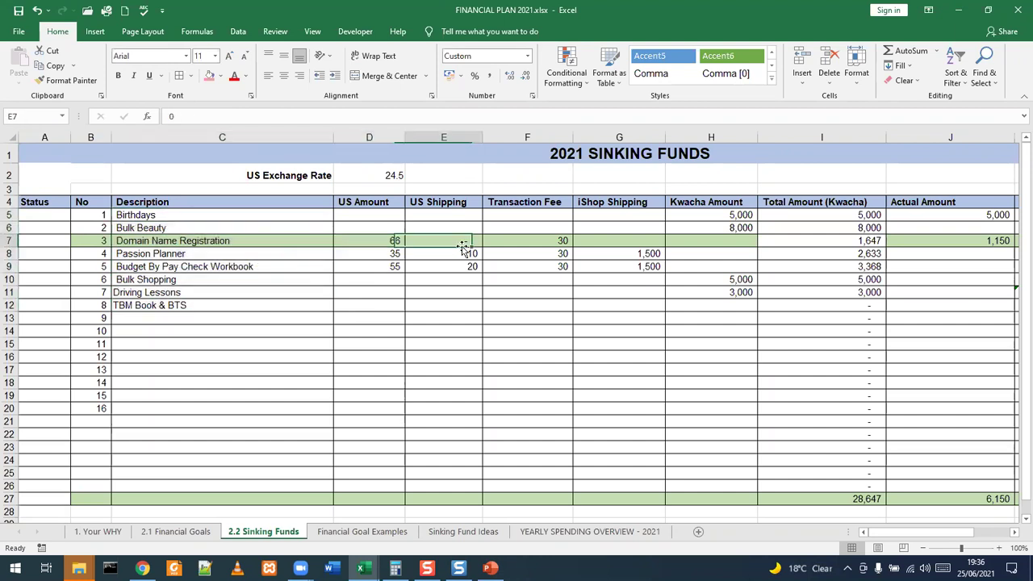
click(549, 252)
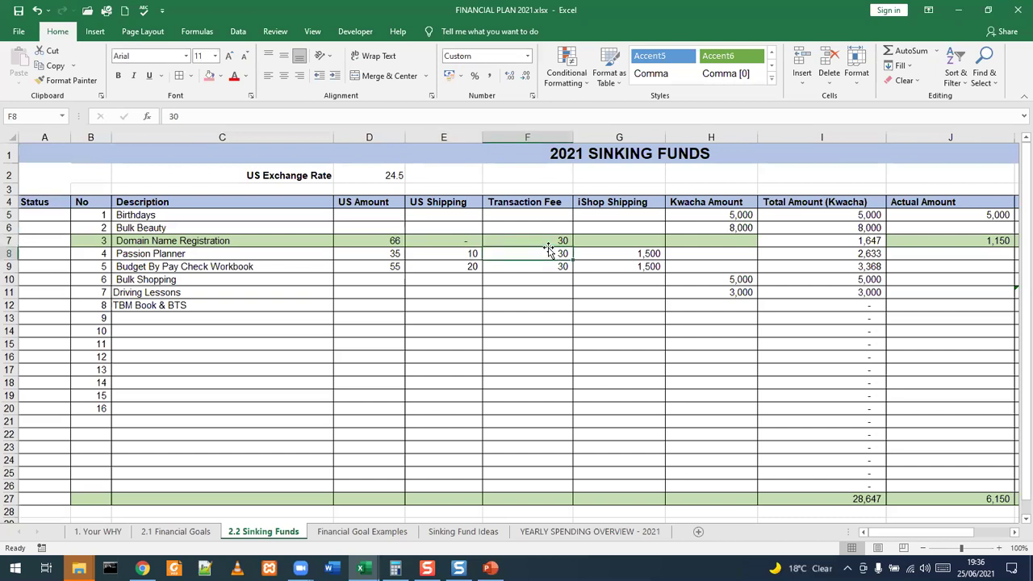
mouse_move(893, 533)
mouse_down()
mouse_move(920, 534)
mouse_move(902, 534)
mouse_up()
click(831, 498)
click(389, 176)
- Enter 22 as the US exchange rate and check the monthly savings total =SUM(K5:K26) in K27
text(22)
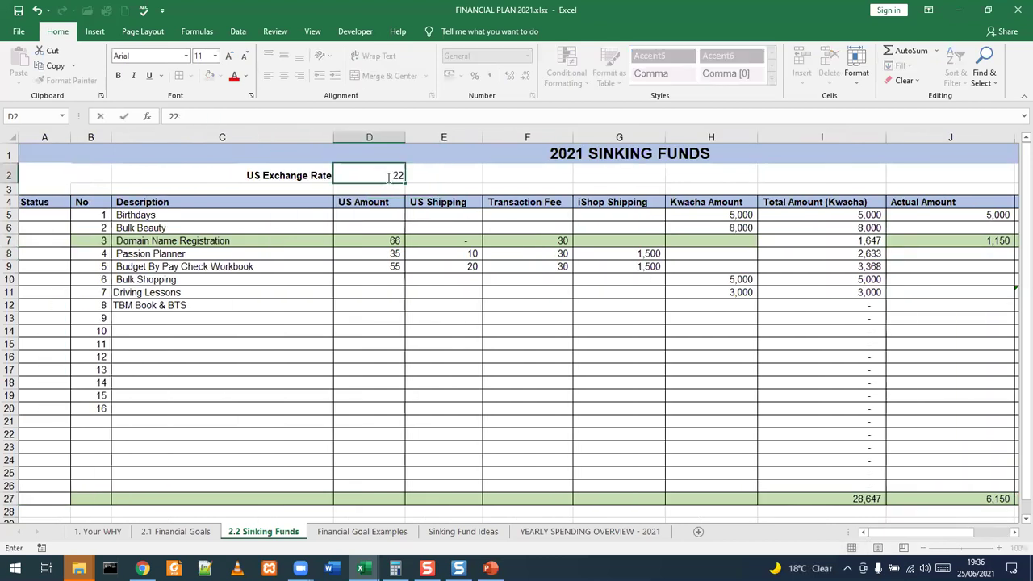
click(389, 227)
drag(928, 534, 962, 533)
click(834, 510)
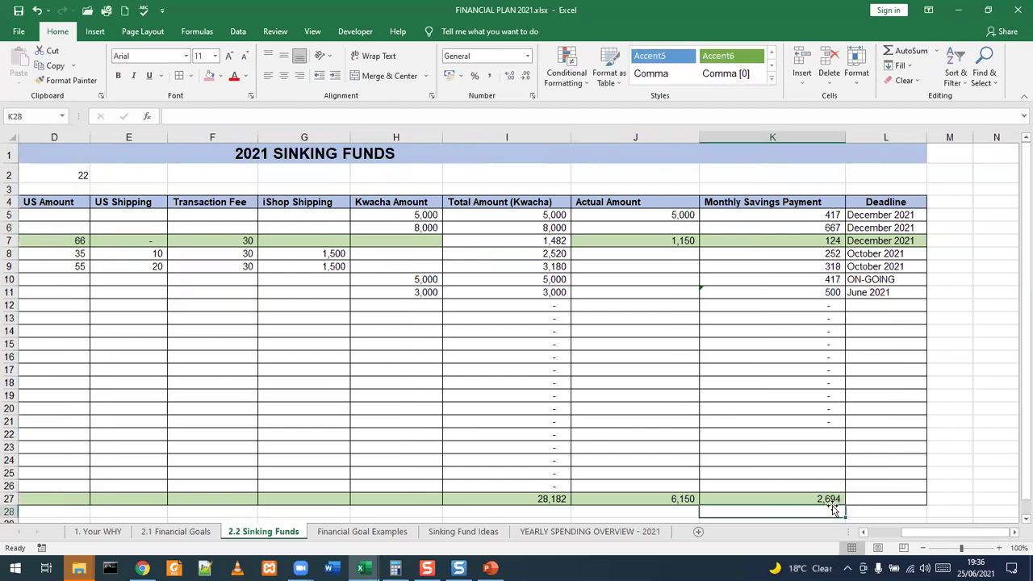
click(822, 498)
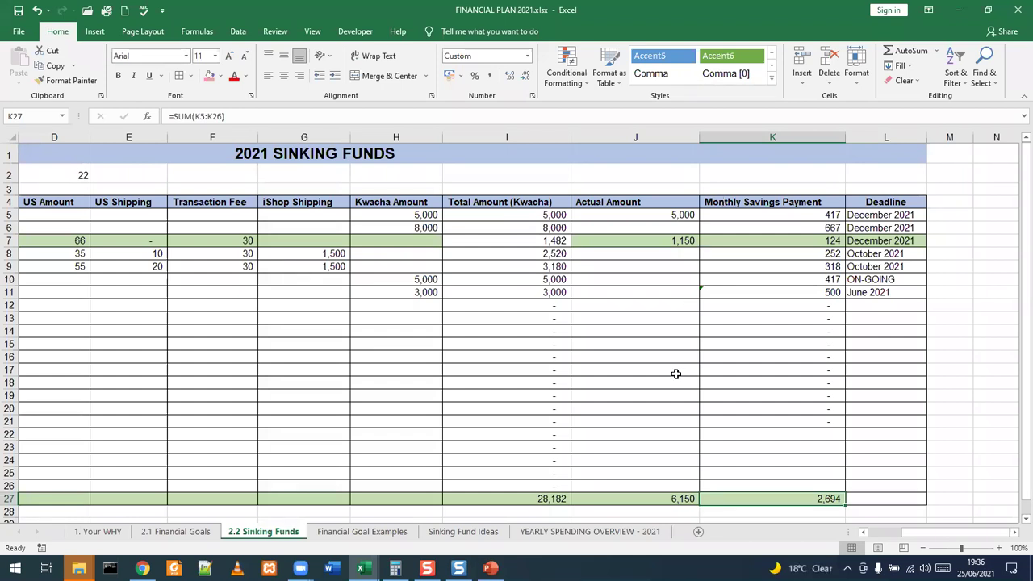
drag(910, 533, 877, 537)
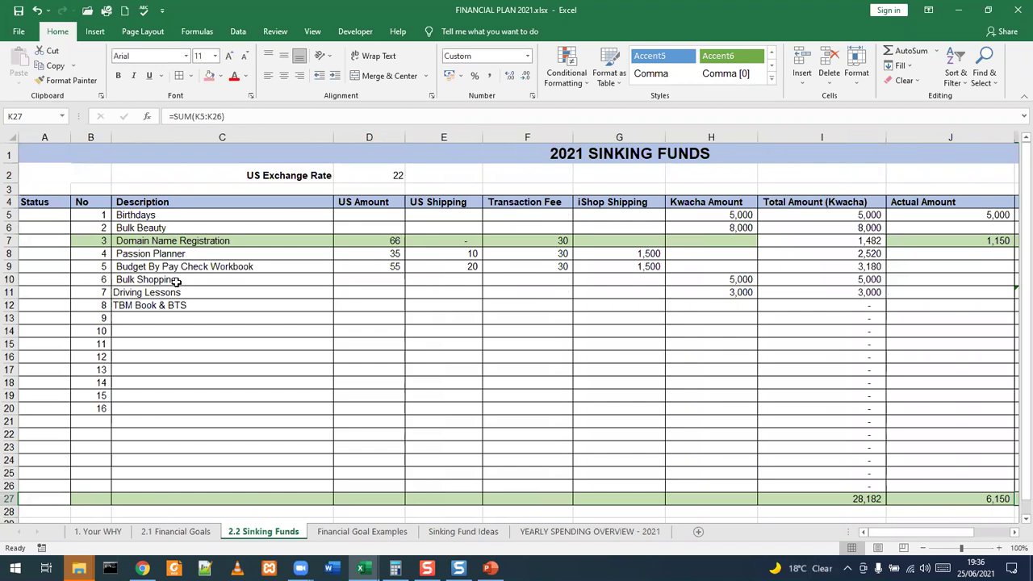
- Change the US exchange rate in D2 to 28
click(371, 171)
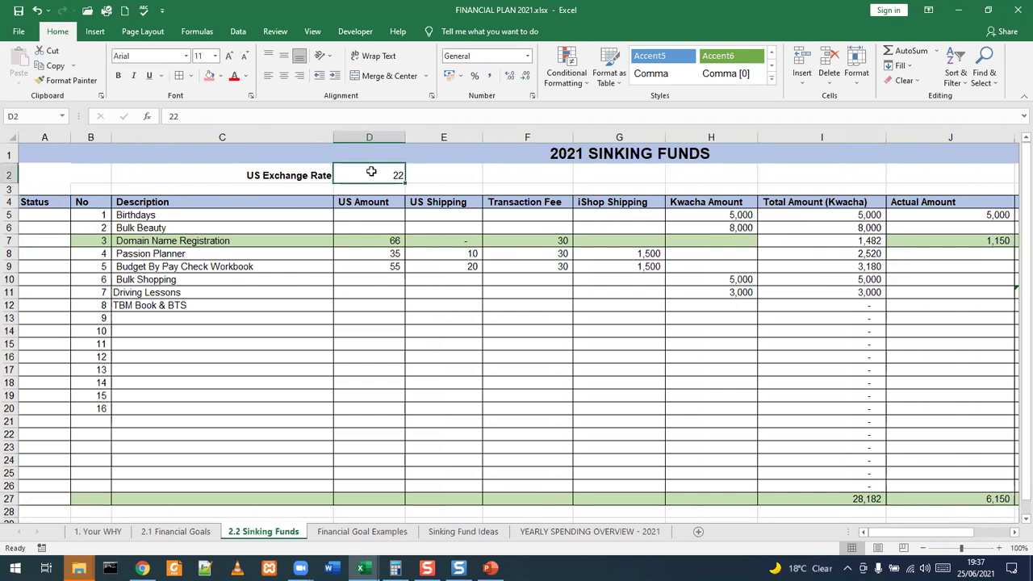
text(27)
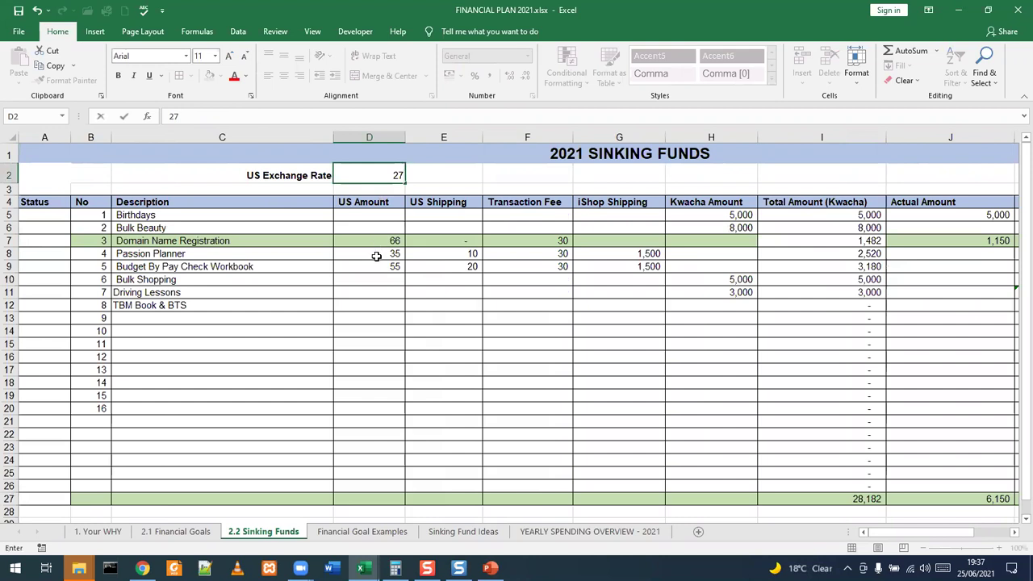
key(BackSpace)
text(8)
click(351, 317)
- Inspect the Domain Name Registration and Passion Planner Kwacha total formulas in I7 and I8
click(867, 241)
click(868, 254)
scroll(887, 532, right, 3)
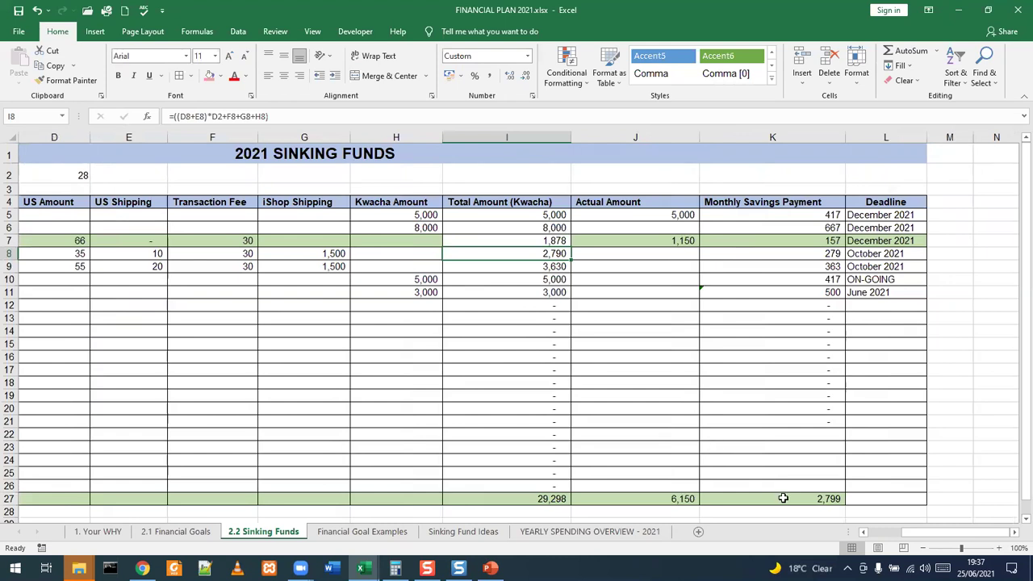
drag(908, 534, 864, 539)
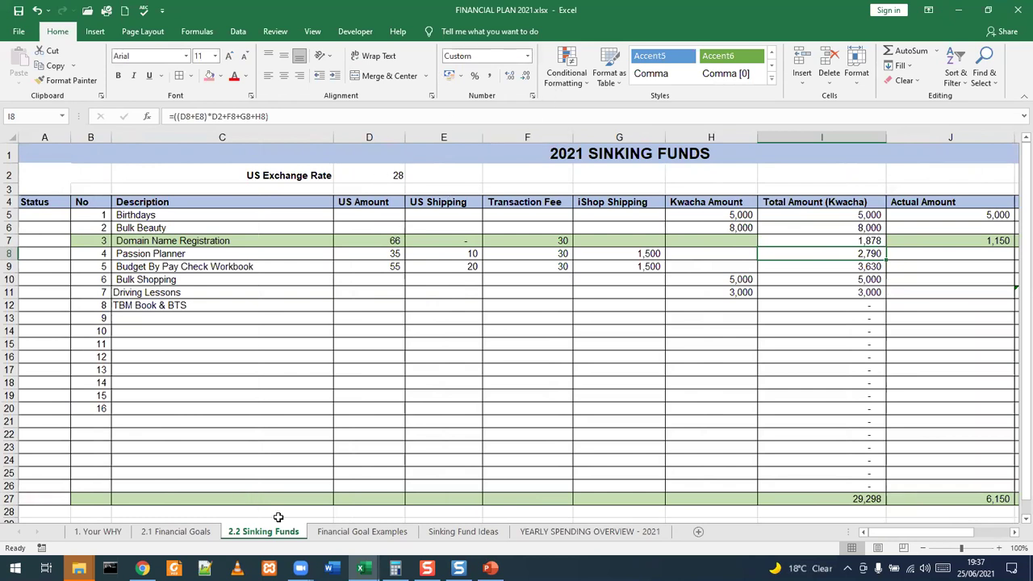
- View the Sinking Fund Ideas sheet, then show slide 4, TBM Freedom Steps, in PowerPoint
click(440, 535)
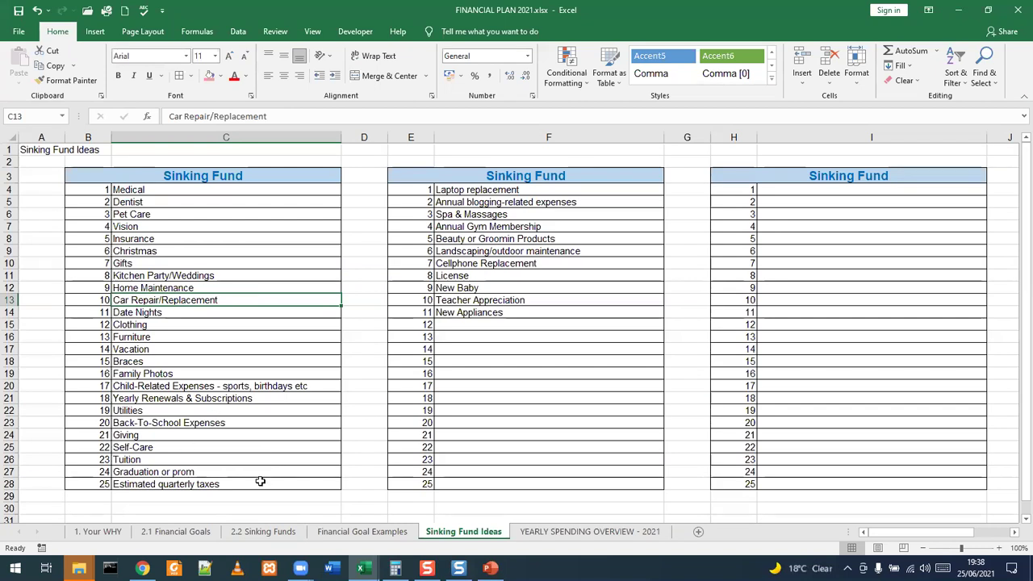
click(490, 568)
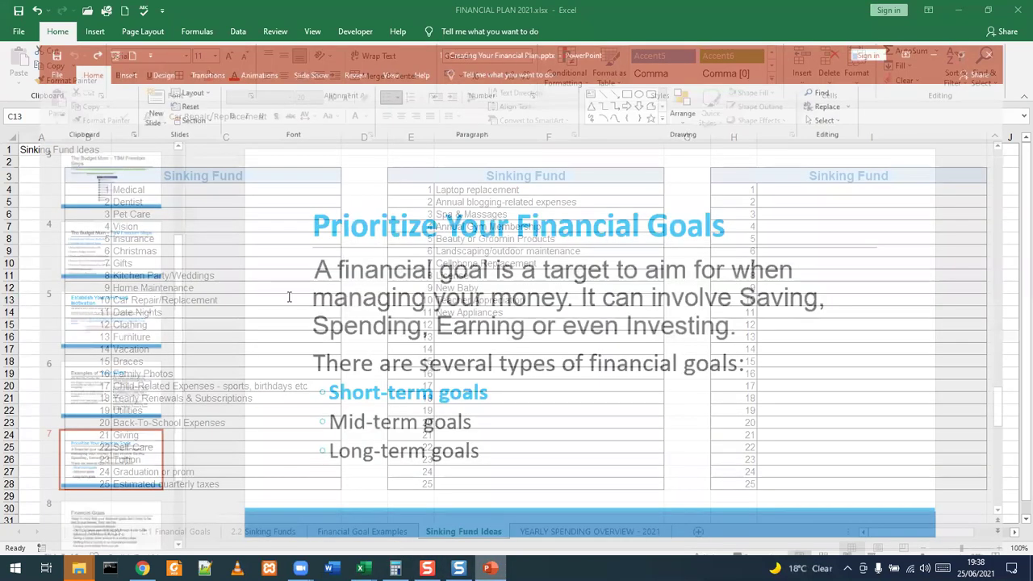
key(Up)
key(Up)
key(Up)
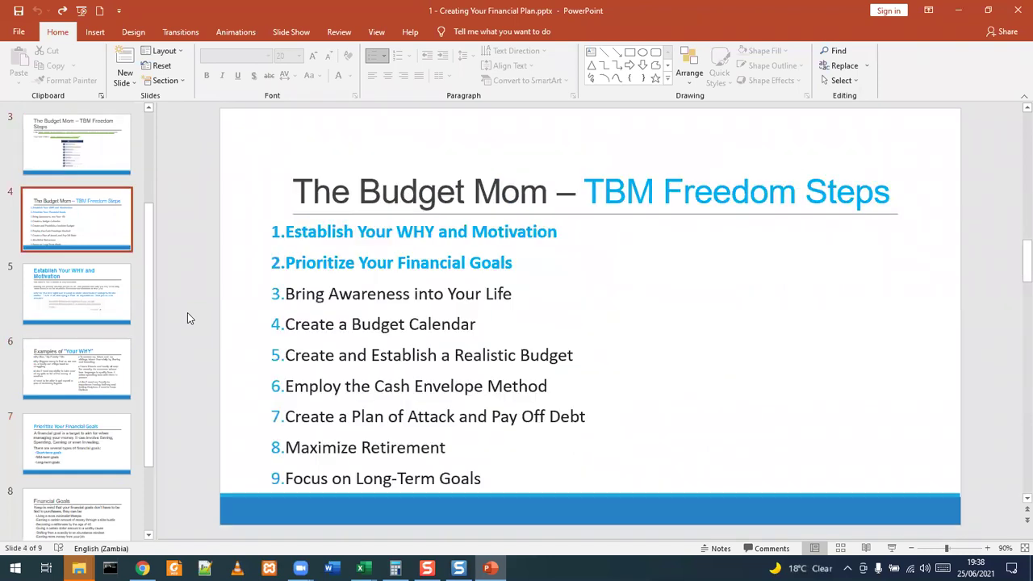